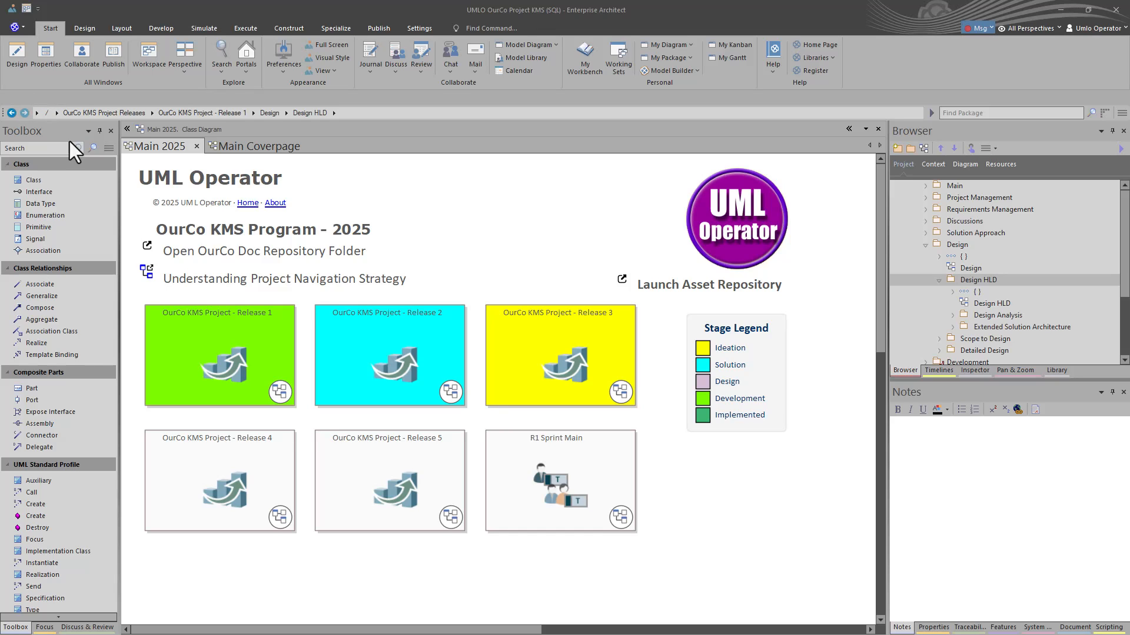
Step: Open the OurCo KMS Project - Release 1 cover page and view its OurCo document repository folder
double_click(271, 357)
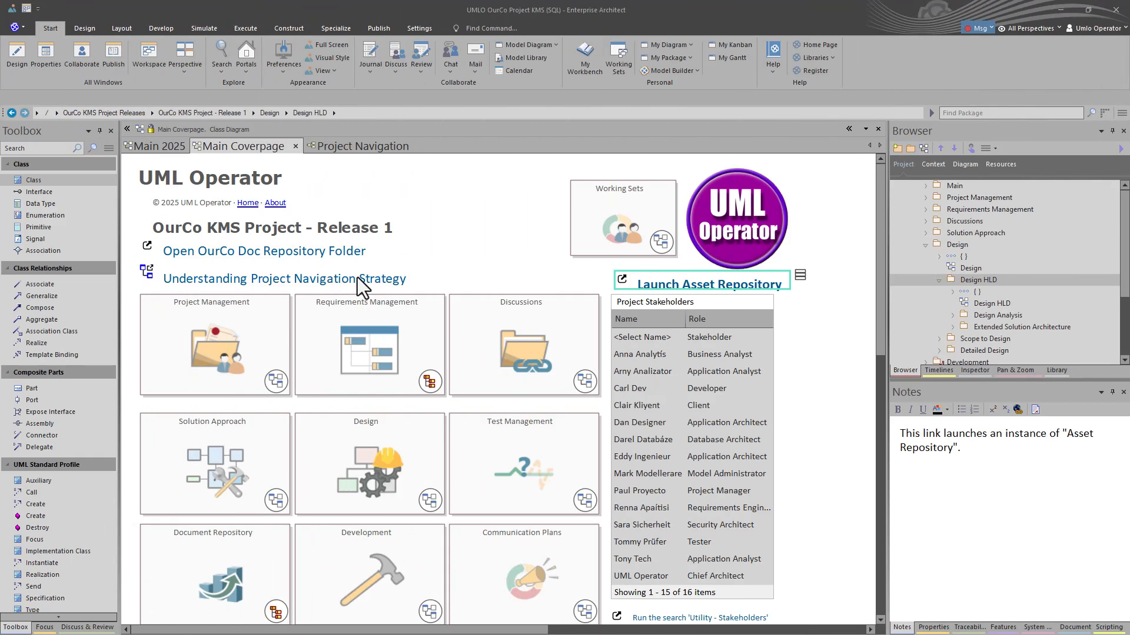
double_click(320, 259)
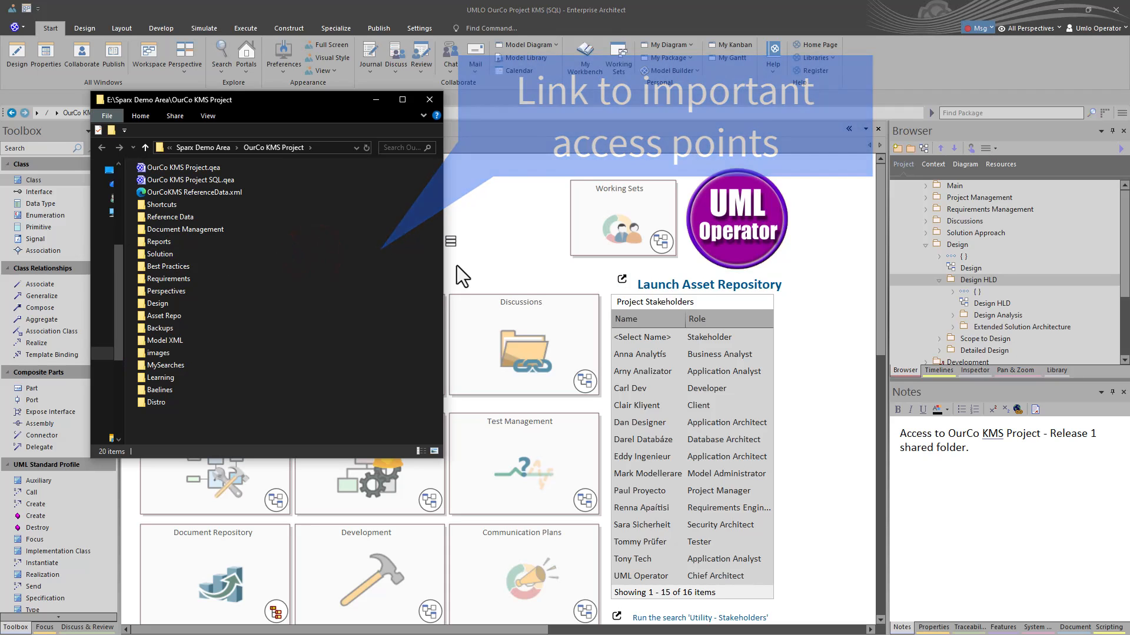
left_click(539, 254)
Step: View the Project Navigation strategy diagram and launch the Asset Repository from the Release 1 cover page
double_click(338, 283)
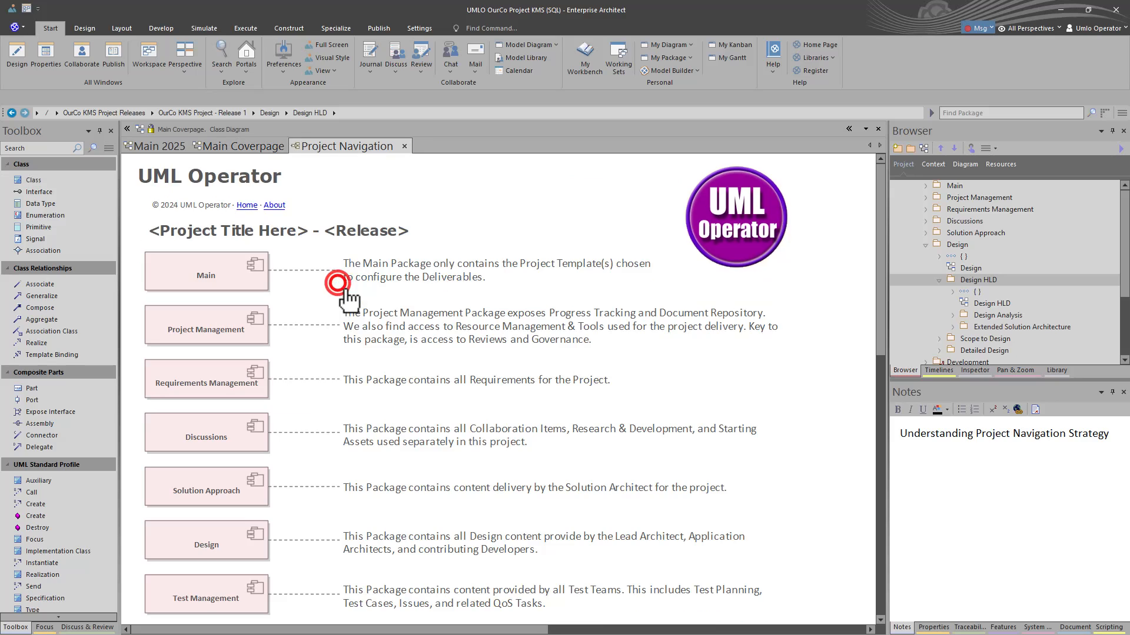
left_click(235, 145)
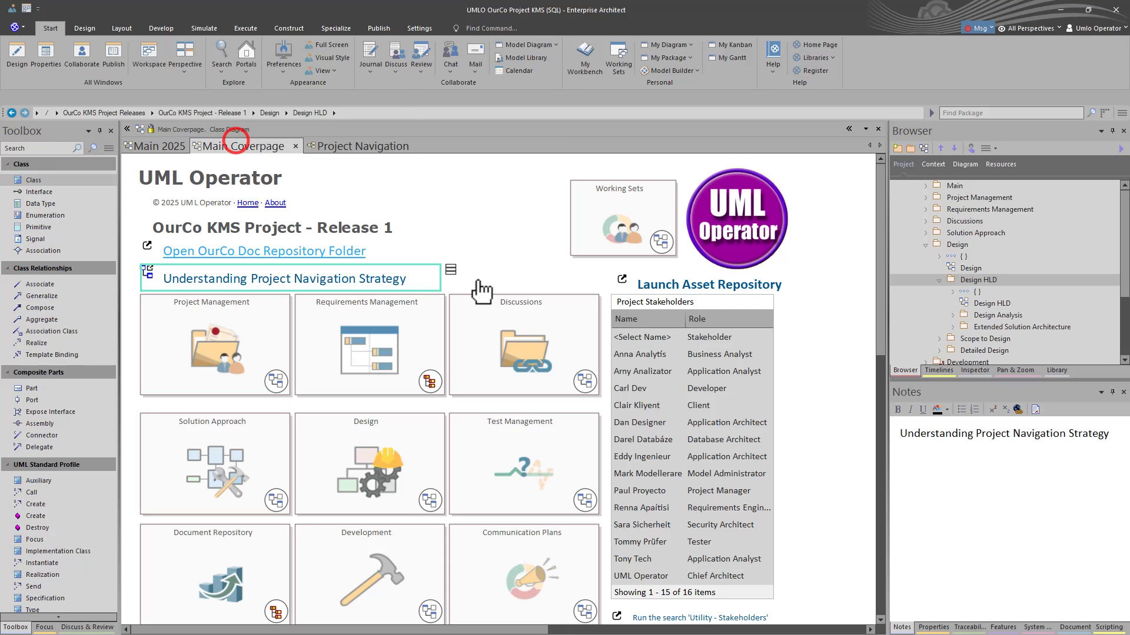
double_click(651, 286)
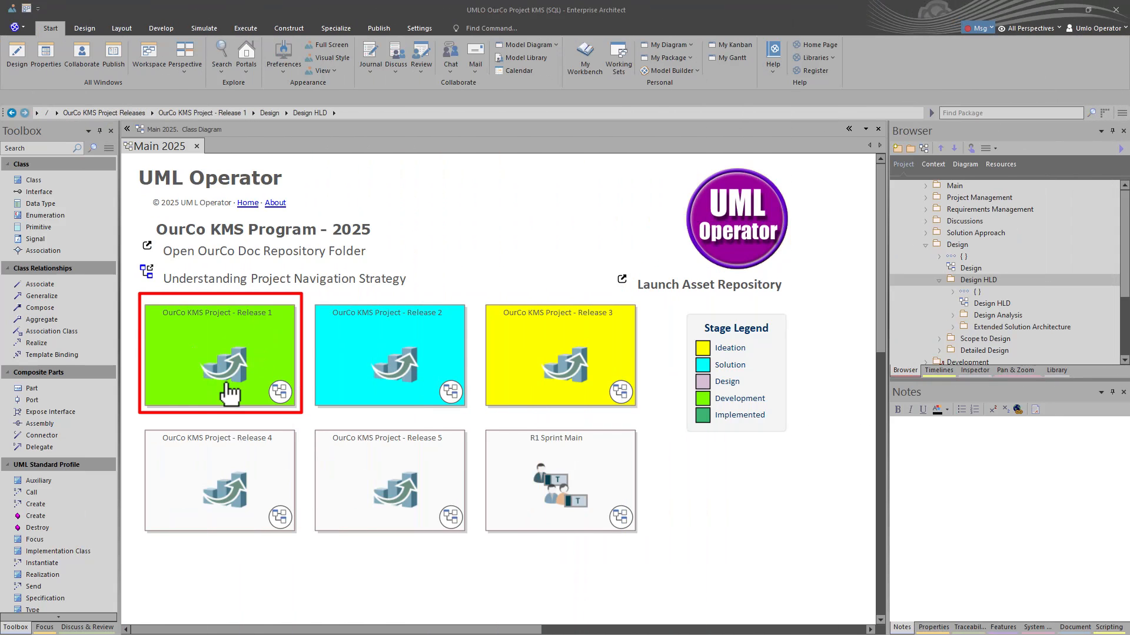
Step: Go from the Main 2025 diagram through Release 1 to Project Management and open its Document Repository cell
left_click(259, 337)
double_click(260, 338)
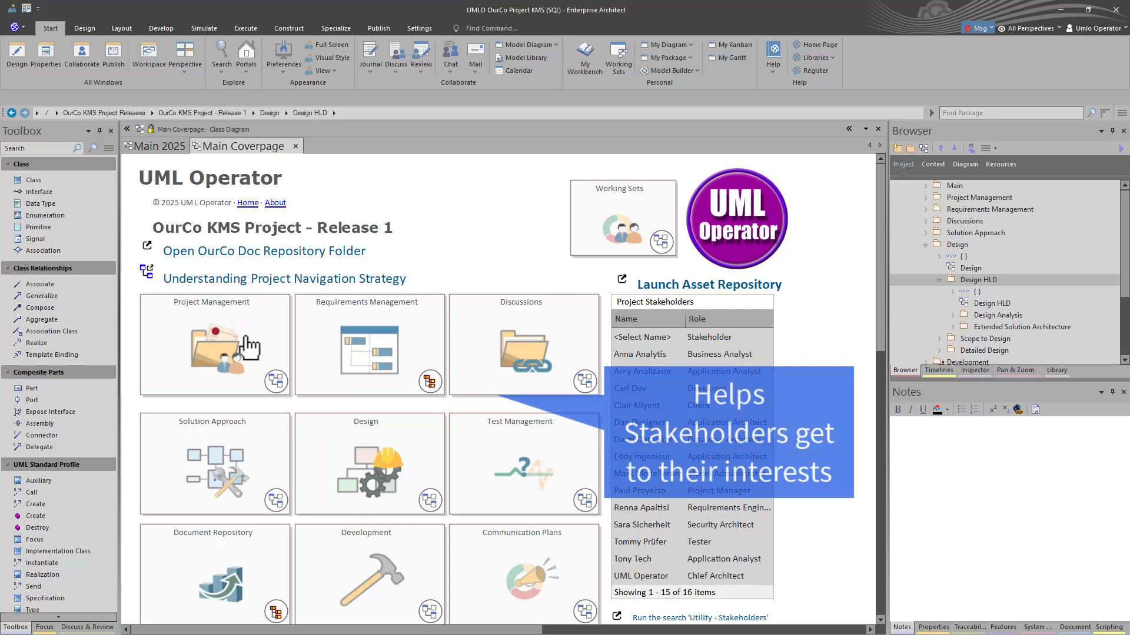
double_click(250, 349)
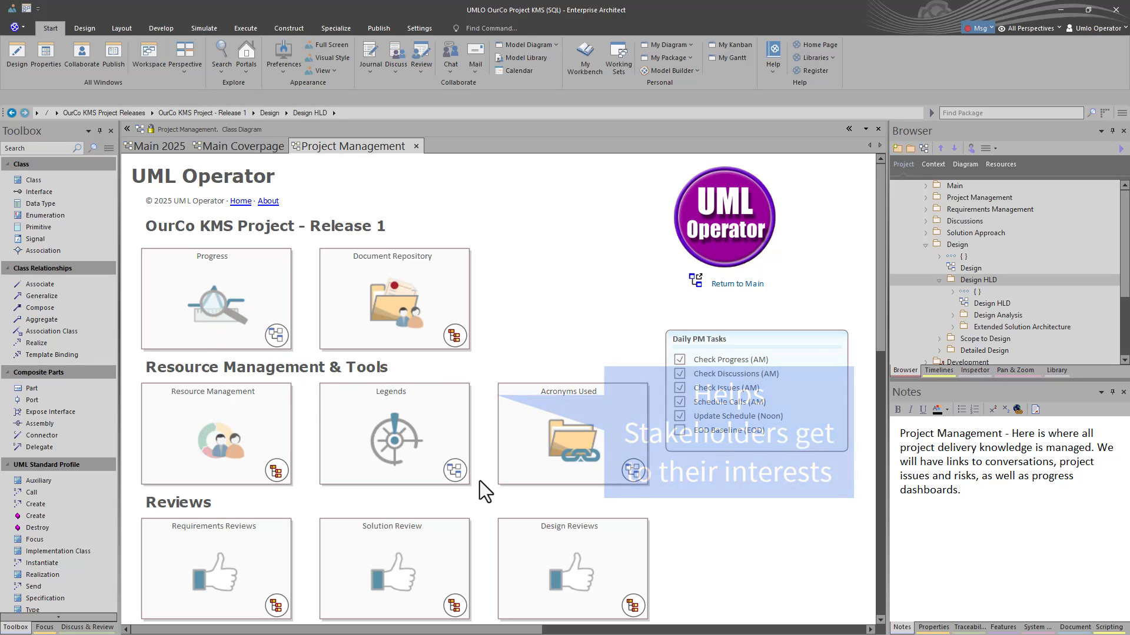
double_click(402, 340)
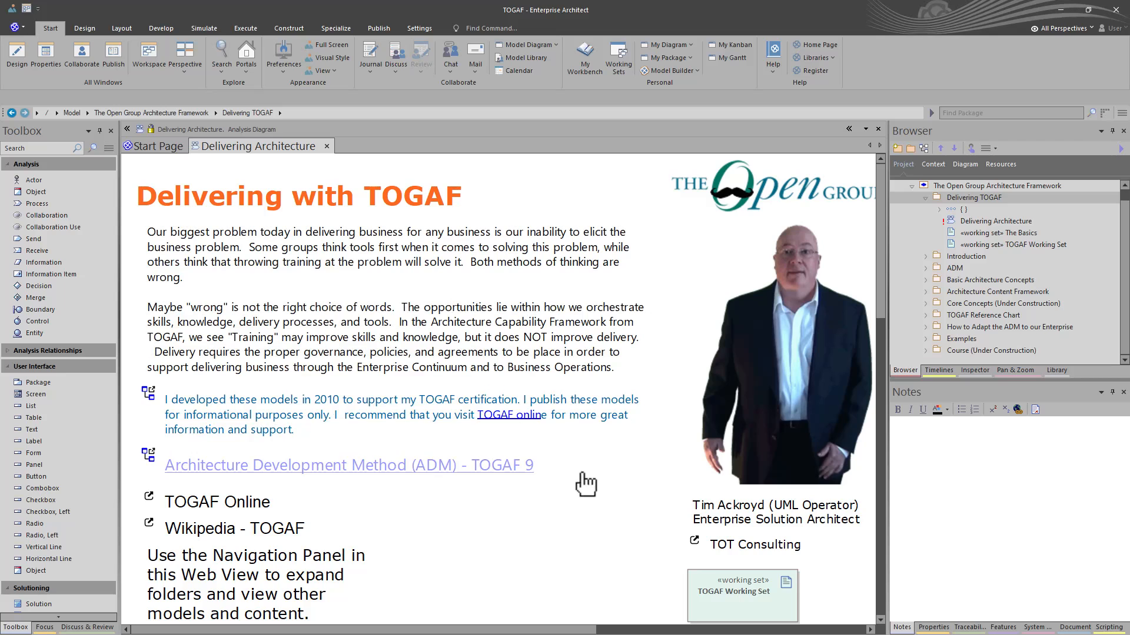
Step: Examine the catalogs, matrices and diagrams for each architecture domain in the TOGAF model's Taxonomy of Architecture Viewpoints
scroll(585, 484, "down", 3)
double_click(704, 530)
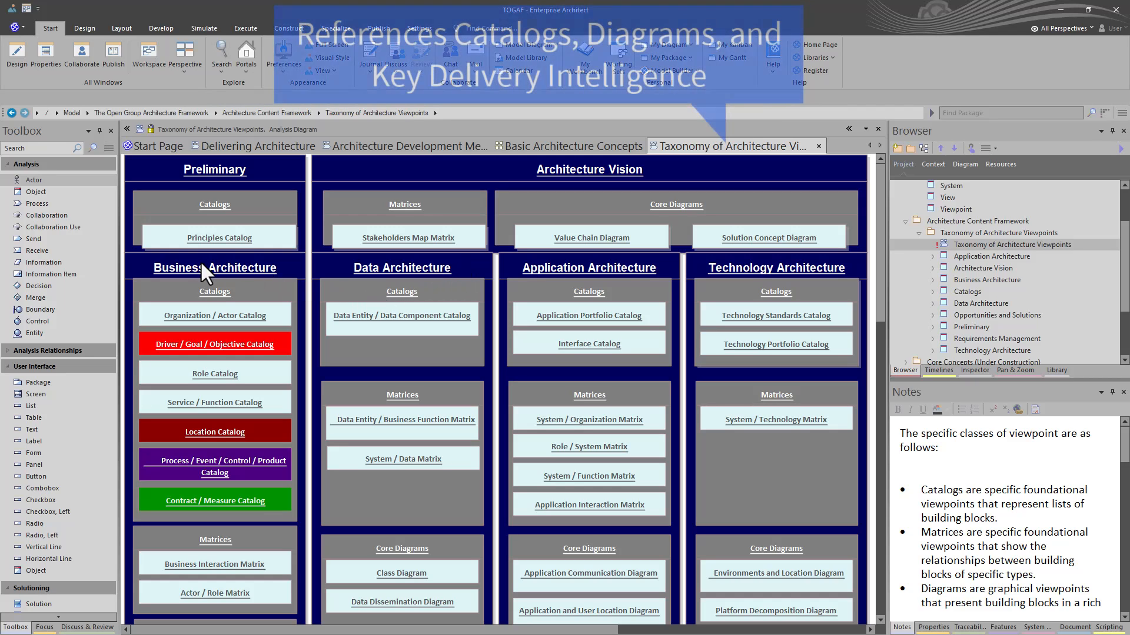
scroll(218, 304, "down", 3)
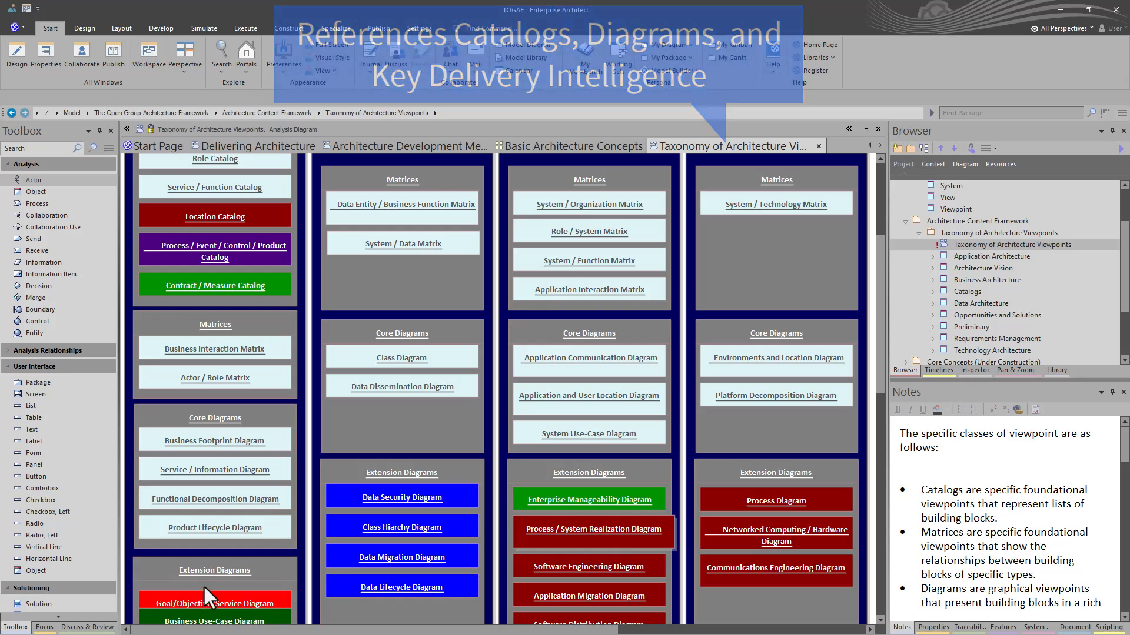
scroll(206, 583, "up", 3)
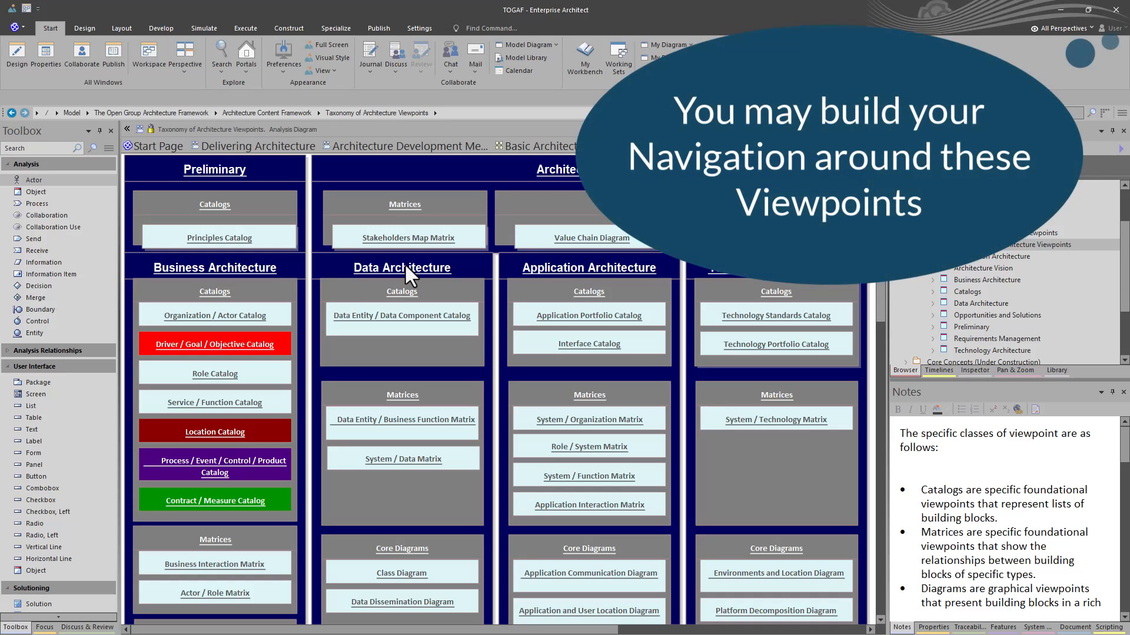
left_click(533, 266)
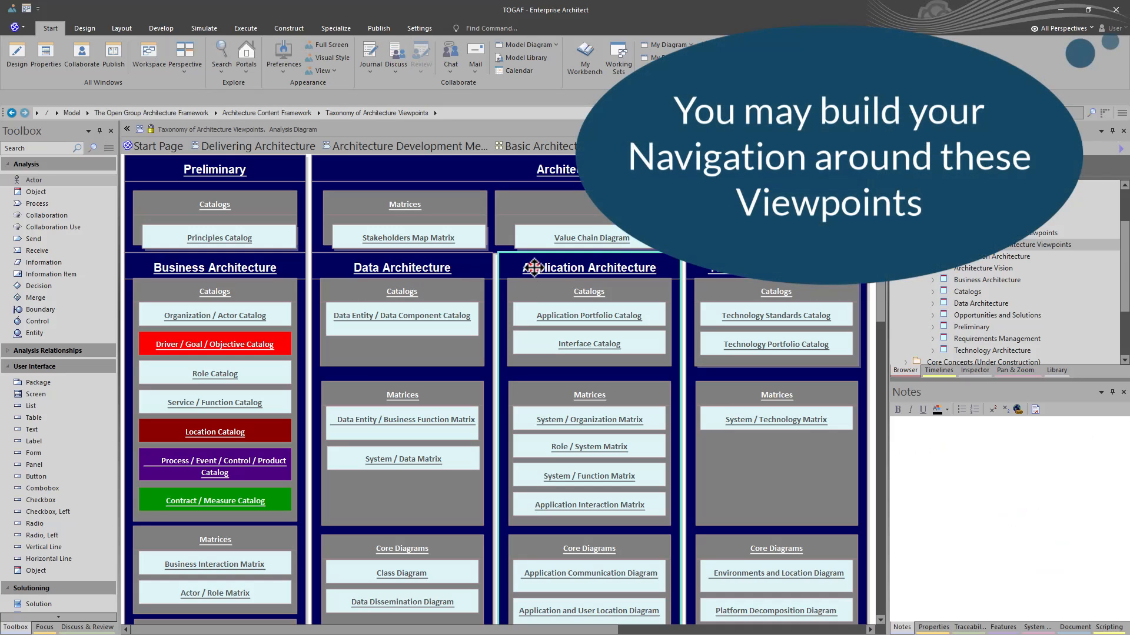
left_click(764, 272)
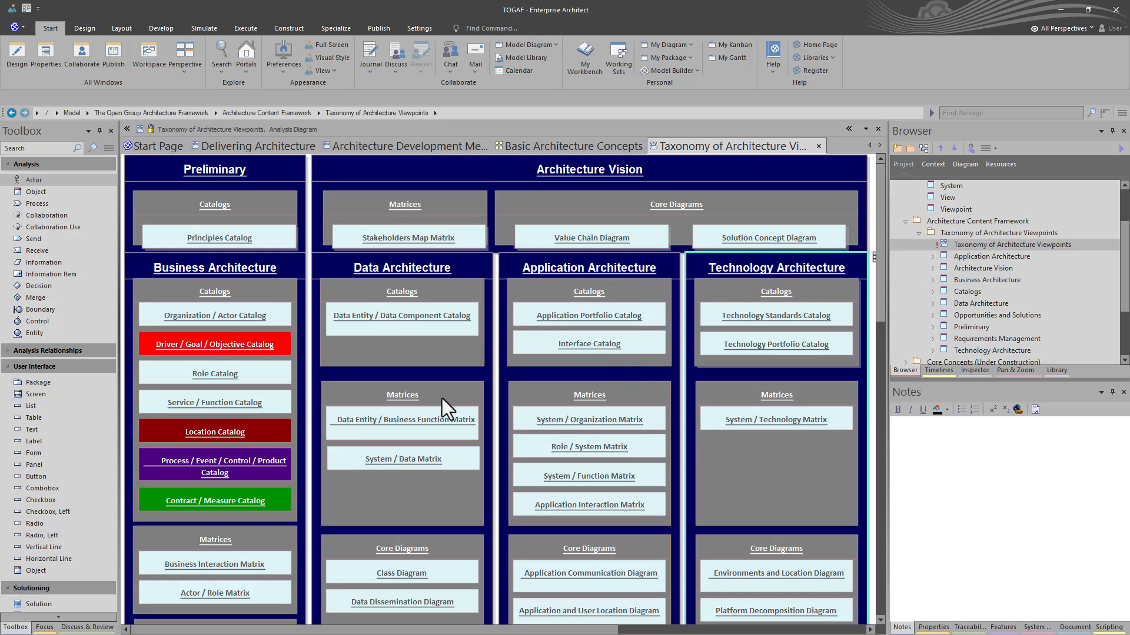
scroll(442, 399, "down", 6)
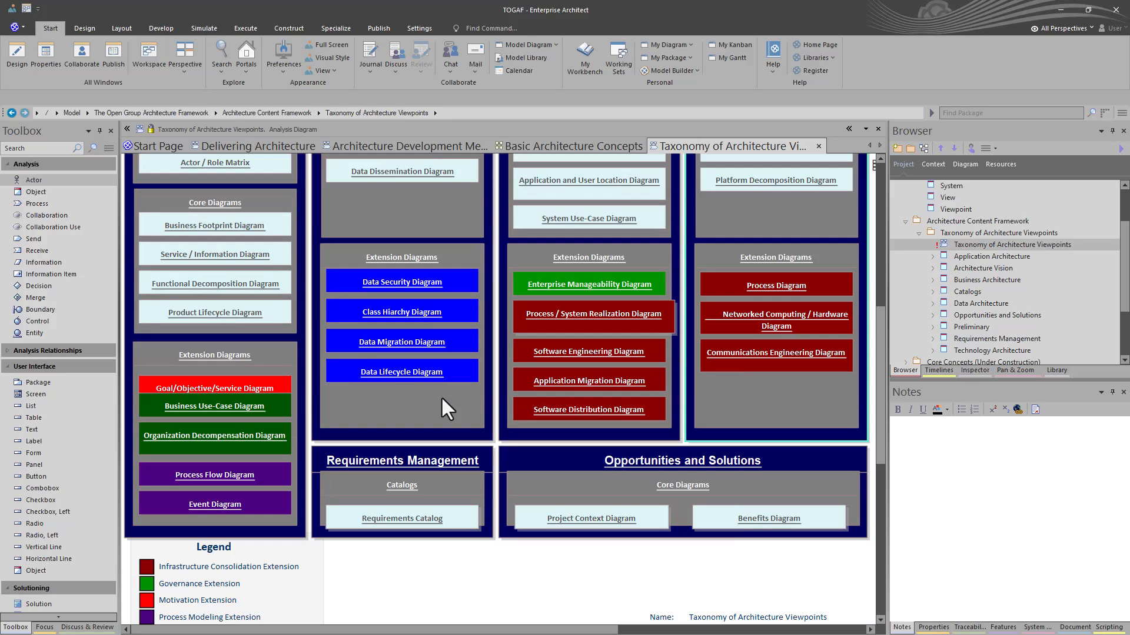
scroll(440, 396, "up", 6)
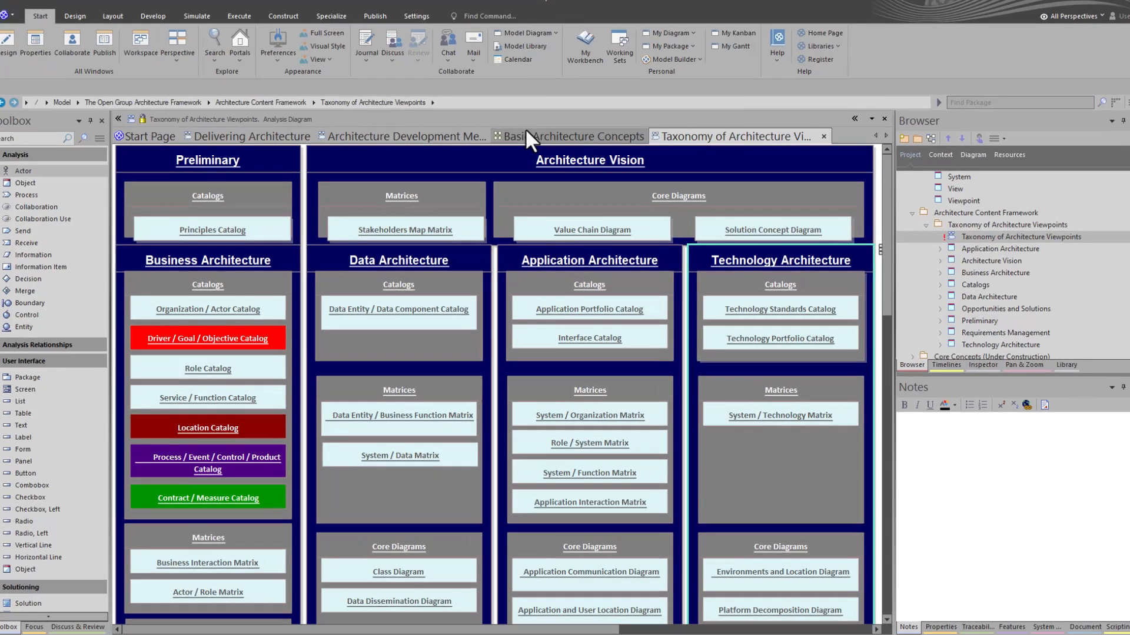
Step: Show the Basic Architecture Concepts diagram and inspect its Viewpoint and View elements
left_click(523, 146)
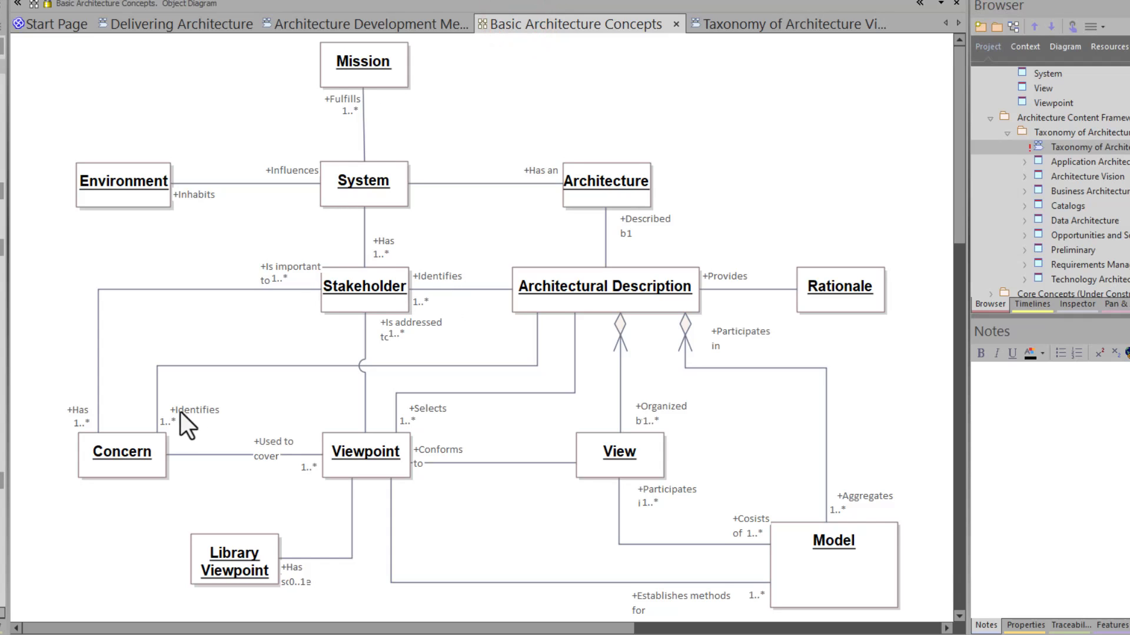
left_click(343, 467)
left_click(647, 463)
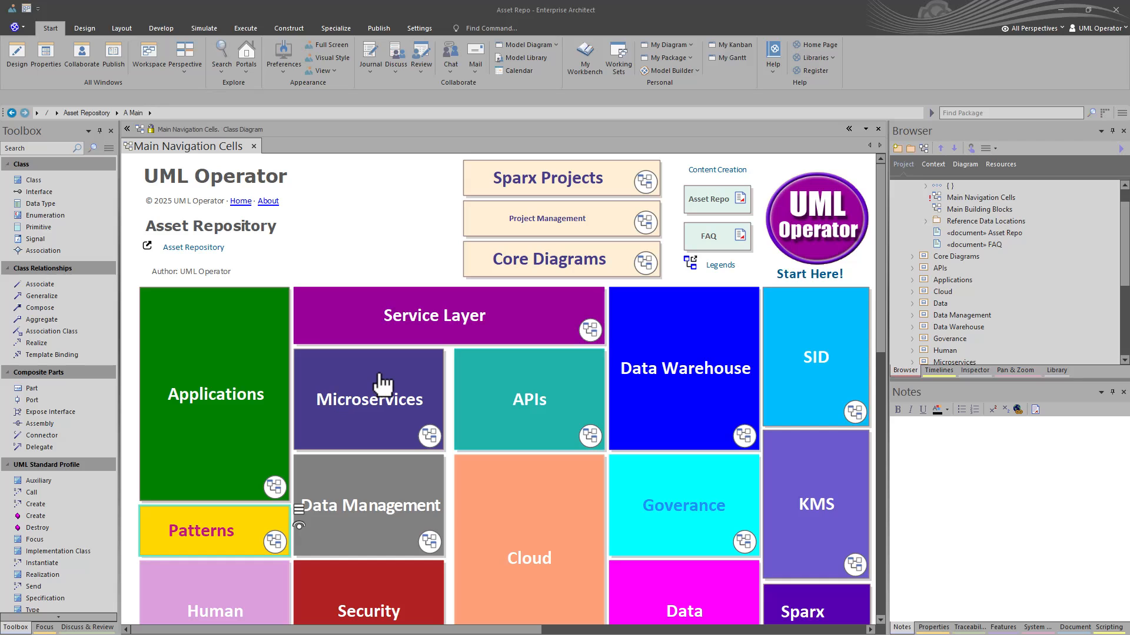
Step: Browse the Asset Repository's Patterns diagram alongside Main Navigation Cells and switch to the Core Diagrams view
double_click(248, 534)
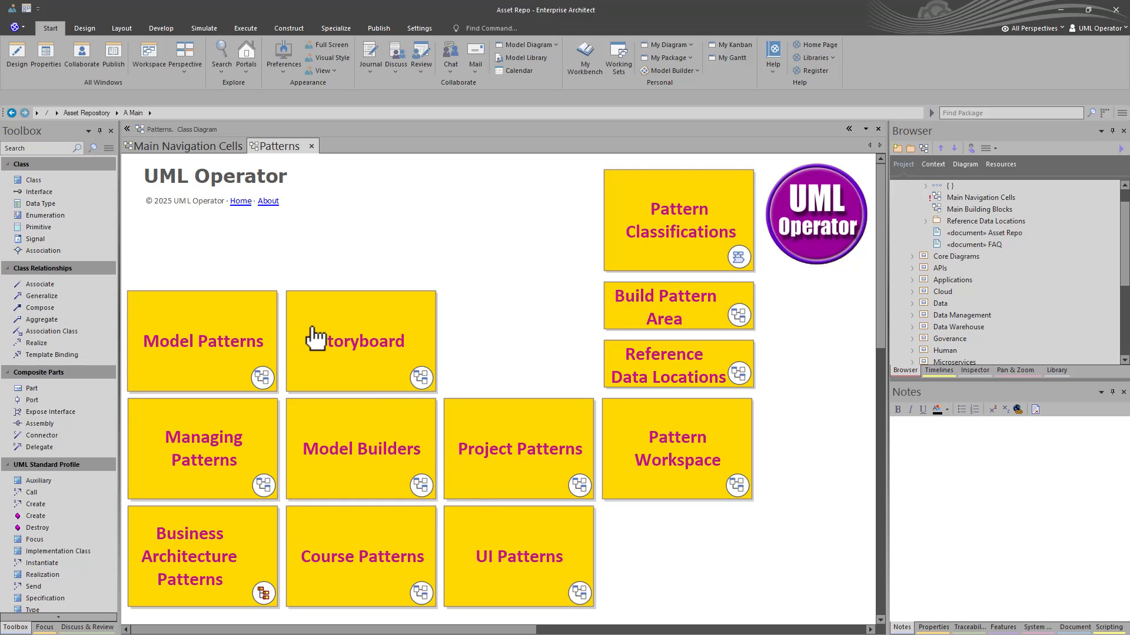
left_click(195, 143)
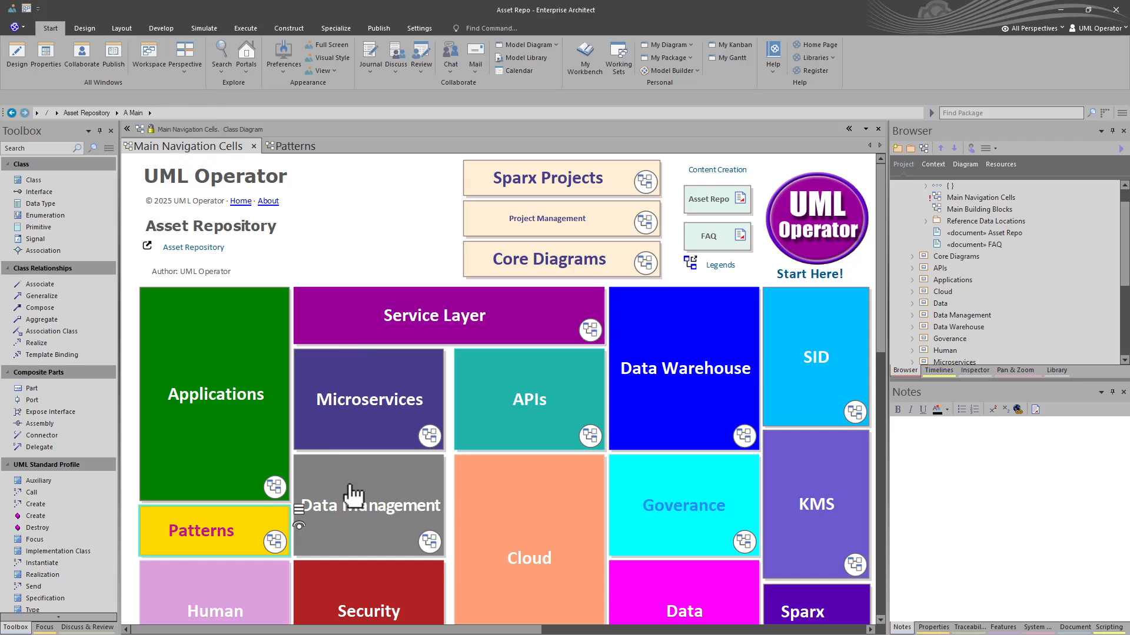
left_click(292, 147)
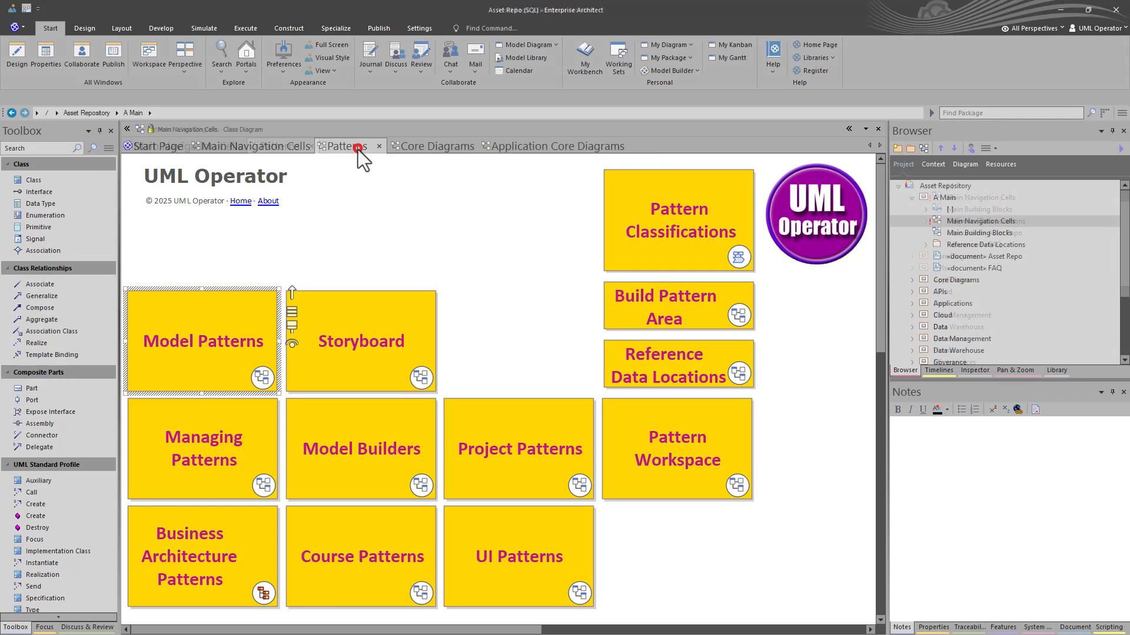
left_click(358, 148)
left_click(429, 147)
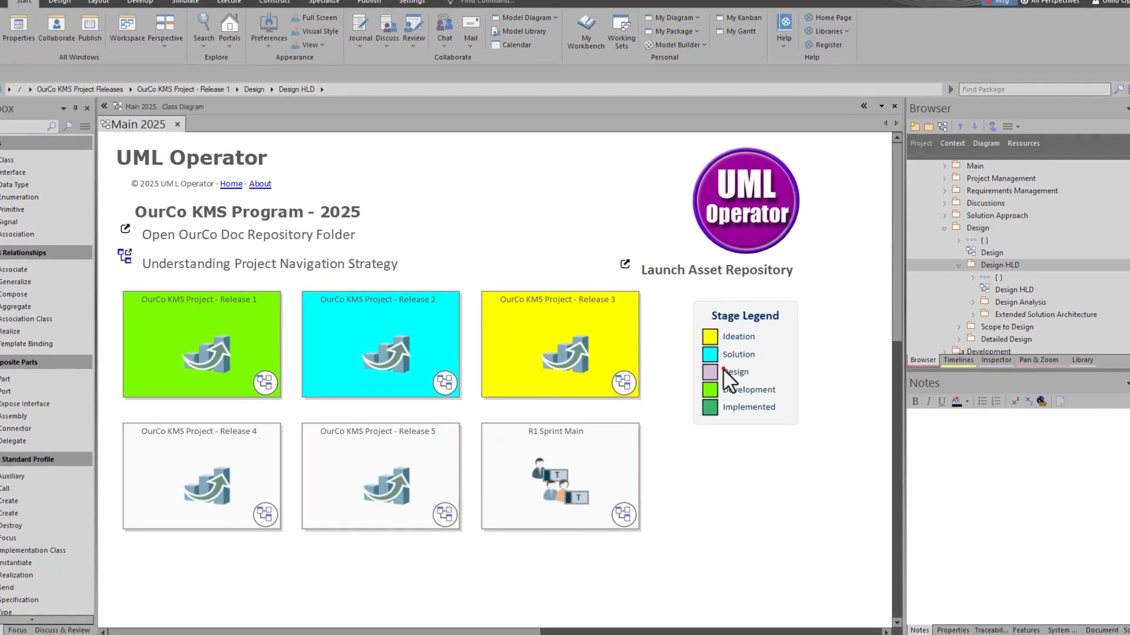
Step: Inspect the Stage Legend's auto color settings on the Main 2025 diagram and close them without changes
left_click(715, 380)
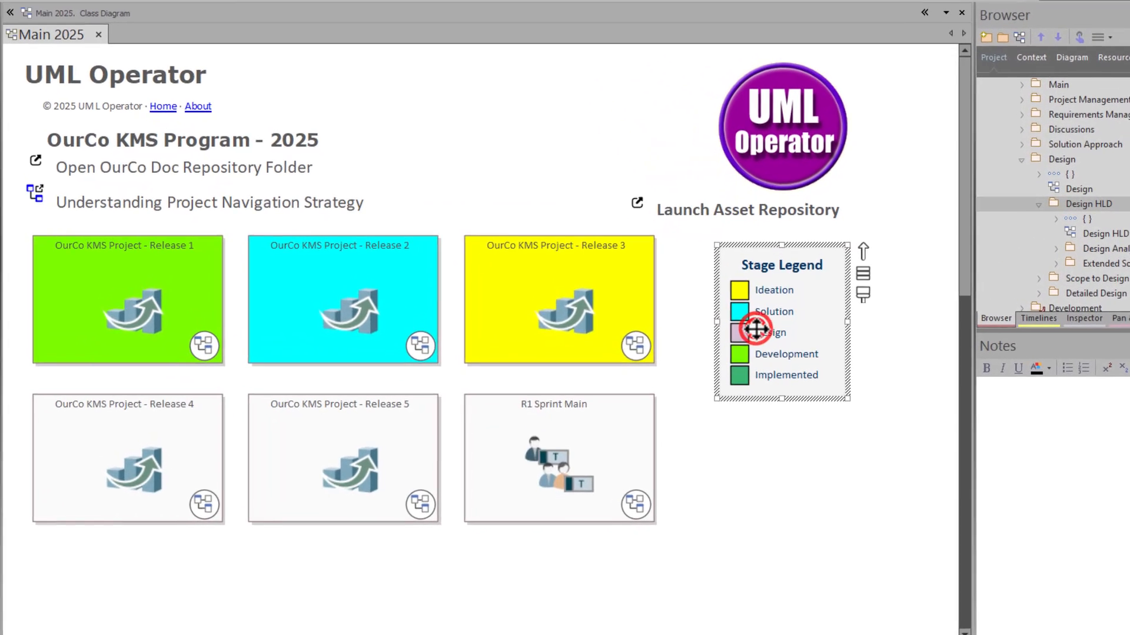
double_click(755, 330)
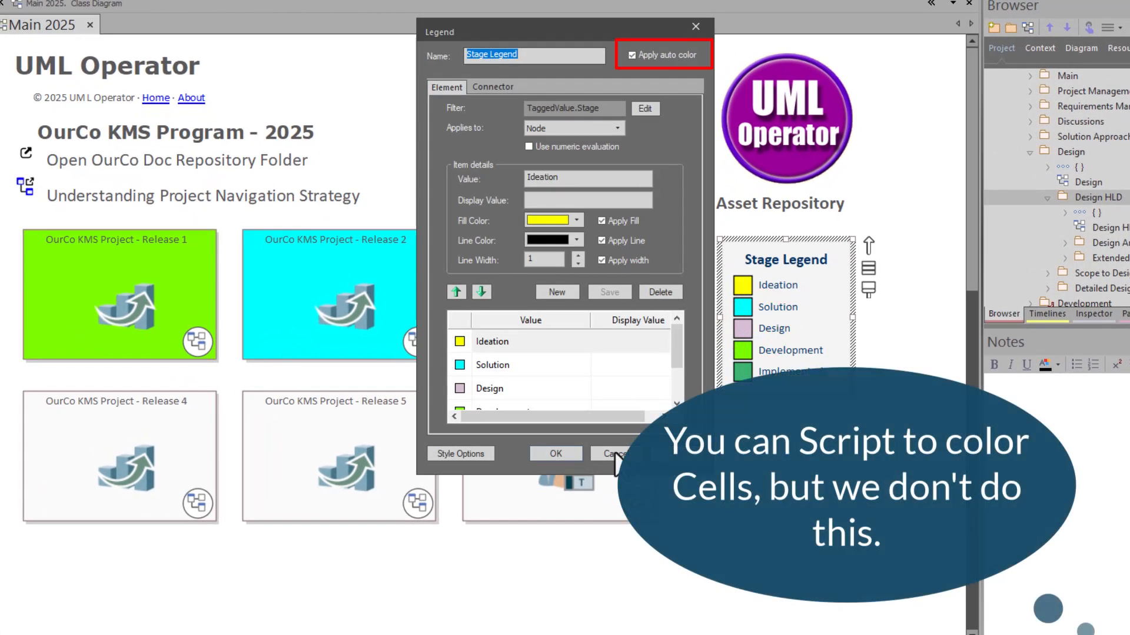
left_click(615, 454)
left_click(370, 568)
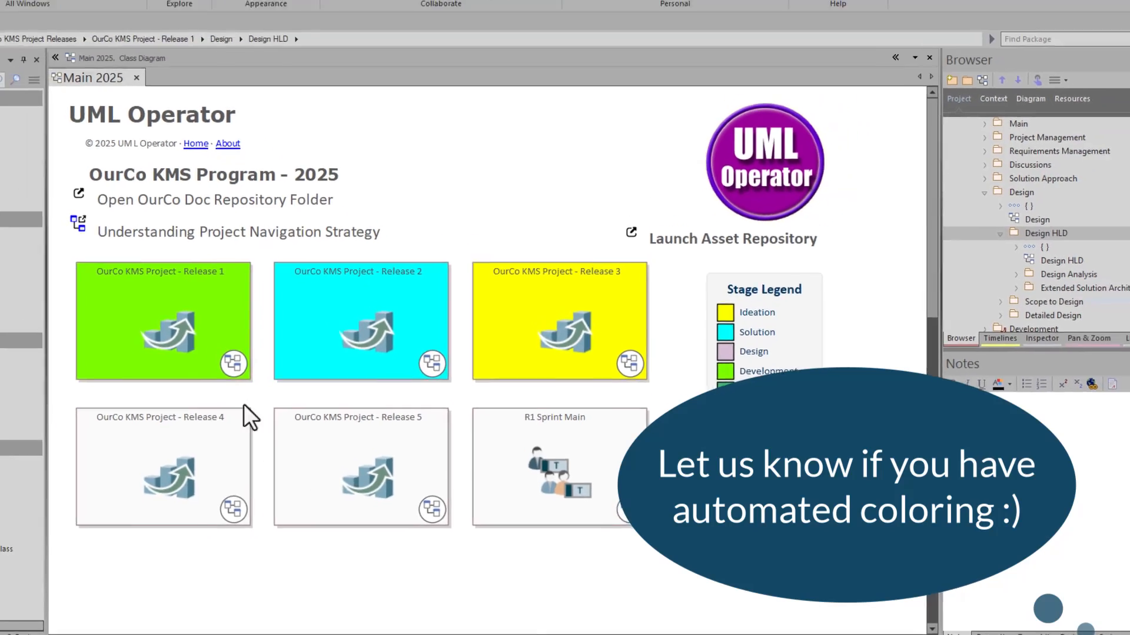
Step: Inspect the Stage tagged value of the OurCo KMS Project - Release 1 cell in its floating properties
left_click(205, 335)
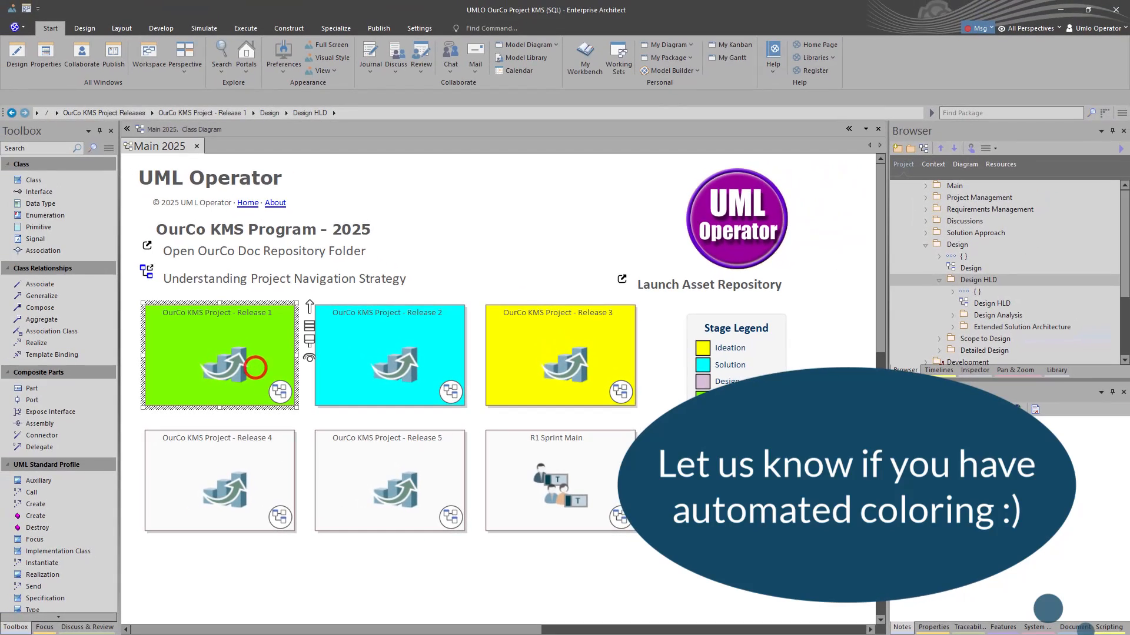
left_click(943, 629)
left_click_drag(943, 629, 361, 228)
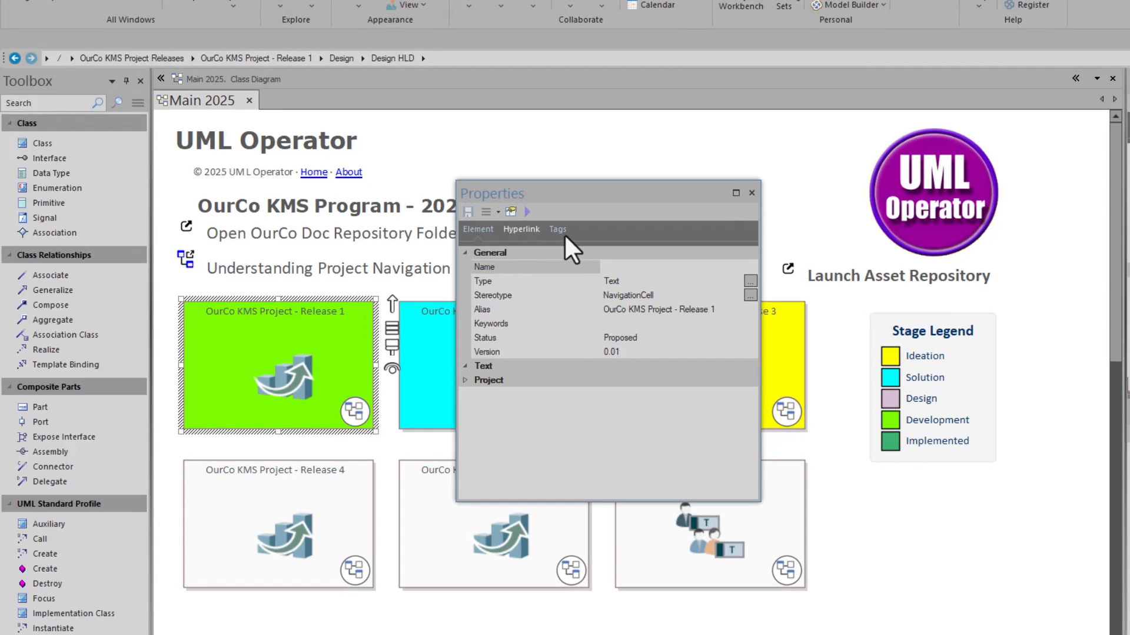
left_click(474, 242)
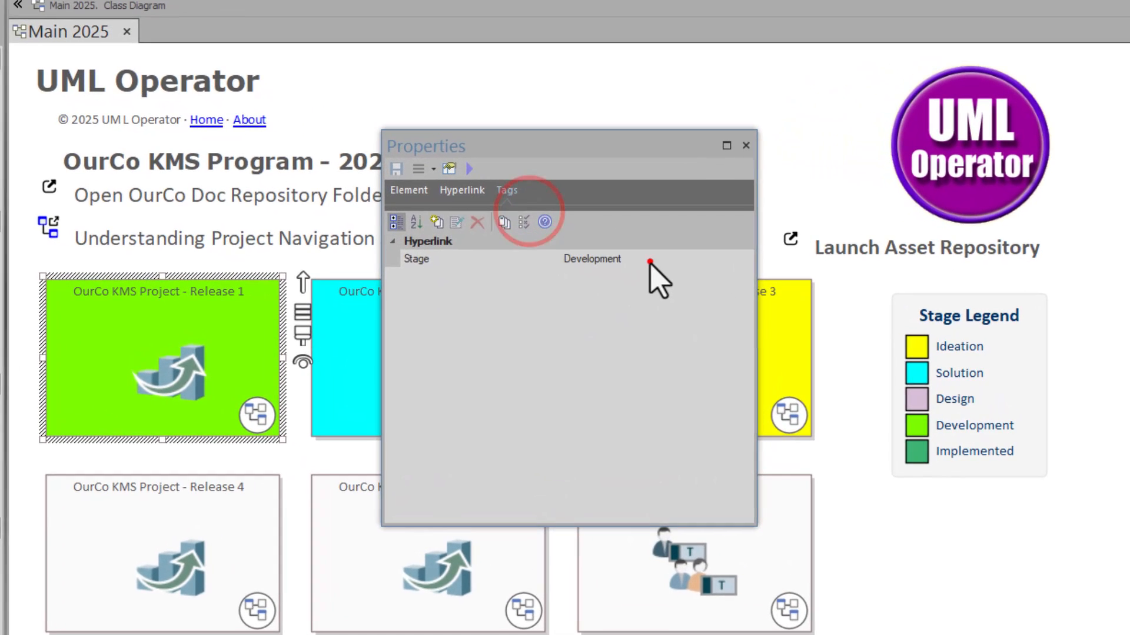
left_click(649, 261)
left_click(744, 259)
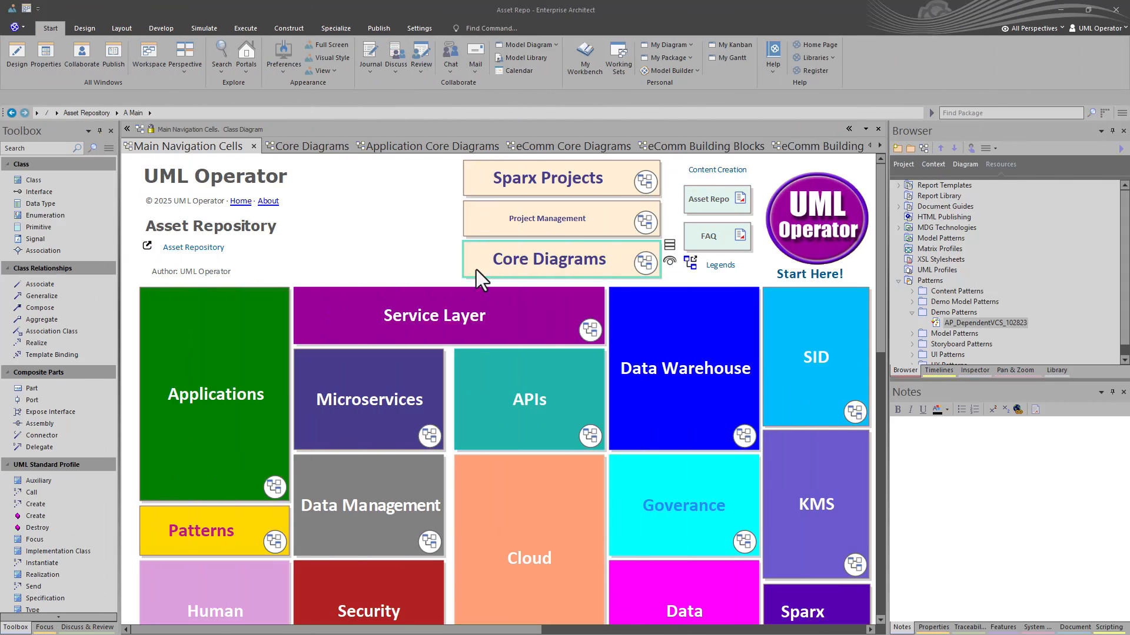
Step: Navigate from the Asset Repository's Core Diagrams through Application Core Diagrams and eComm Core Diagrams to eComm Building Blocks
double_click(541, 271)
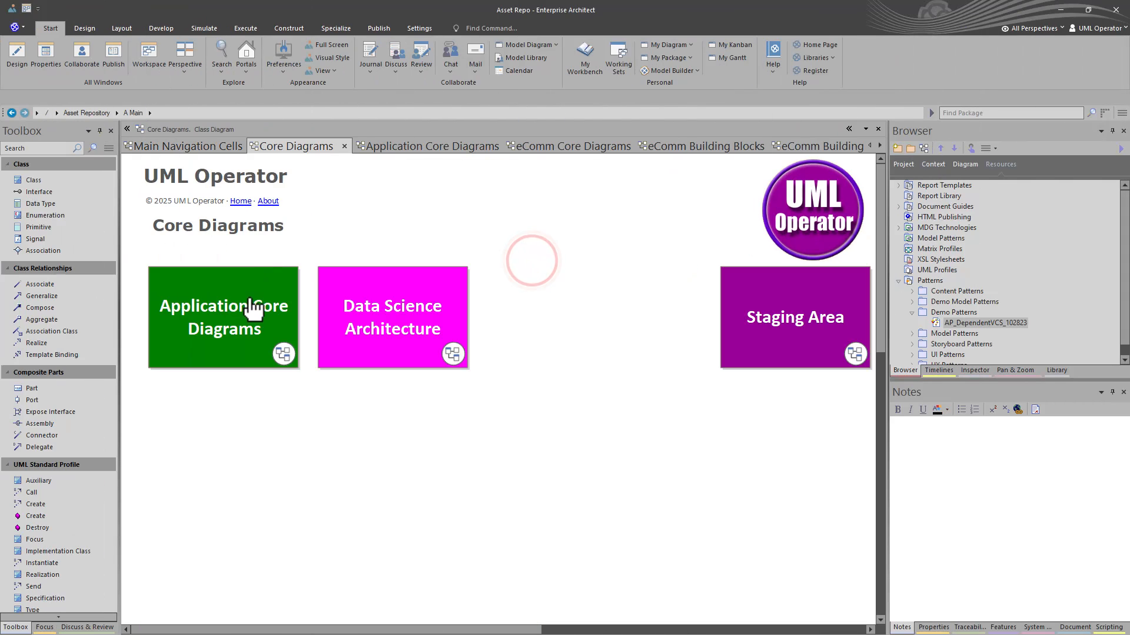
left_click(242, 293)
double_click(247, 300)
double_click(202, 357)
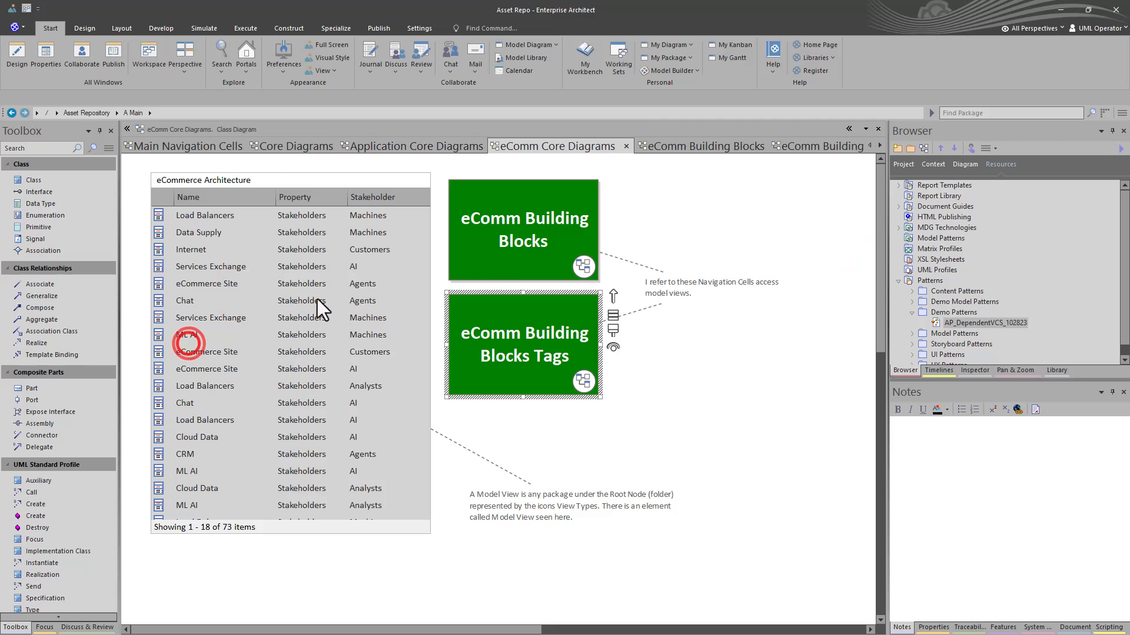
double_click(496, 265)
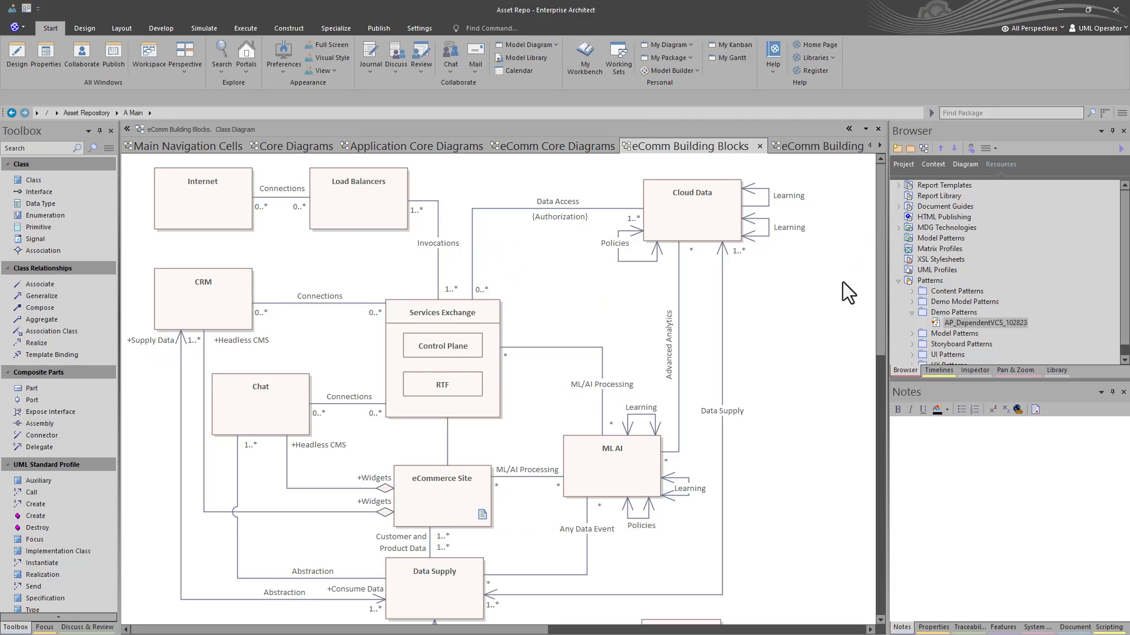
Step: View the details of the AP_DependentVCS_102823 demo pattern, enlarge its diagram preview, and close the preview
double_click(955, 324)
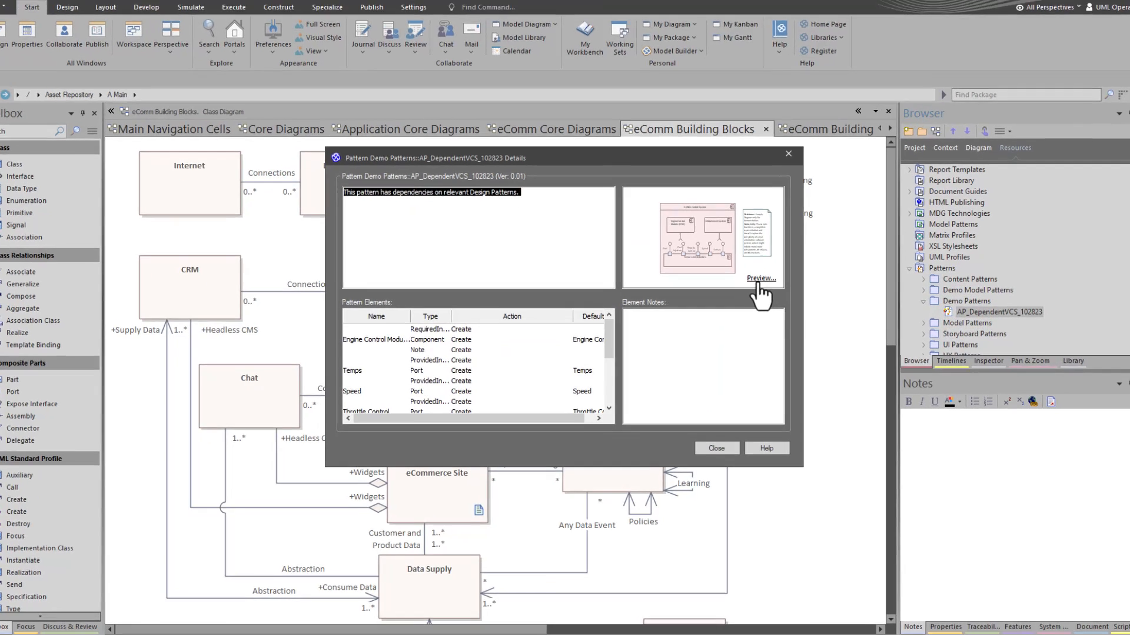
left_click(760, 280)
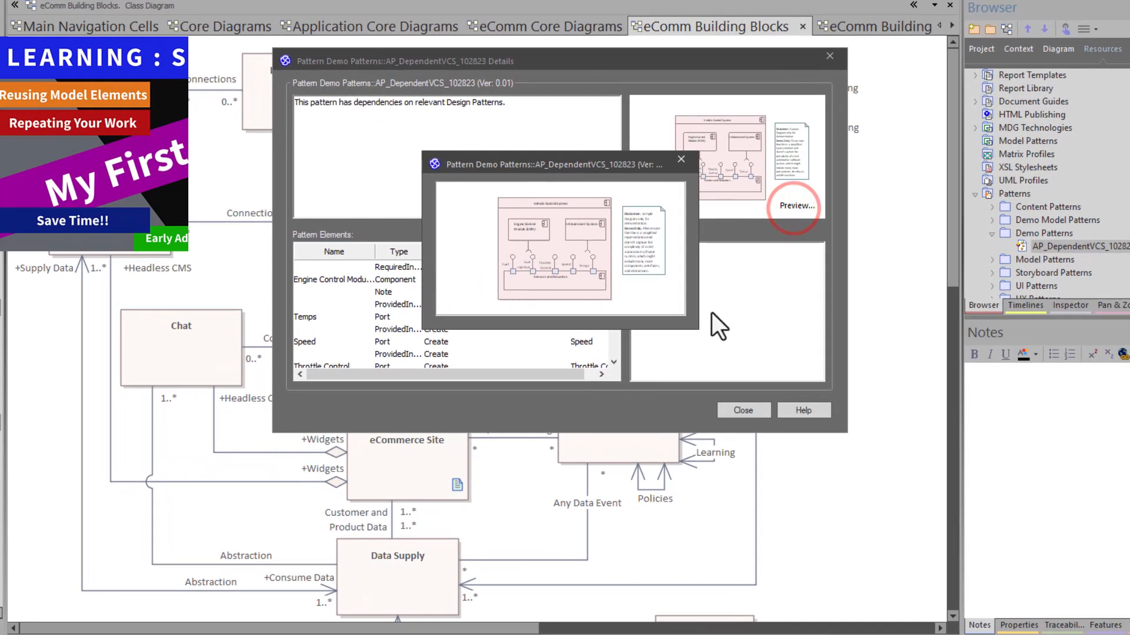
left_click_drag(682, 376, 1077, 619)
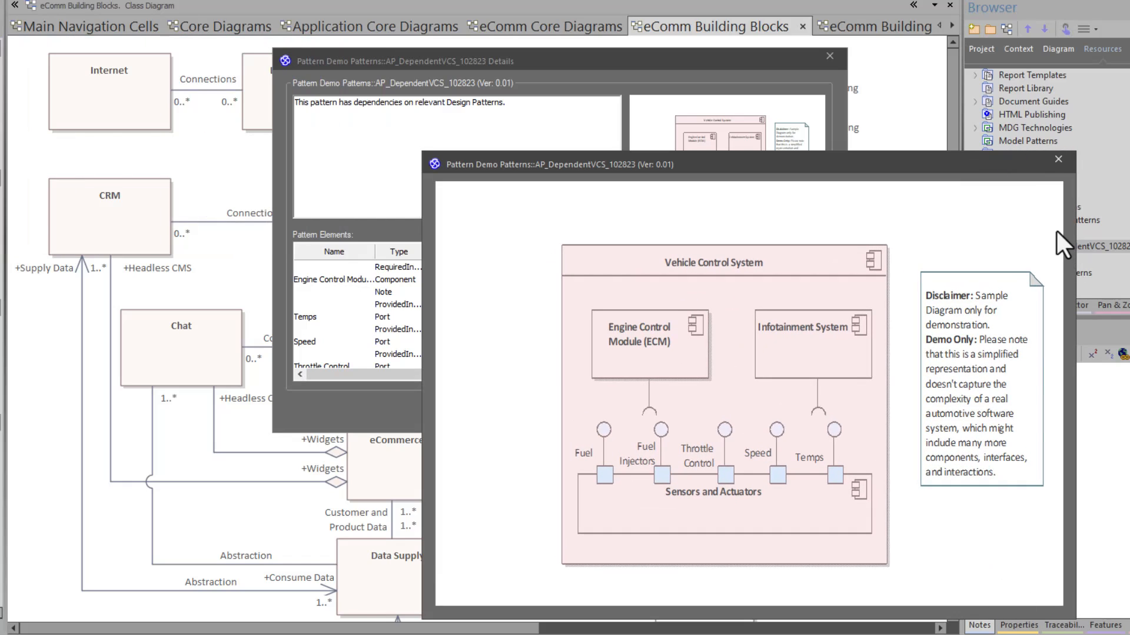
left_click(1058, 160)
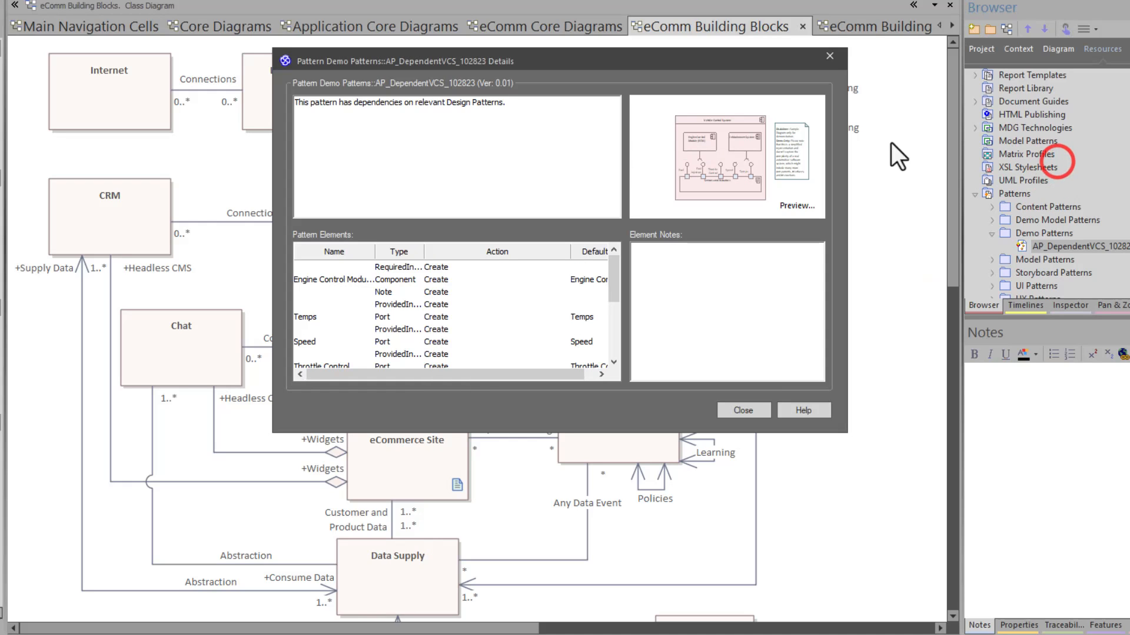
Step: Close the details of the AP_DependentVCS_102823 demo pattern
left_click(744, 411)
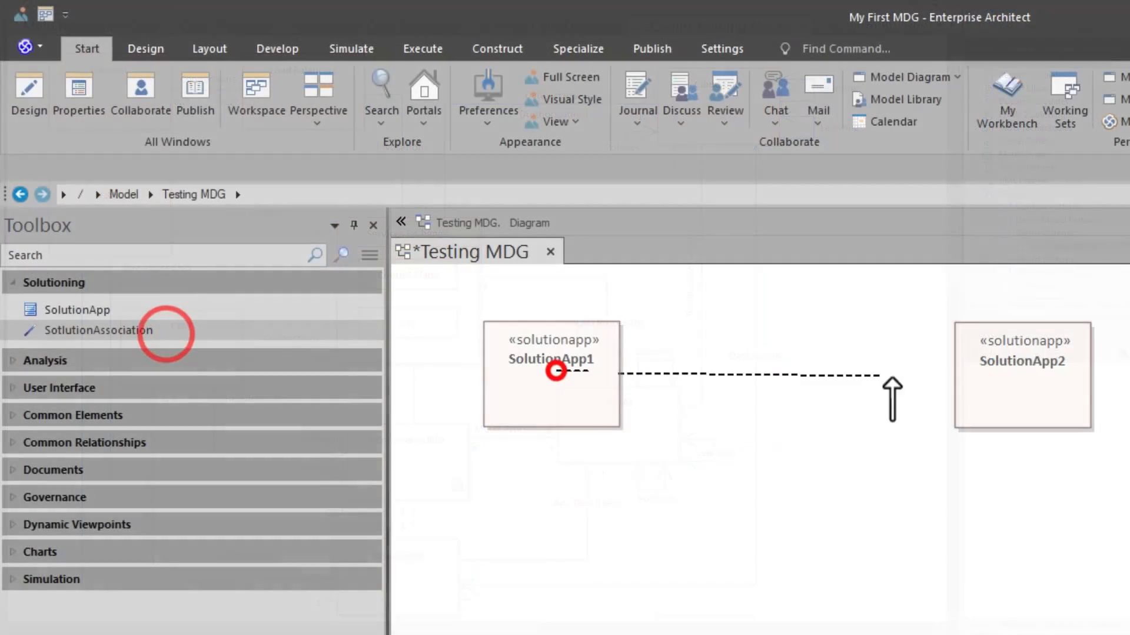
Step: Connect SolutionApp1 to SolutionApp2 with a SotlutionAssociation and inspect both elements' properties, including ImpactType
left_click_drag(890, 396, 1000, 377)
left_click(557, 391)
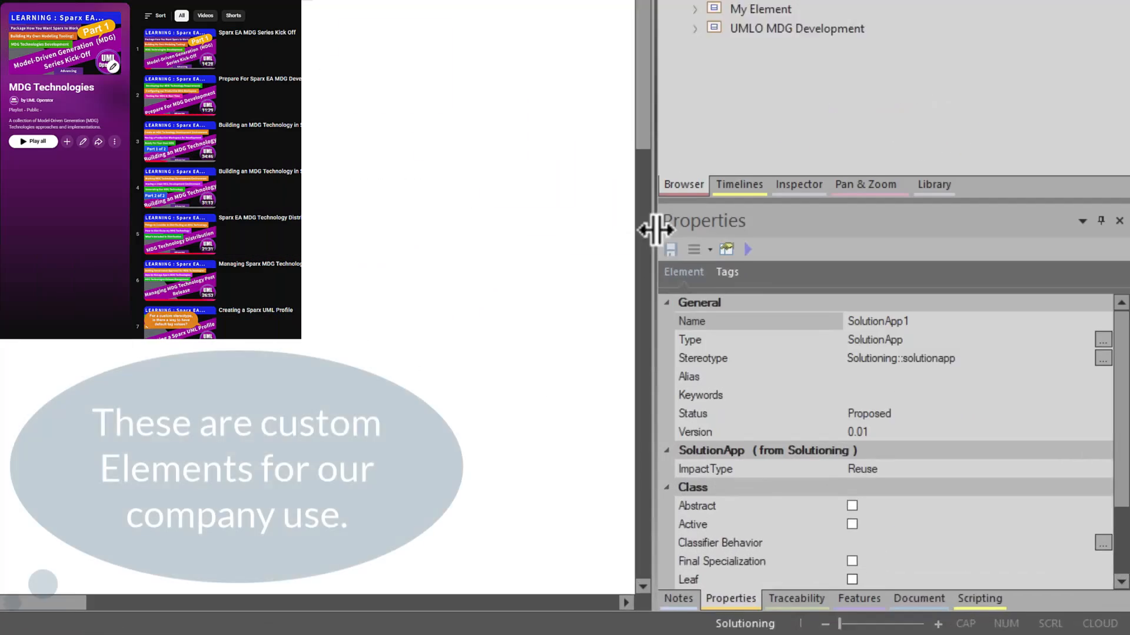
left_click(683, 233)
left_click(636, 233)
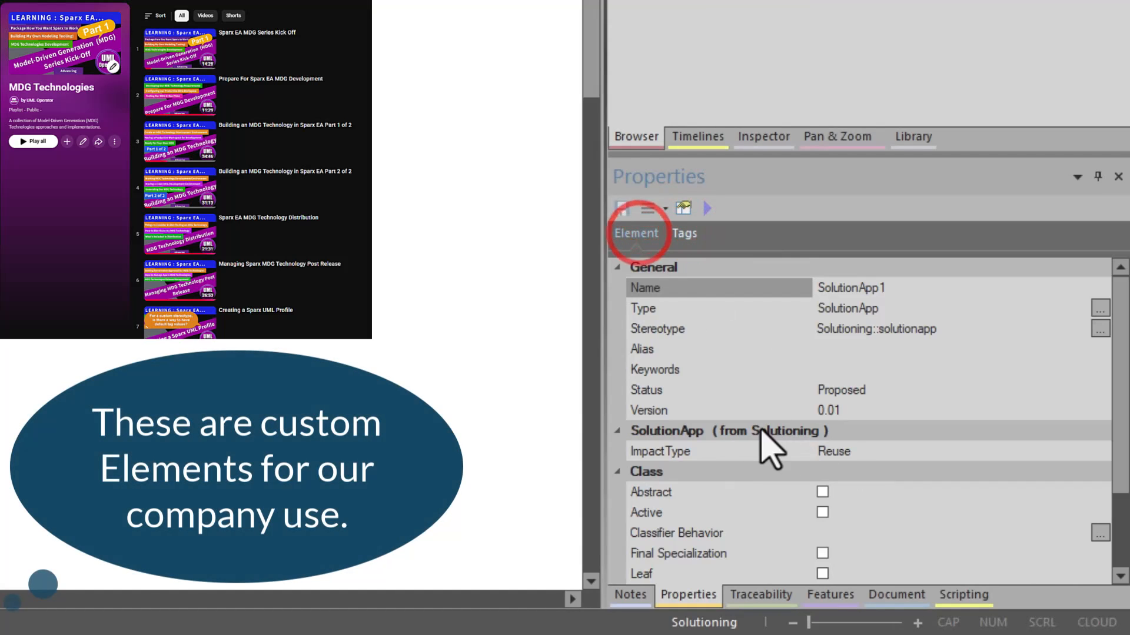
left_click(900, 448)
left_click(447, 109)
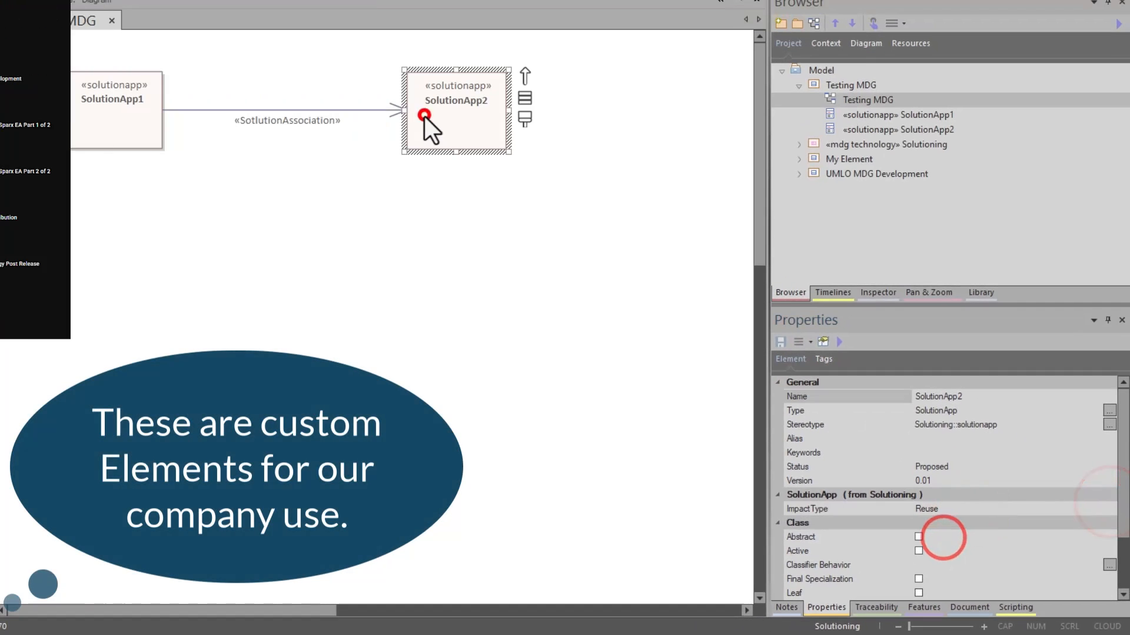
Step: Inspect the connector properties of the SotlutionAssociation between SolutionApp1 and SolutionApp2
left_click(383, 110)
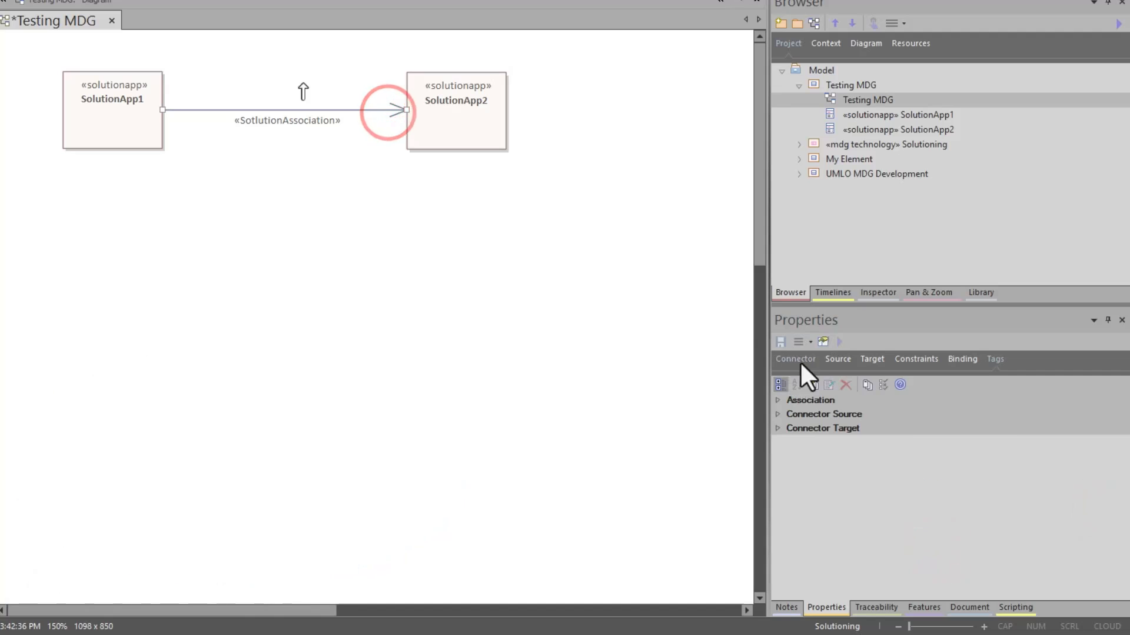
left_click(794, 360)
left_click(967, 522)
left_click(1109, 523)
left_click(930, 579)
left_click(410, 370)
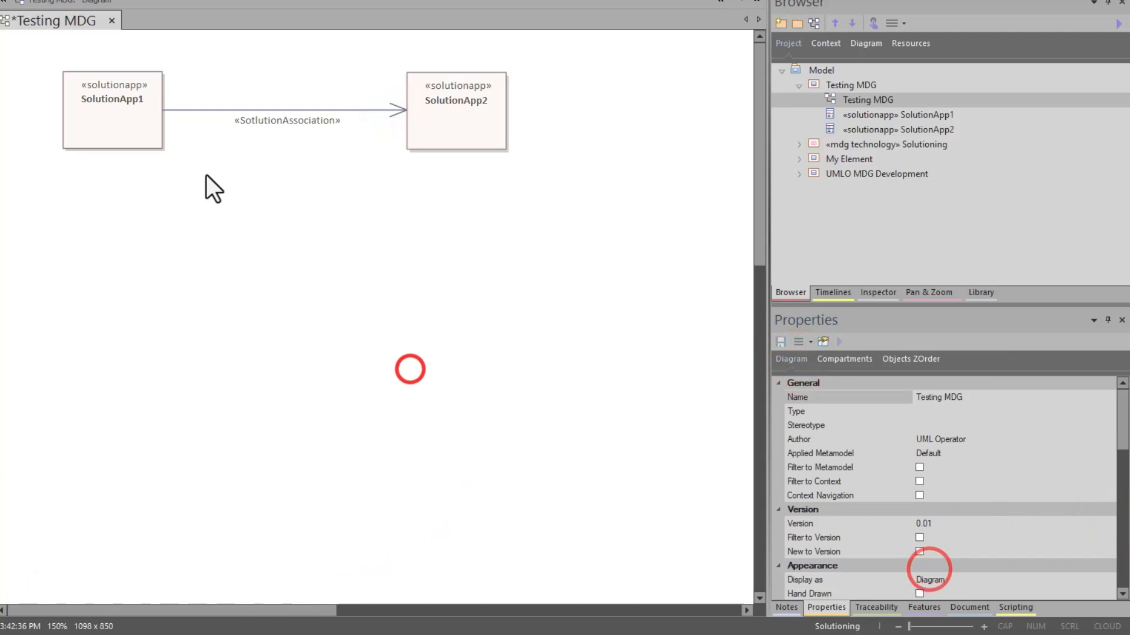
Step: Enable the Tags compartment for elements on the Testing MDG diagram
double_click(228, 197)
left_click(266, 246)
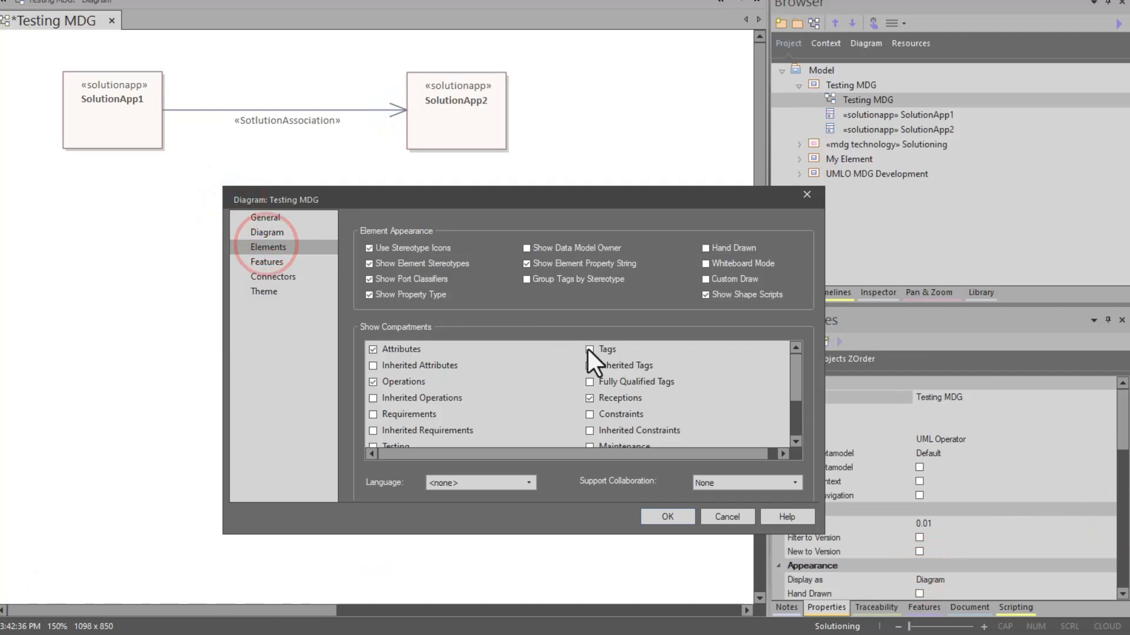
left_click(583, 347)
left_click(665, 514)
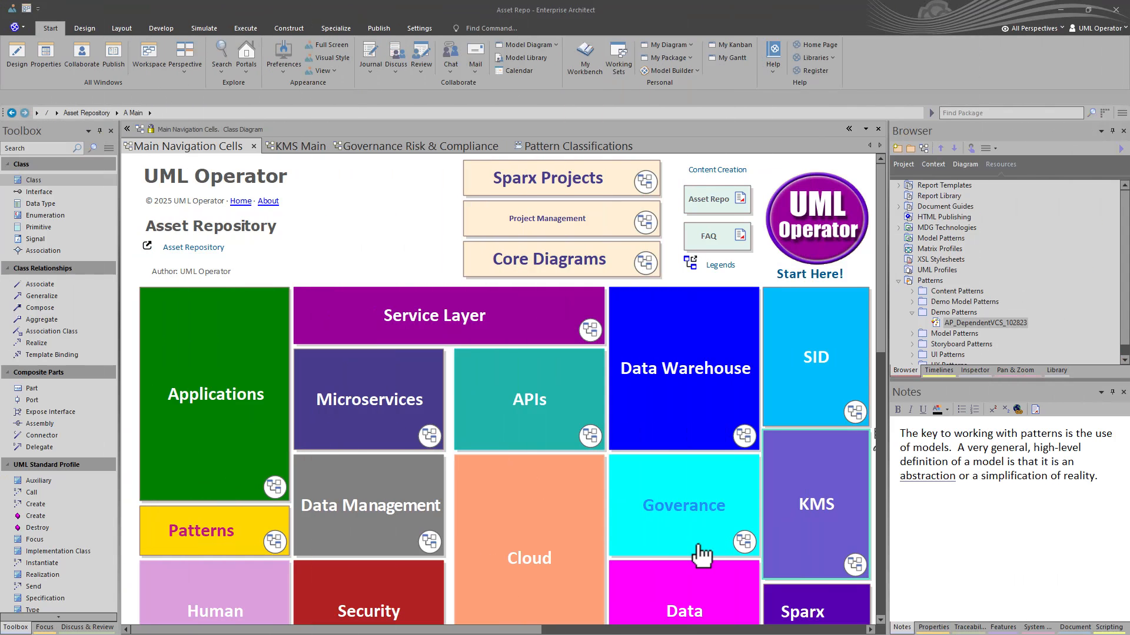
Step: Navigate from the Asset Repository's main cells through KMS and Governance Risk & Compliance to Pattern Classifications
double_click(818, 526)
double_click(406, 548)
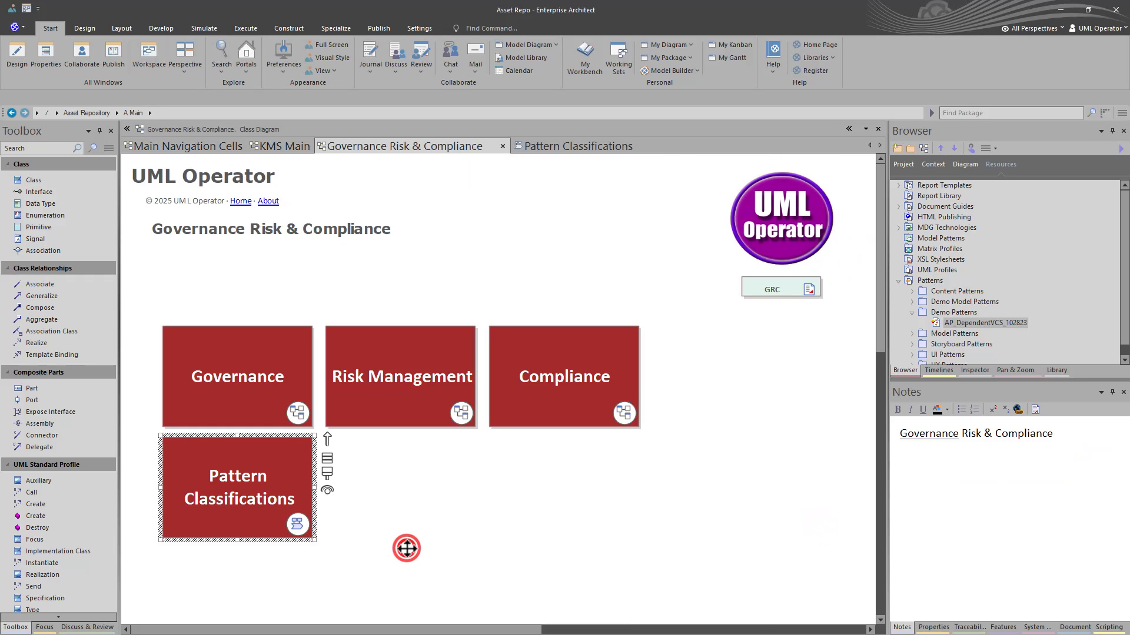
double_click(259, 503)
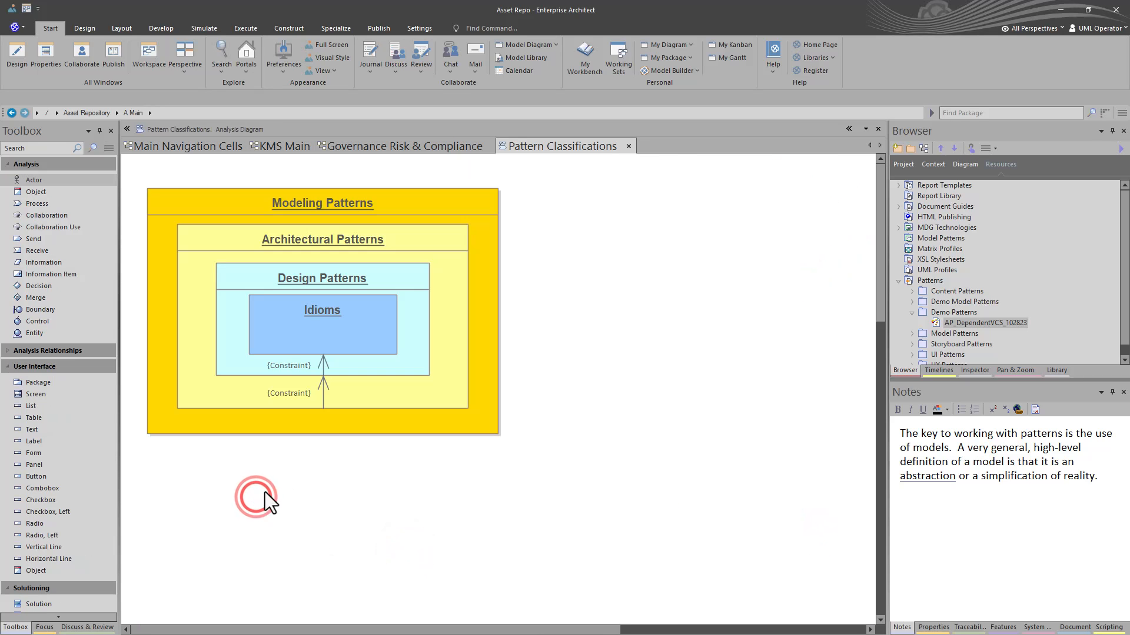
Step: Return from Pattern Classifications through Governance Risk & Compliance and KMS Main to Main Navigation Cells
left_click(384, 146)
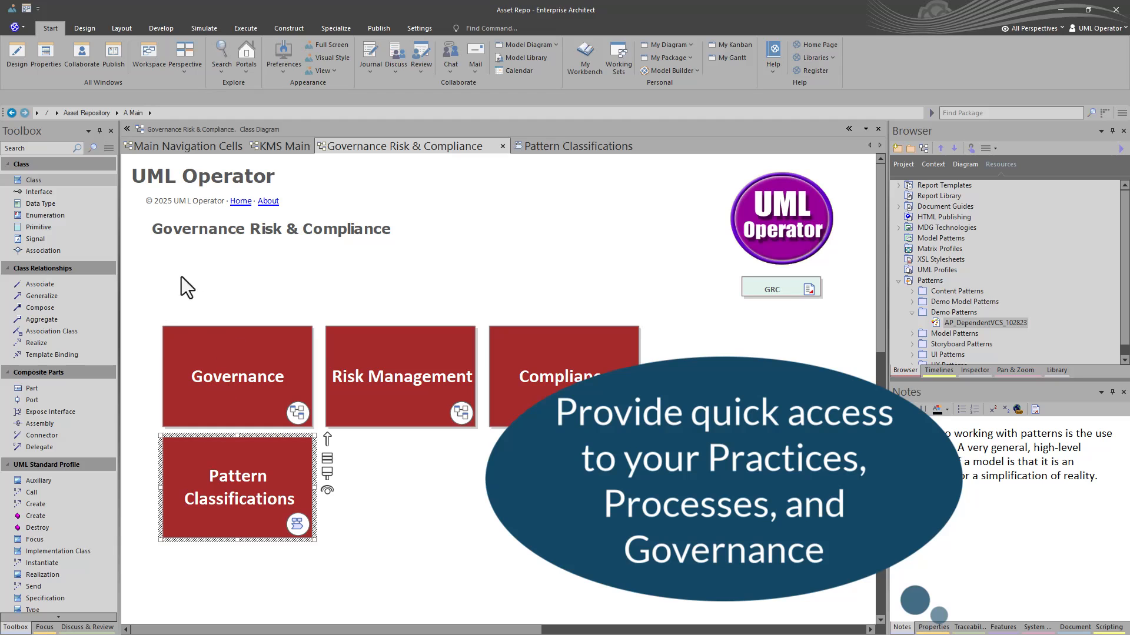
left_click(274, 147)
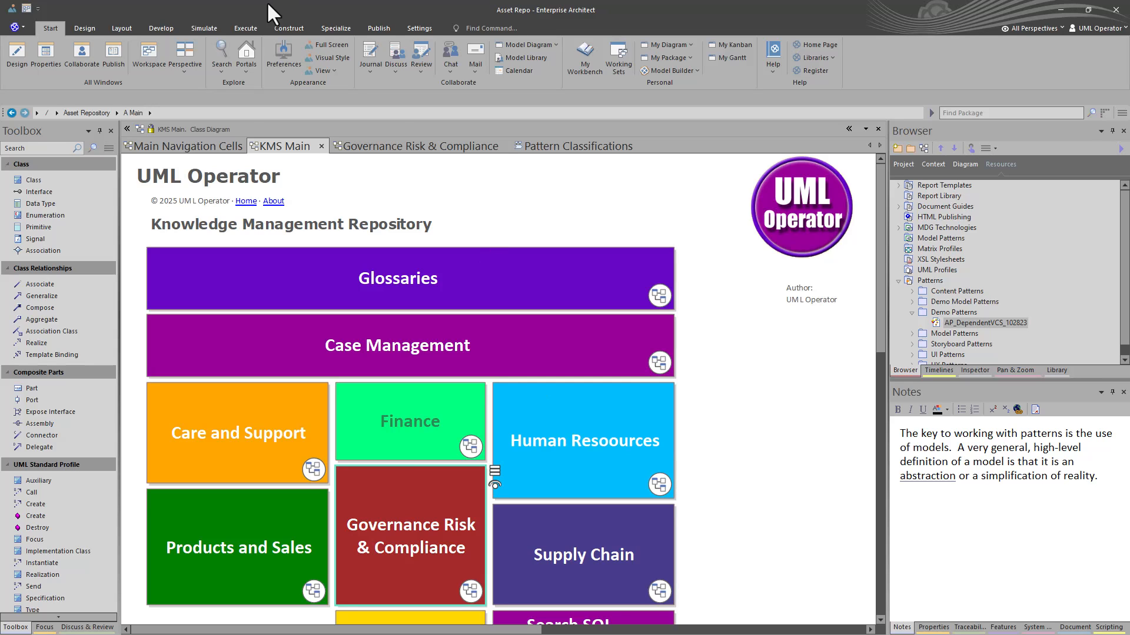
left_click(202, 147)
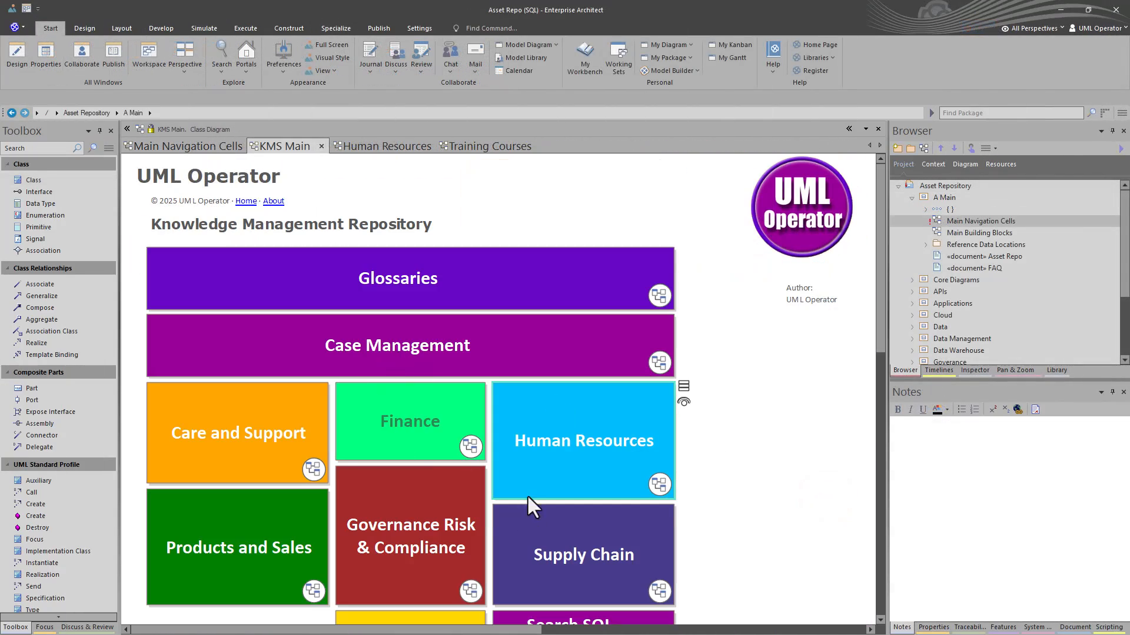
Step: Navigate from KMS Main through the Human Resources cell to Training Courses
double_click(536, 476)
double_click(219, 295)
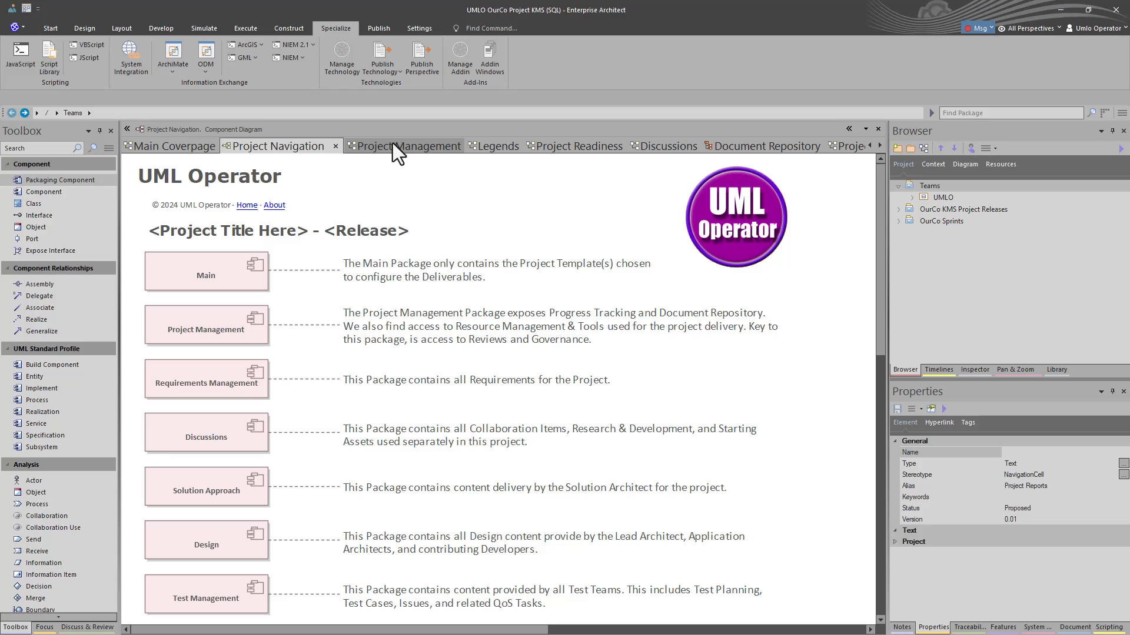
Step: Review the OurCo KMS project's Project Management, Legends, Project Readiness, Discussions and Document Repository diagrams, plus the diagram following them
left_click(390, 144)
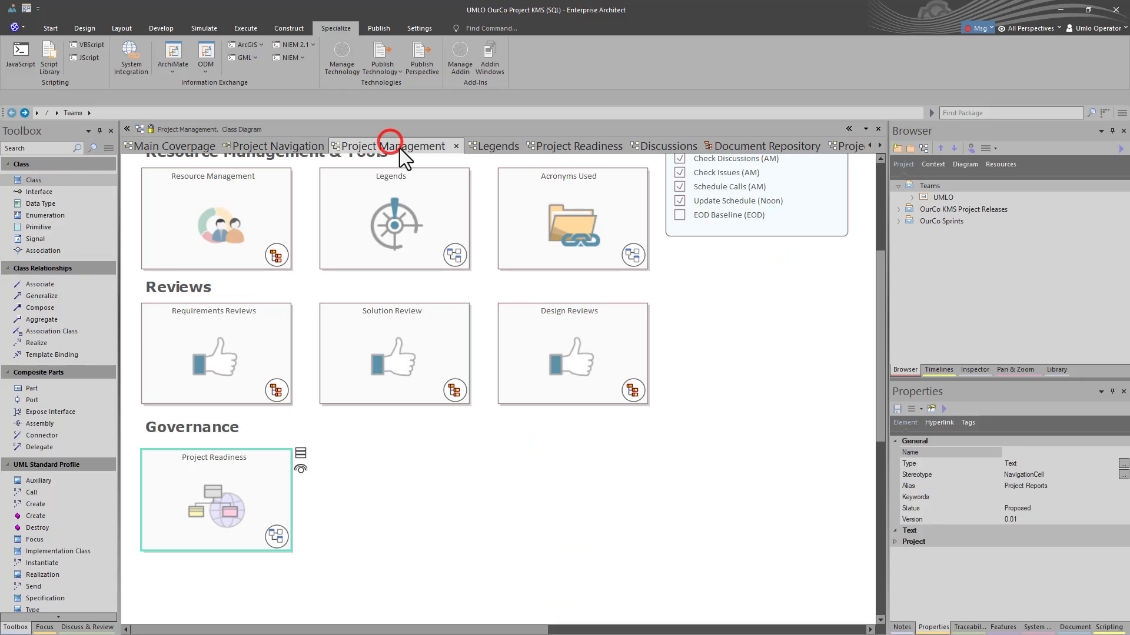
left_click(495, 146)
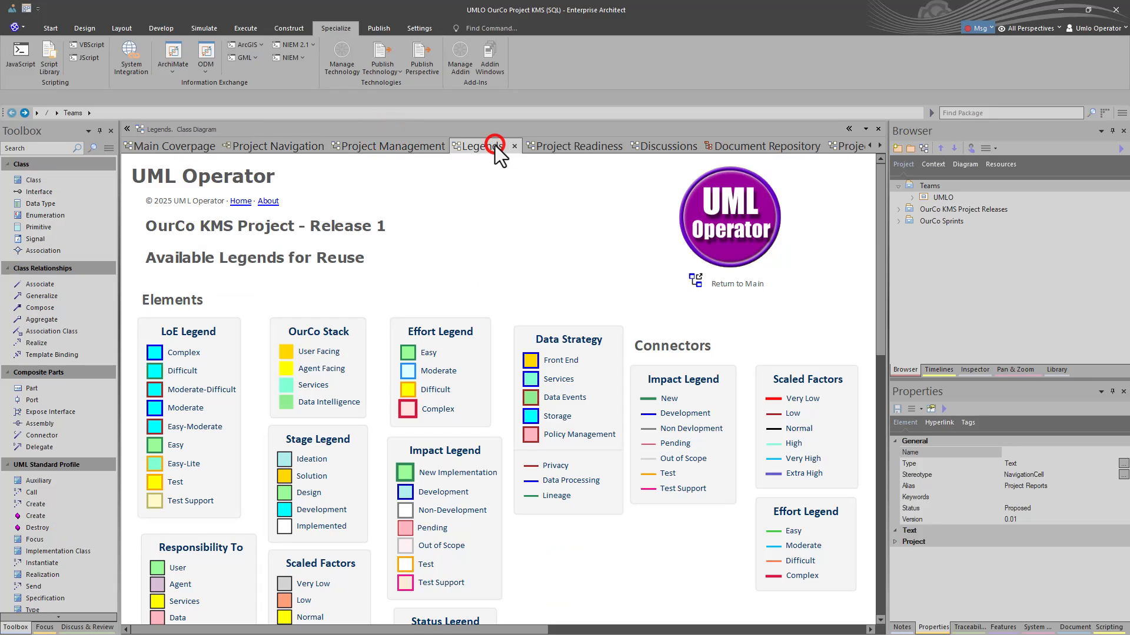
left_click(556, 146)
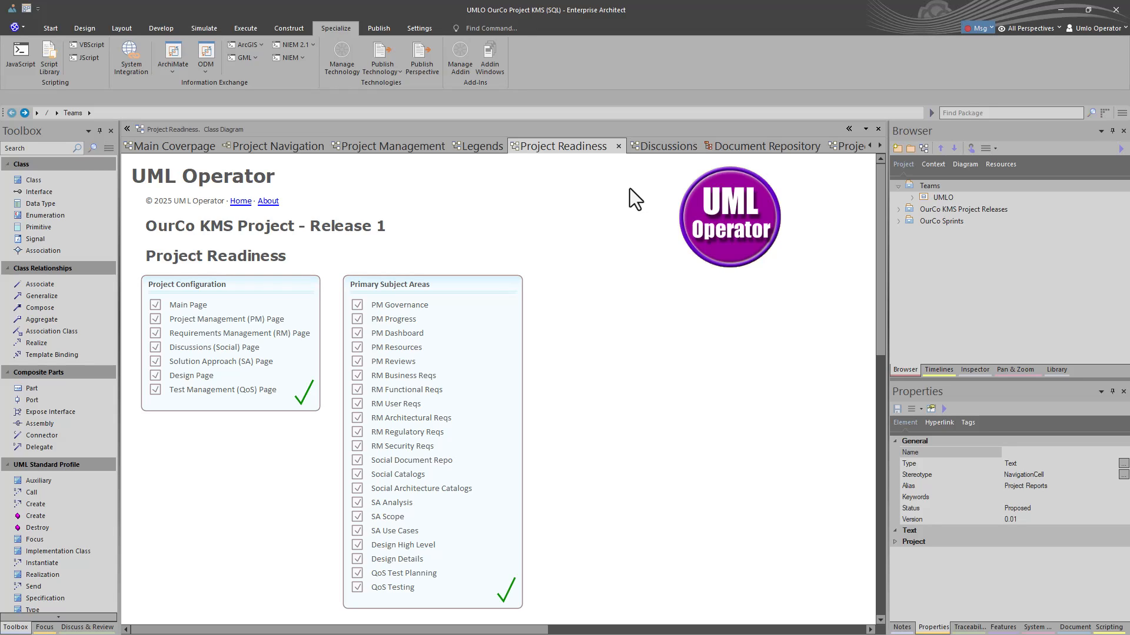
left_click(660, 156)
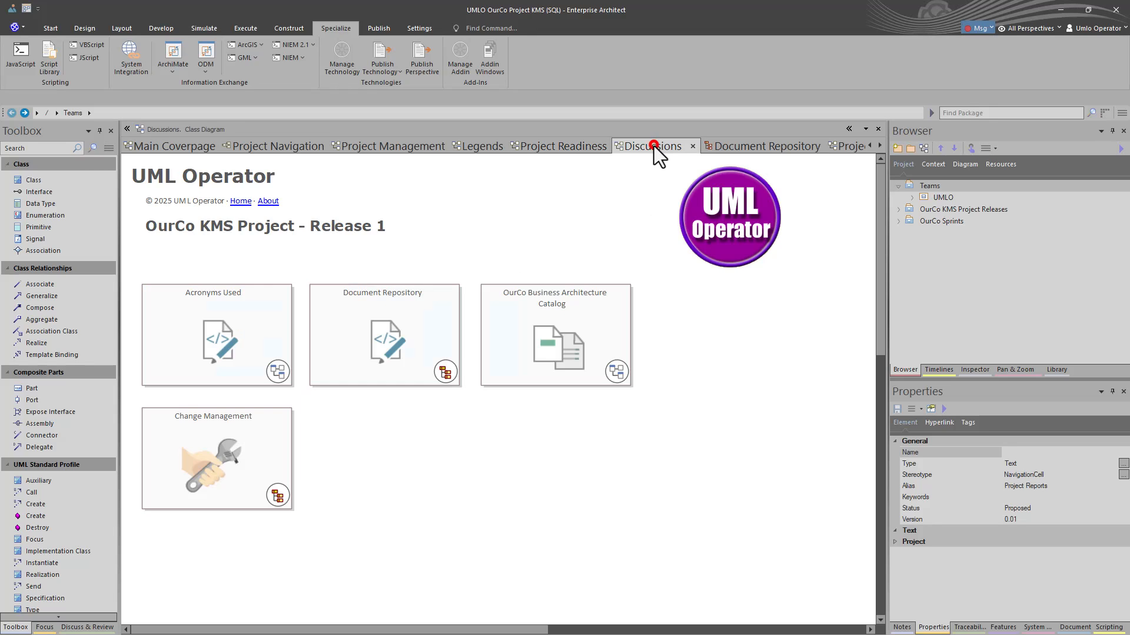
left_click(737, 147)
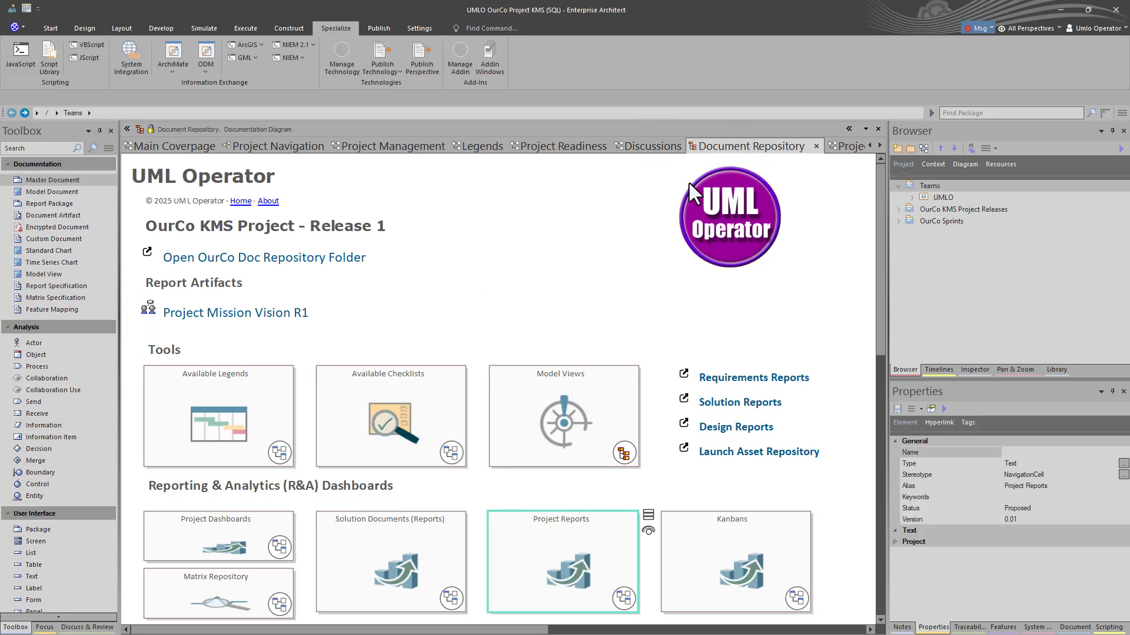
left_click(853, 147)
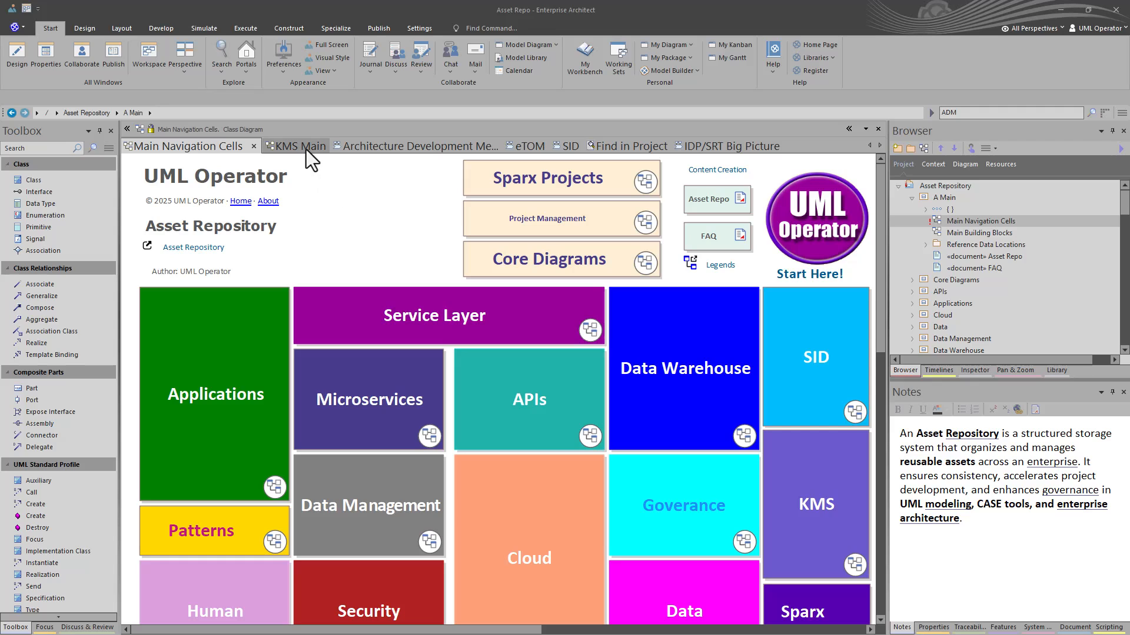
Step: Review the Asset Repository's KMS Main, Architecture Development Method, eTOM, SID and IDP/SRT Big Picture diagrams in sequence
left_click(302, 146)
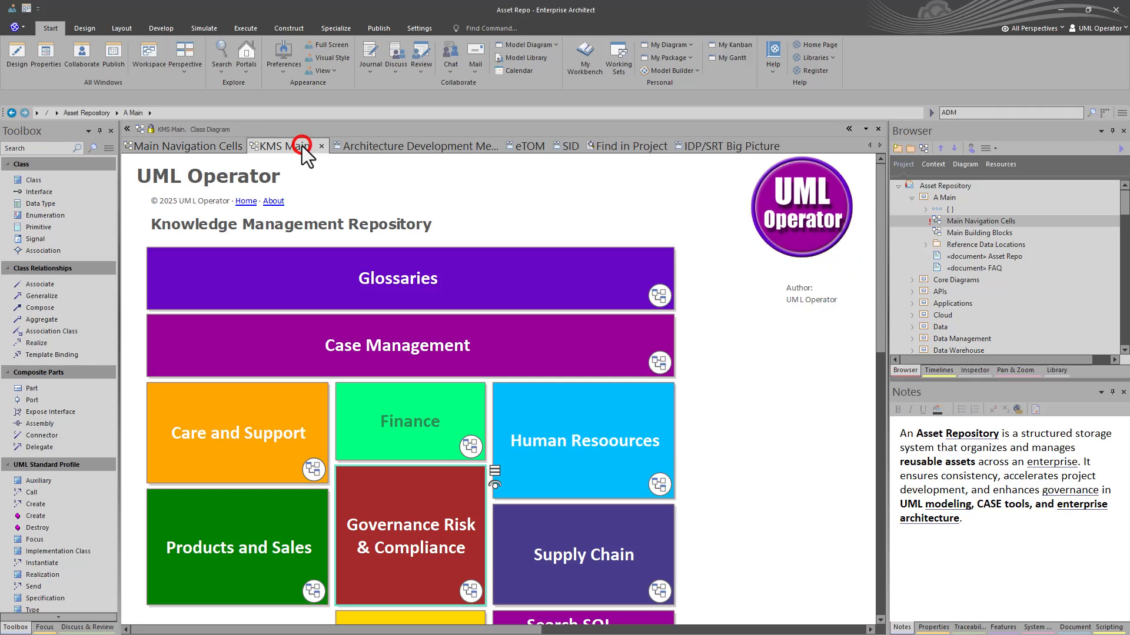
left_click(371, 156)
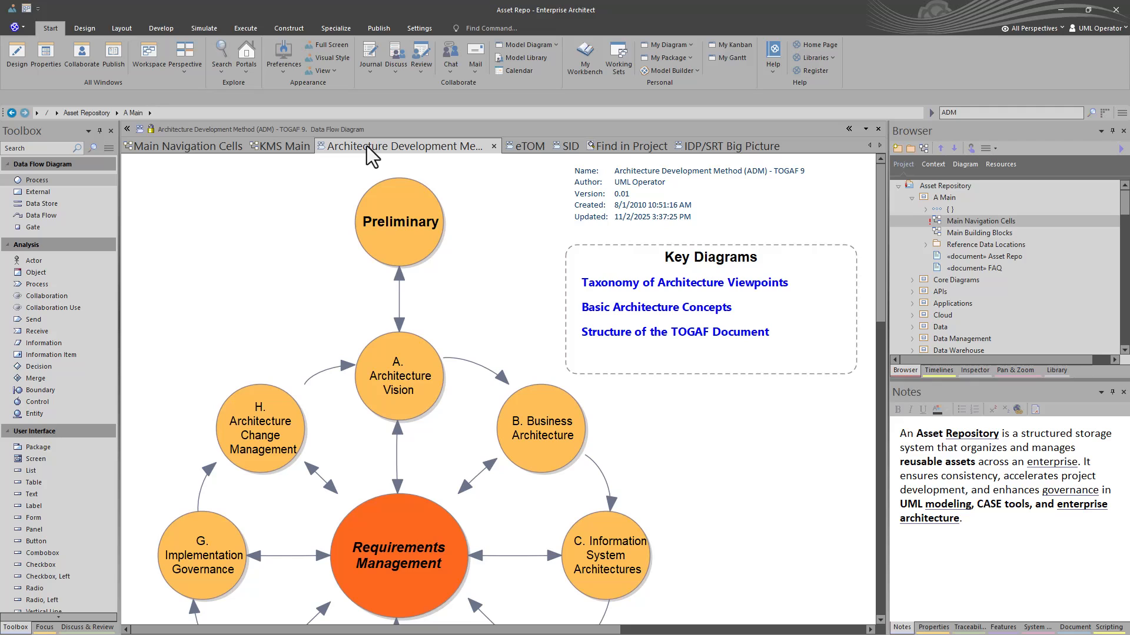
left_click(527, 149)
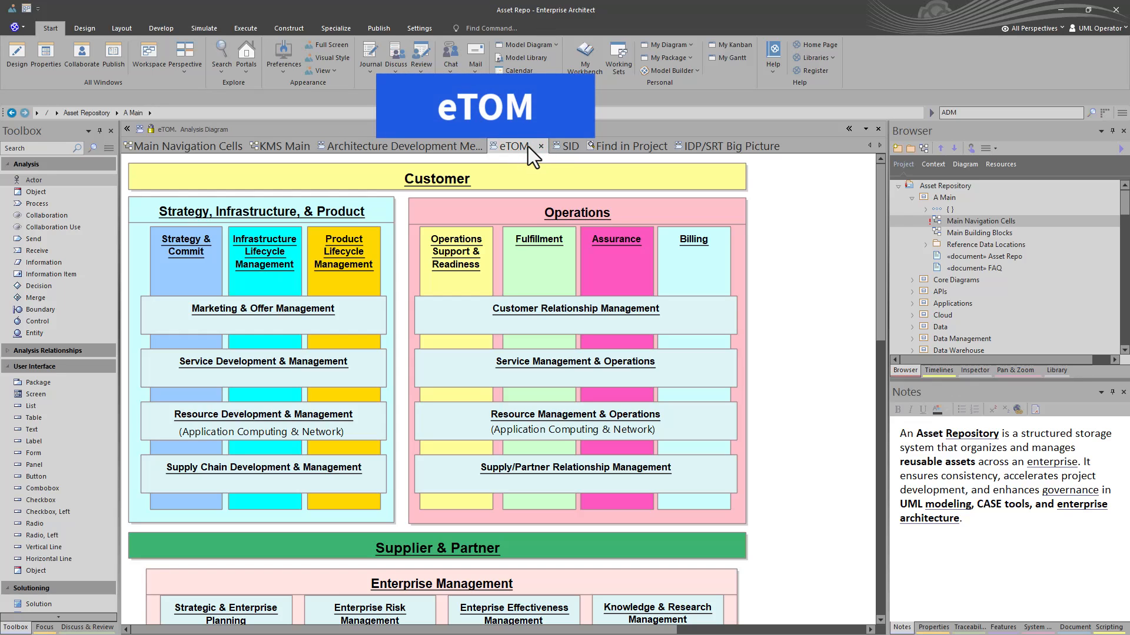
left_click(566, 148)
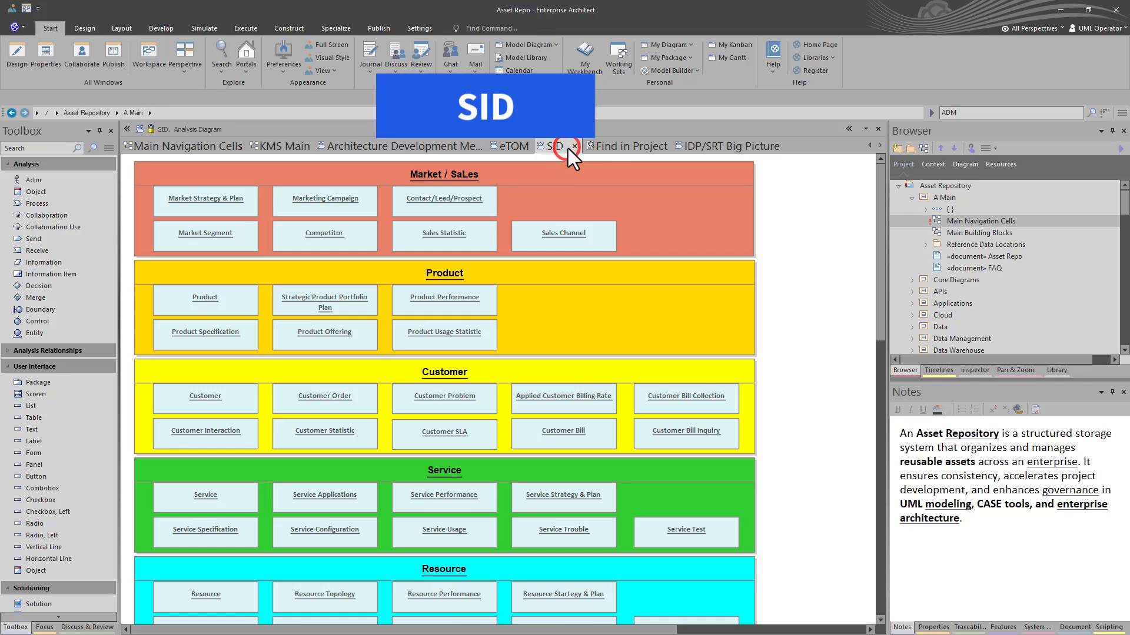
left_click(715, 146)
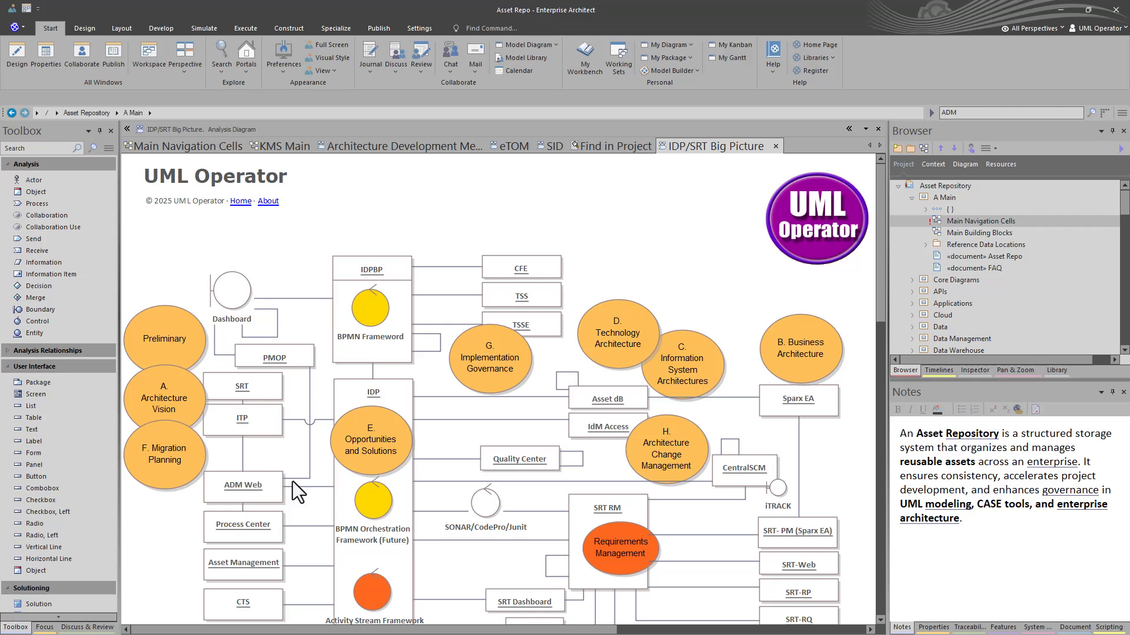
Step: Go back through the SID, eTOM and Architecture Development Method diagrams to KMS Main
left_click(559, 145)
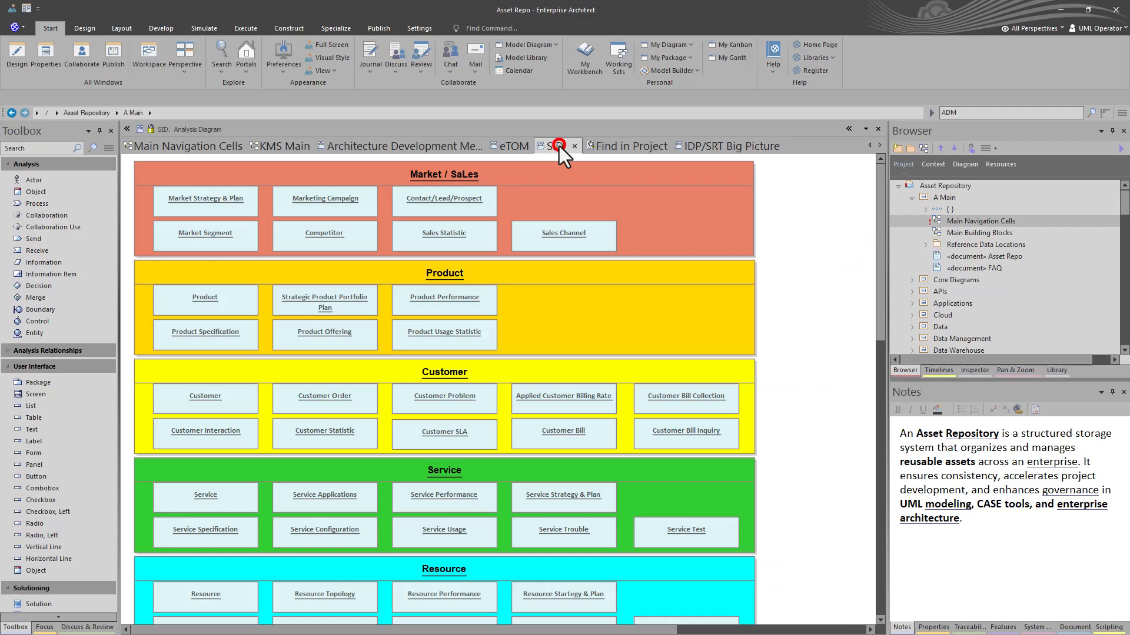
left_click(504, 147)
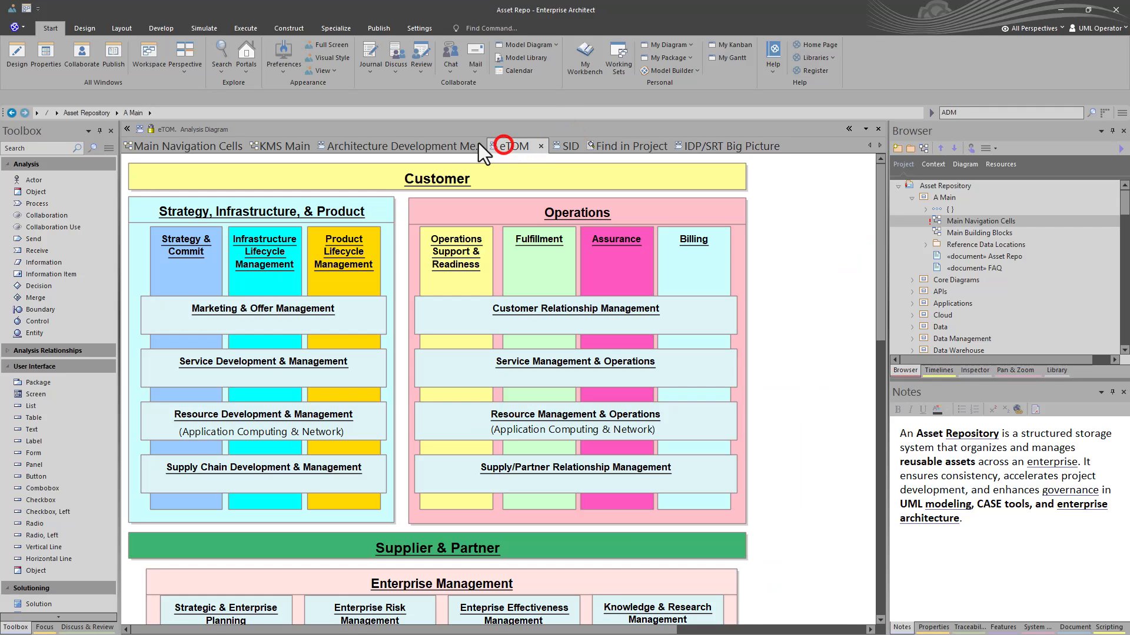
left_click(445, 146)
left_click(295, 149)
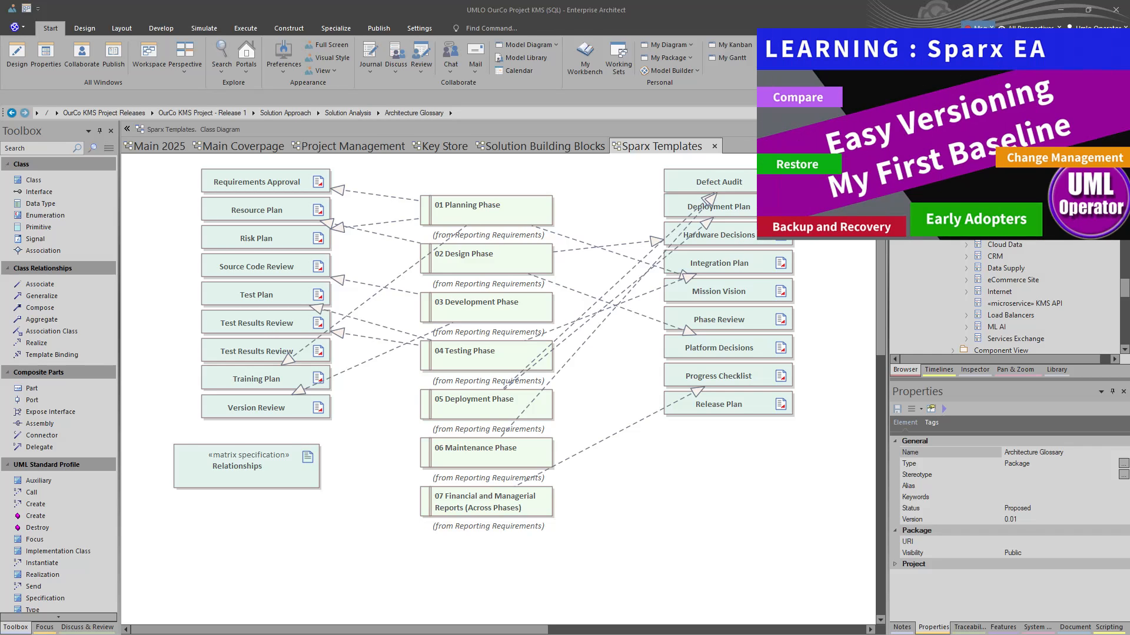
Step: View the list of baselines for the Building Blocks package and close it without changes
key("Down")
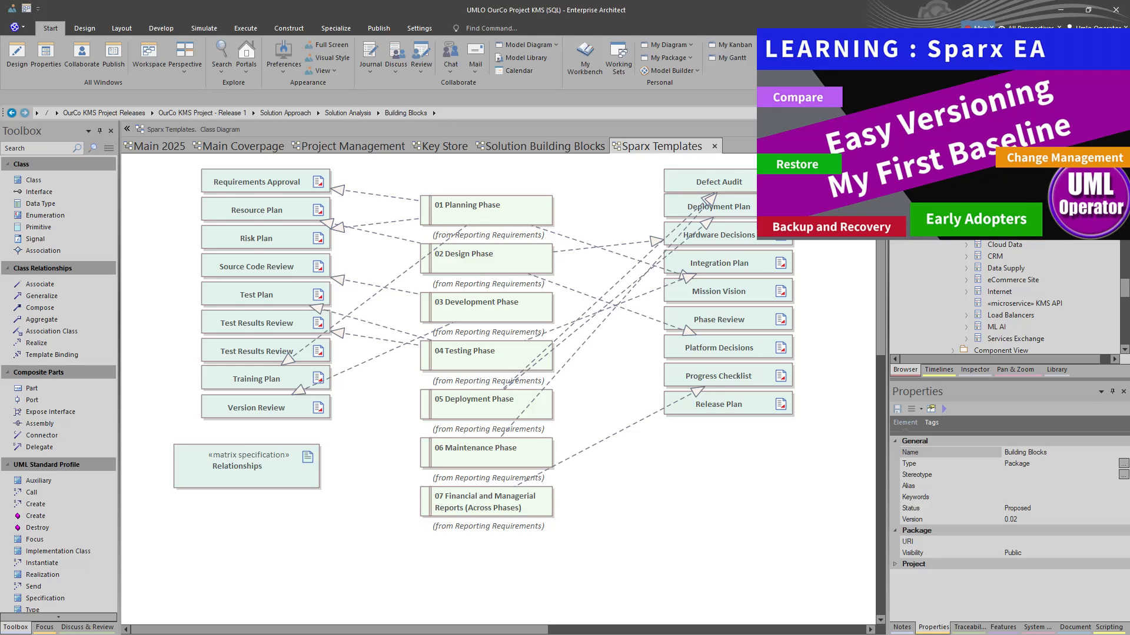
key("ctrl+alt+b")
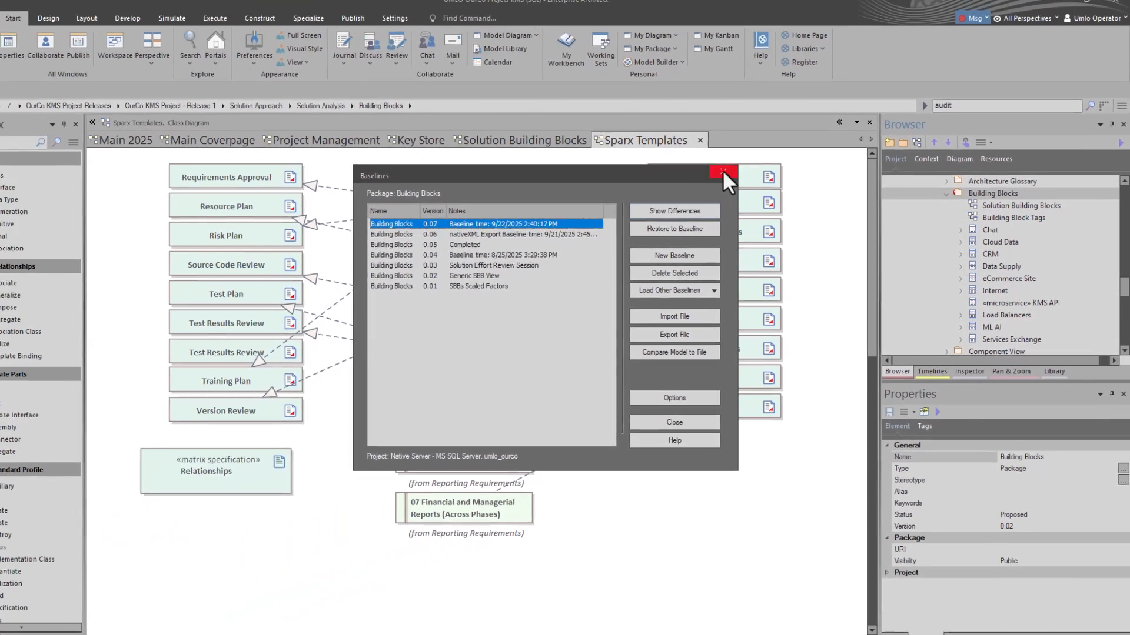
left_click(567, 114)
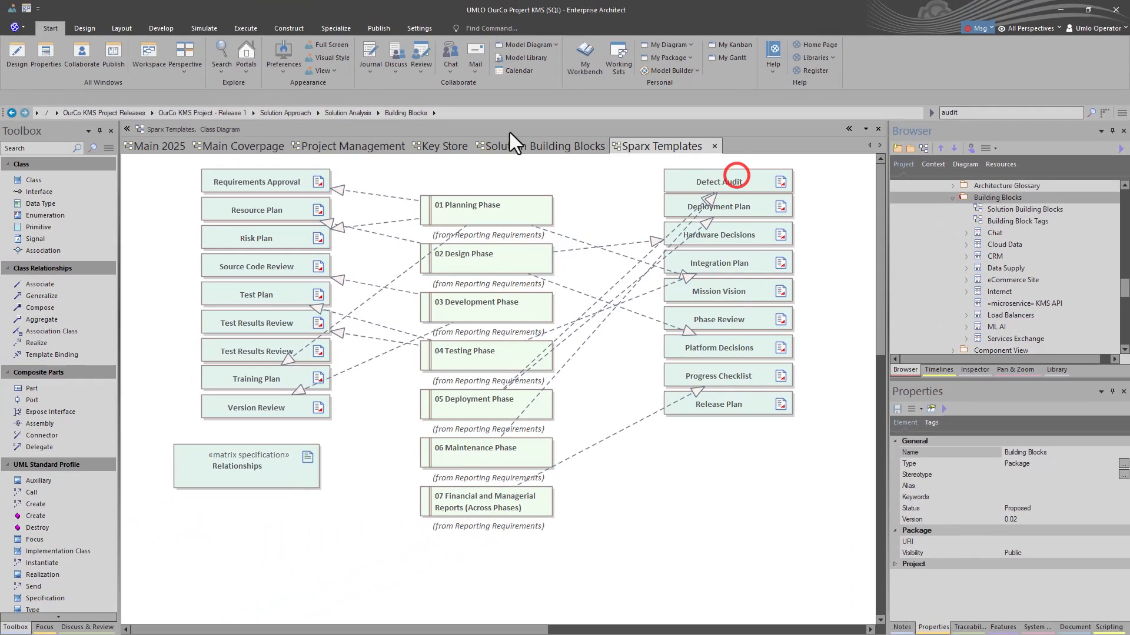
Step: Review the Solution Building Blocks diagram, then examine the logs and other tables in the Key Store data model
left_click(542, 147)
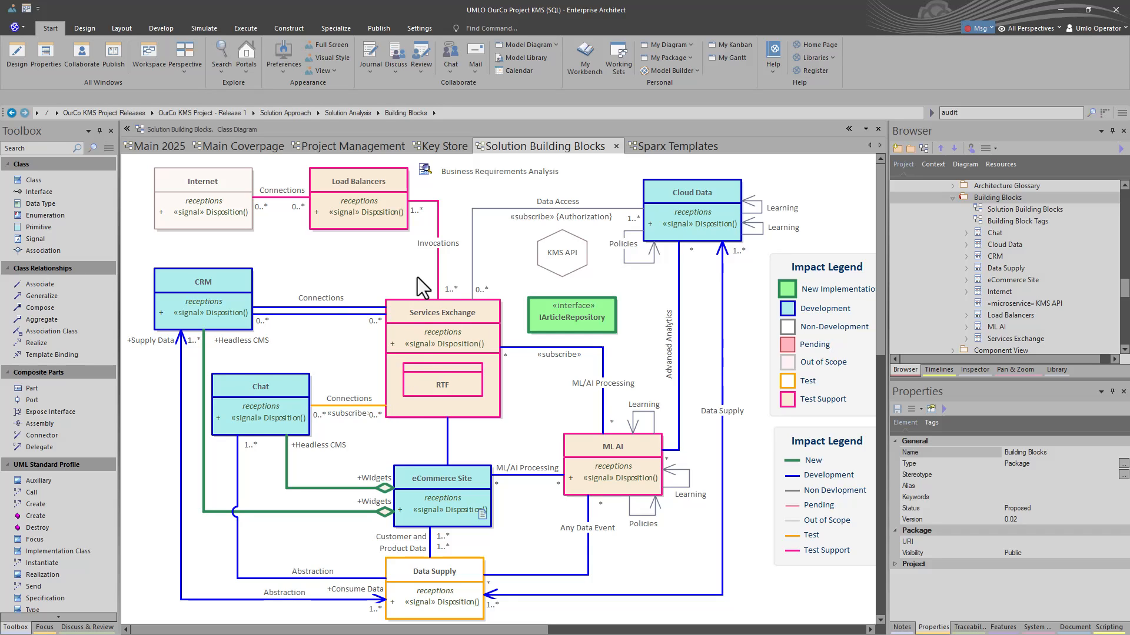
left_click(436, 146)
left_click(387, 570)
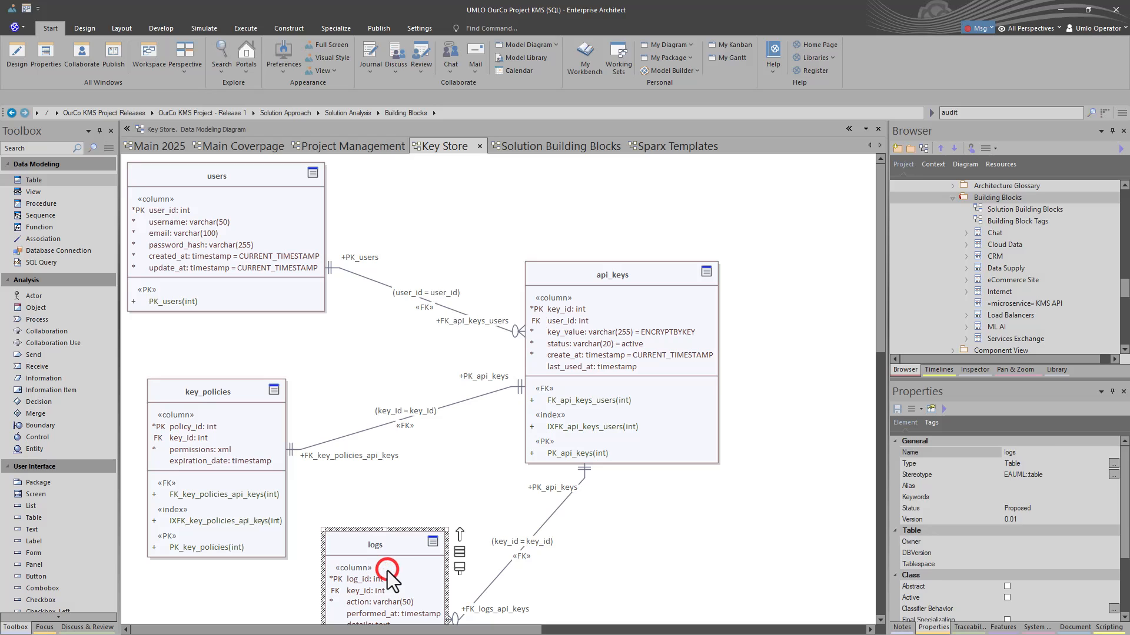
scroll(387, 571, "up", 2)
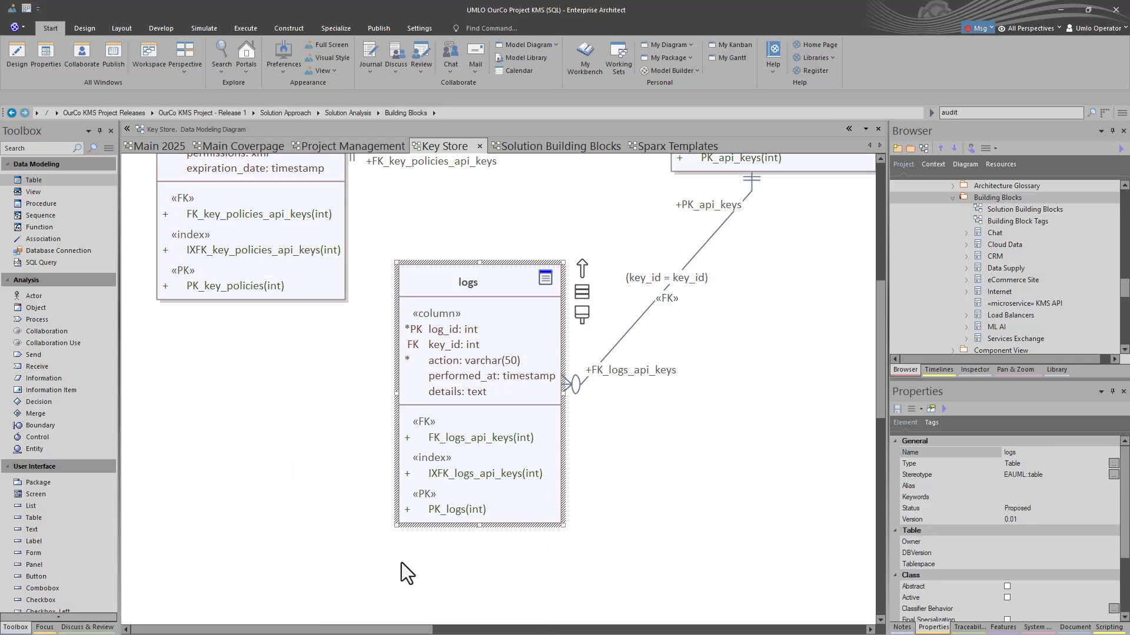
scroll(501, 388, "up", 6)
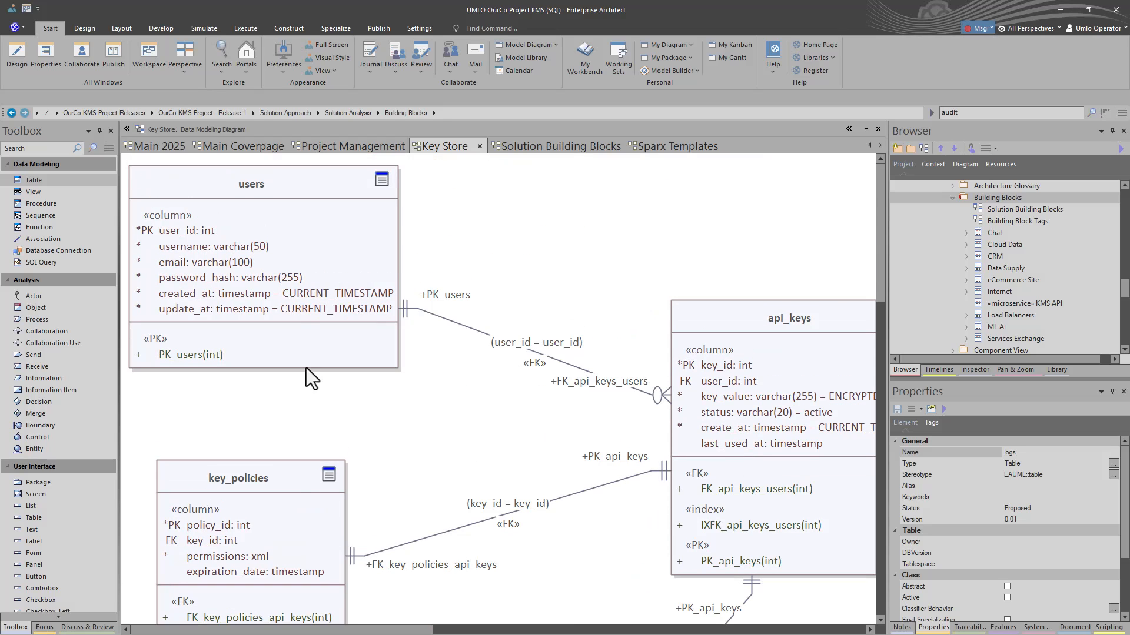
Step: Look over the remaining Key Store tables, then switch to the Project Management diagram
scroll(469, 344, "down", 6)
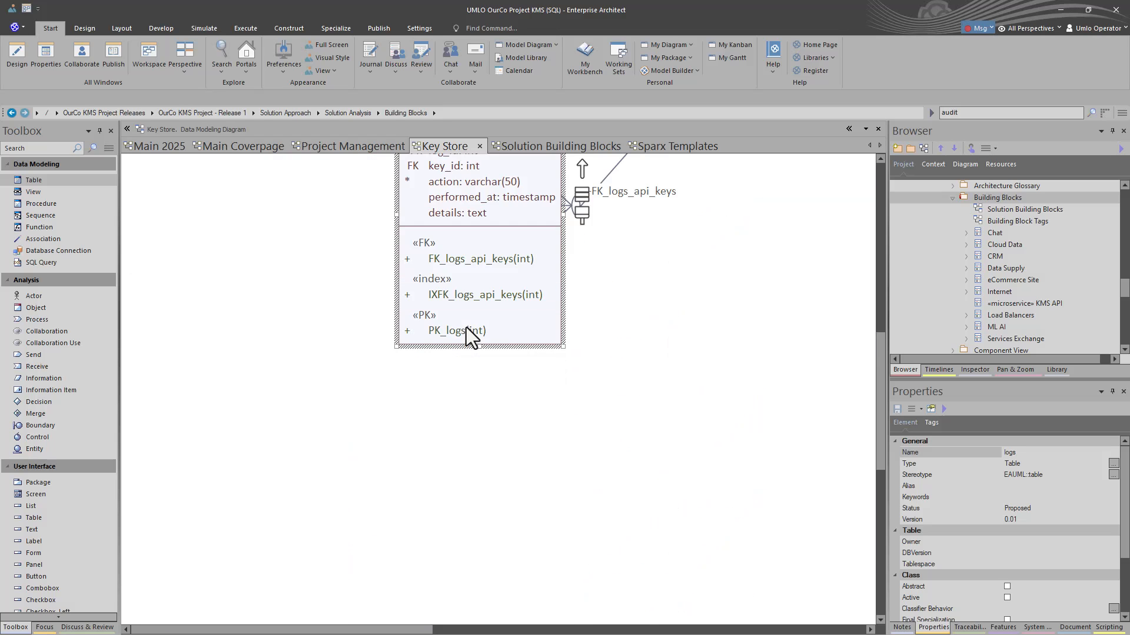
scroll(466, 327, "up", 6)
left_click(372, 147)
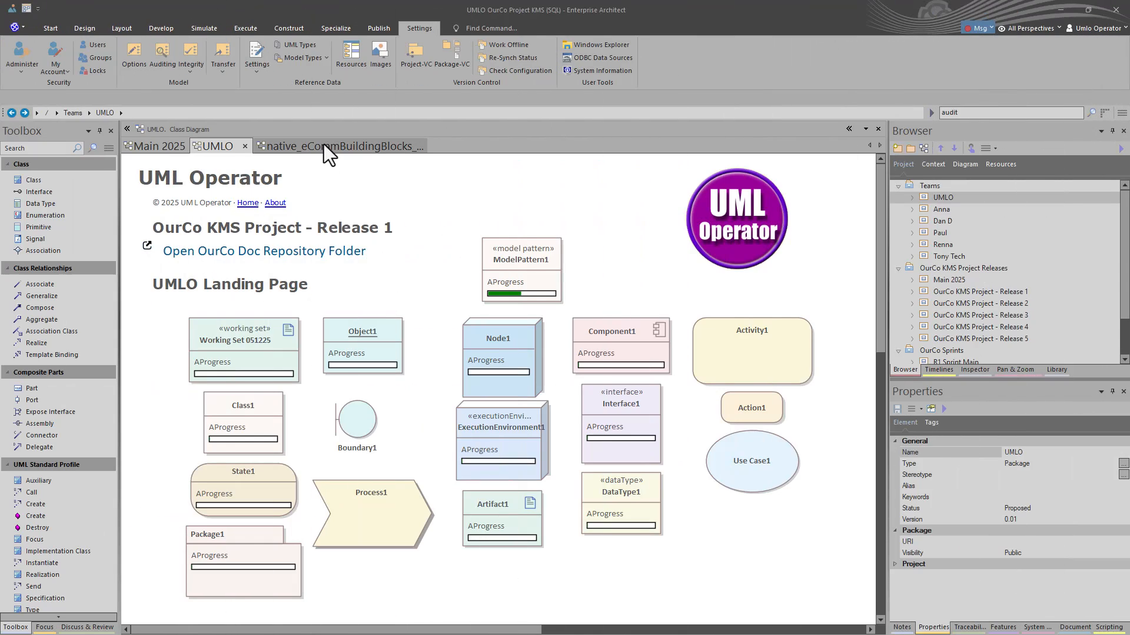
Step: Show the native_eCommBuildingBlocks diagram and collapse the OurCo KMS Project Releases and OurCo Sprints nodes in the project tree
left_click(324, 144)
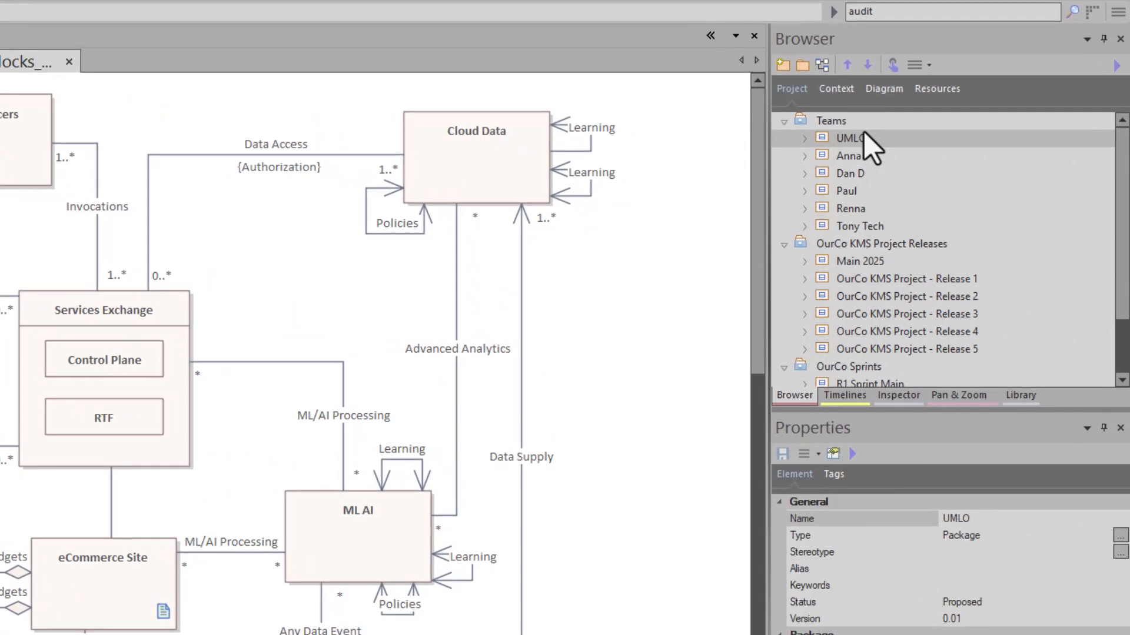
left_click(839, 122)
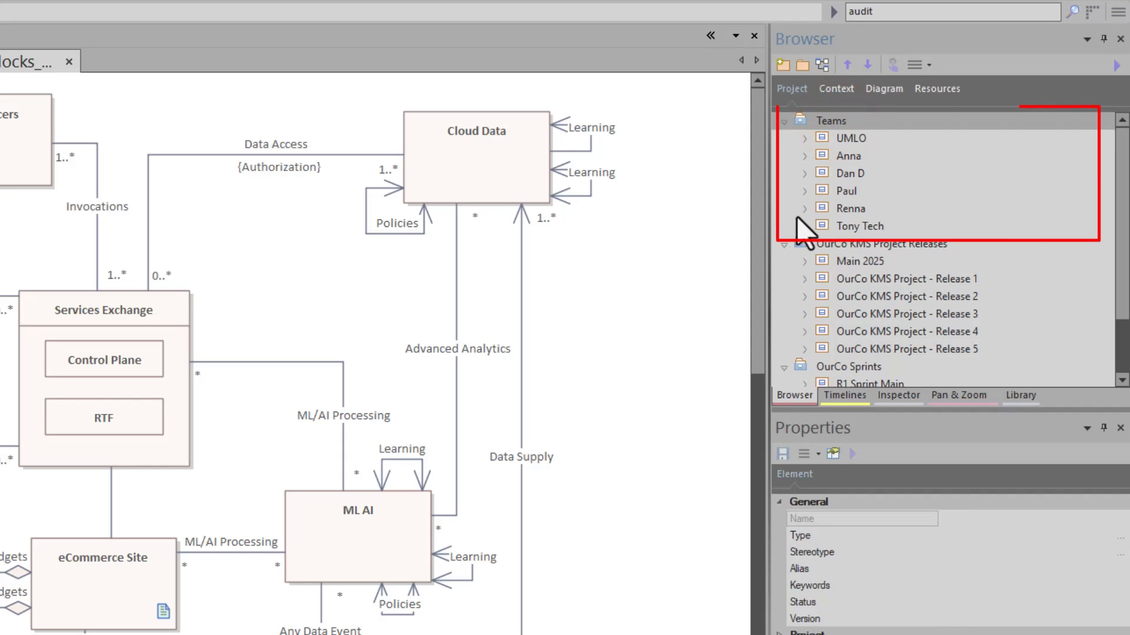
left_click(784, 244)
left_click(784, 261)
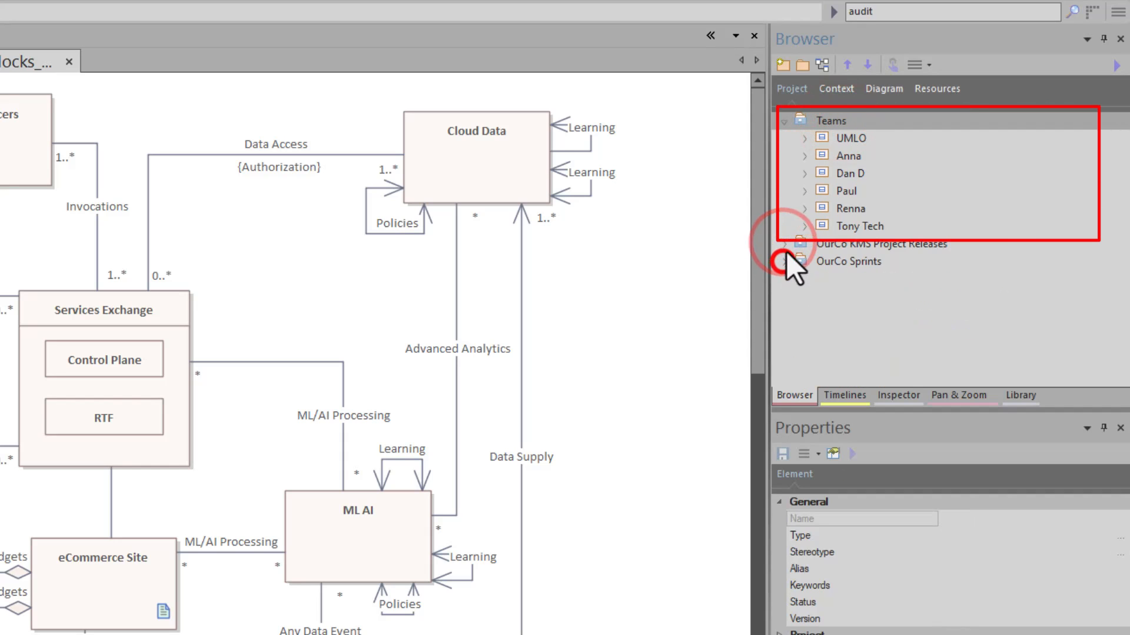
Step: Expand the UMLO package under Teams to review its contents, collapse its Demo Progress Bar and LSP Kanban packages, and close it
left_click(842, 139)
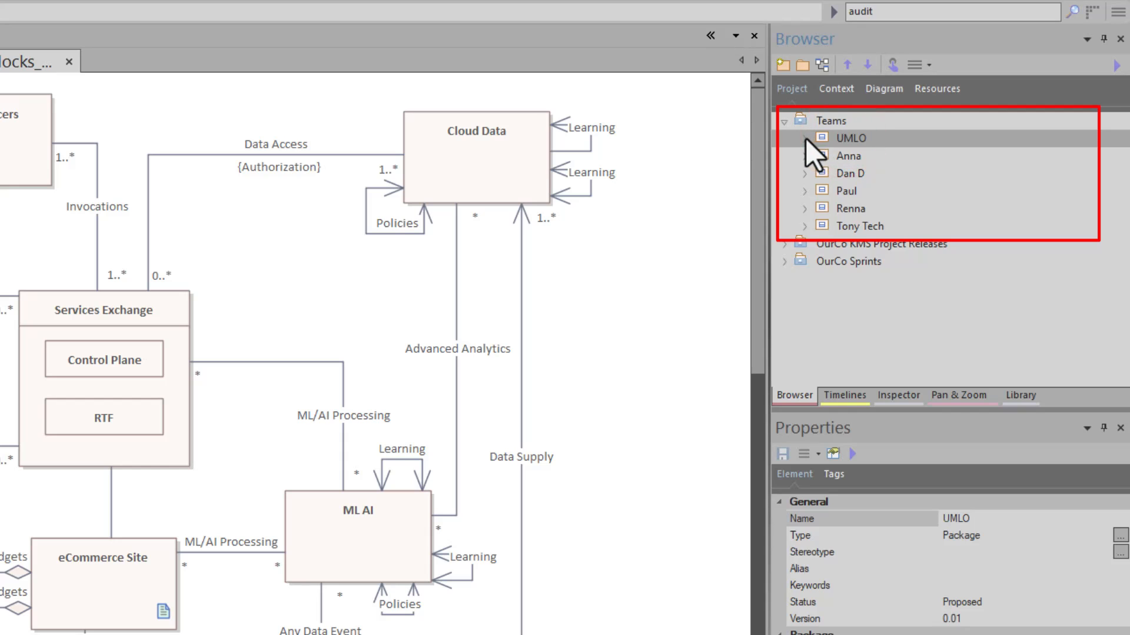
left_click(805, 138)
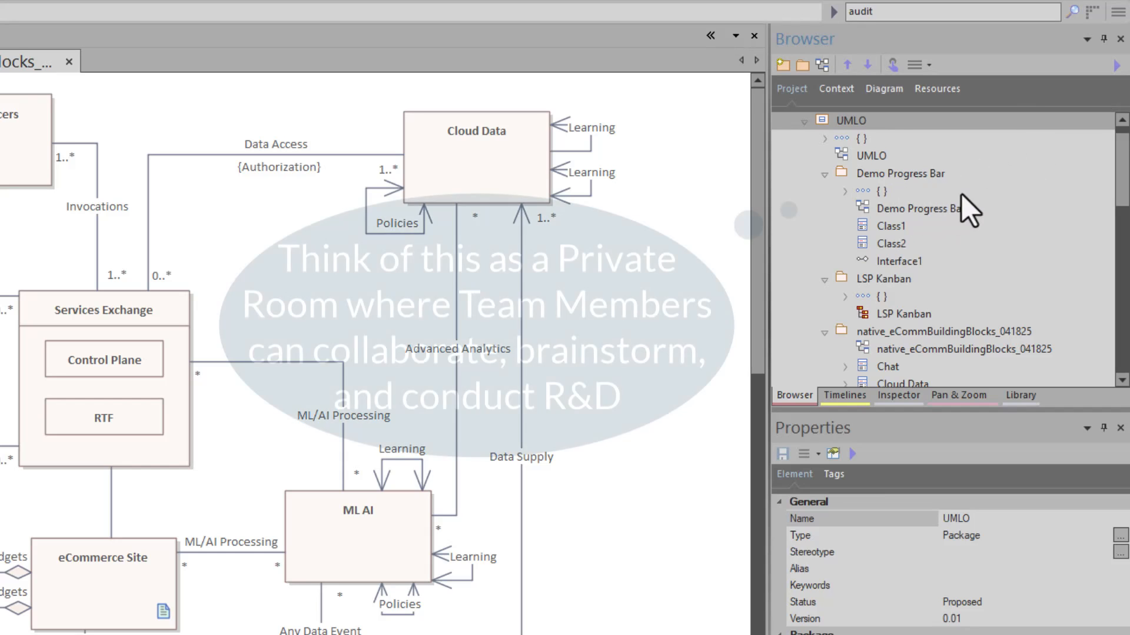
scroll(864, 157, "up", 1)
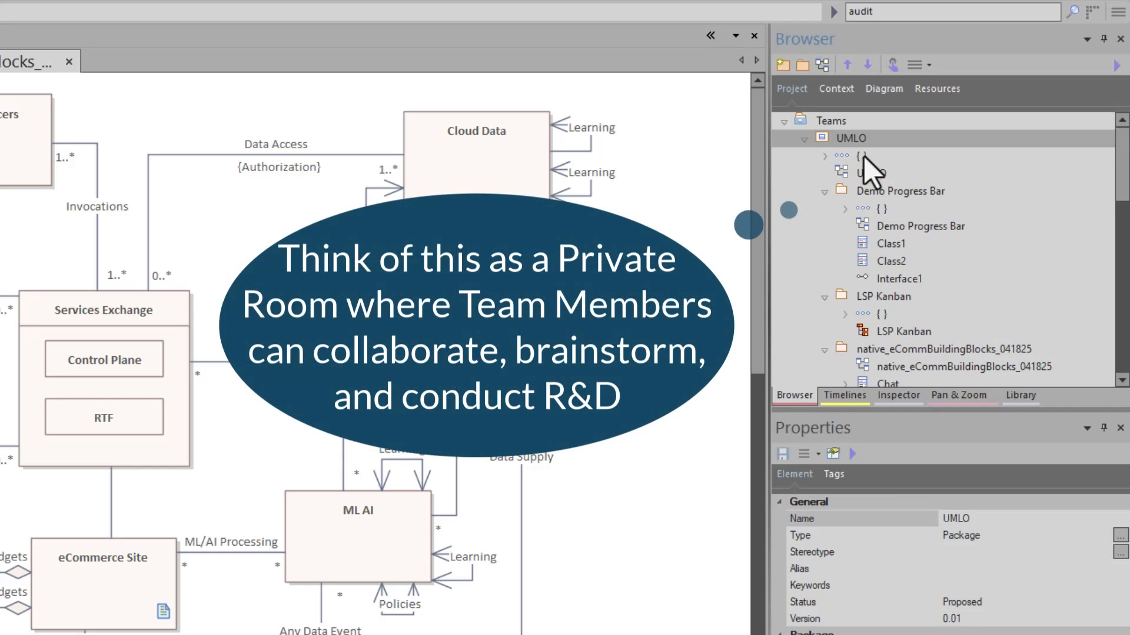
left_click(823, 193)
left_click(817, 213)
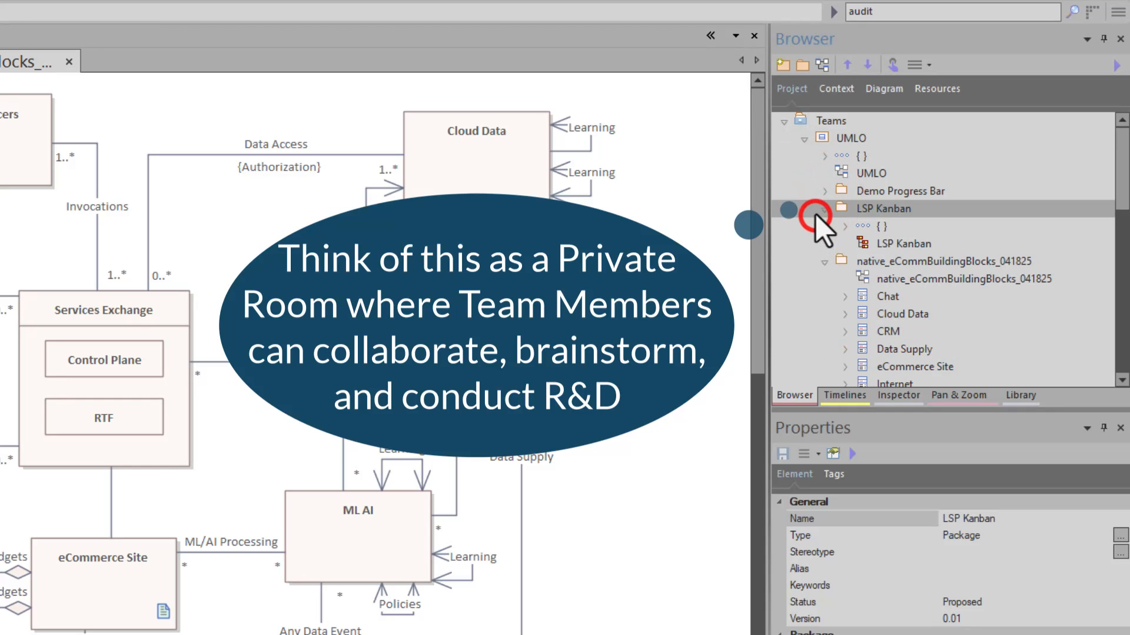
left_click(806, 139)
Step: Step through the individual team members' packages under Teams, then expand and collapse the OurCo KMS Project Releases node
left_click(832, 154)
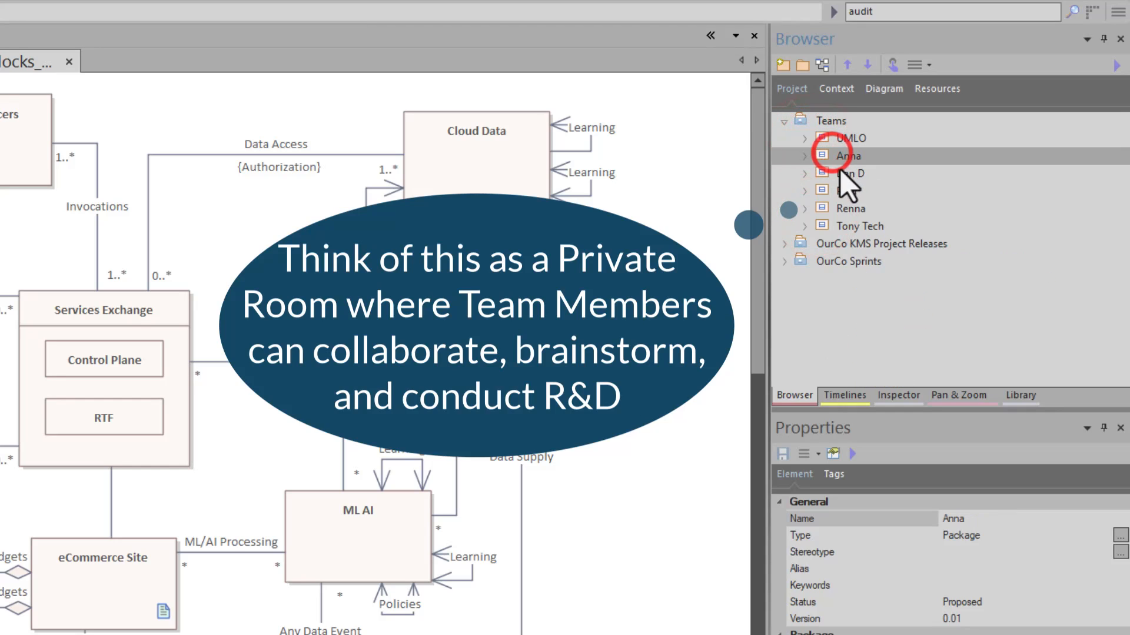
left_click(841, 174)
left_click(845, 188)
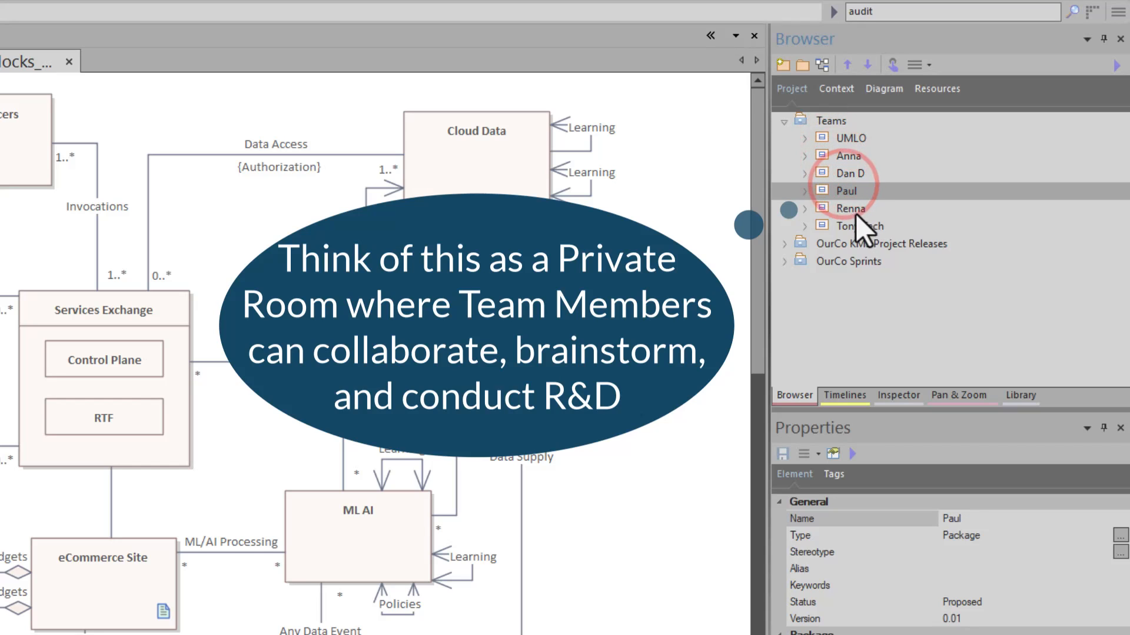
left_click(853, 209)
left_click(858, 225)
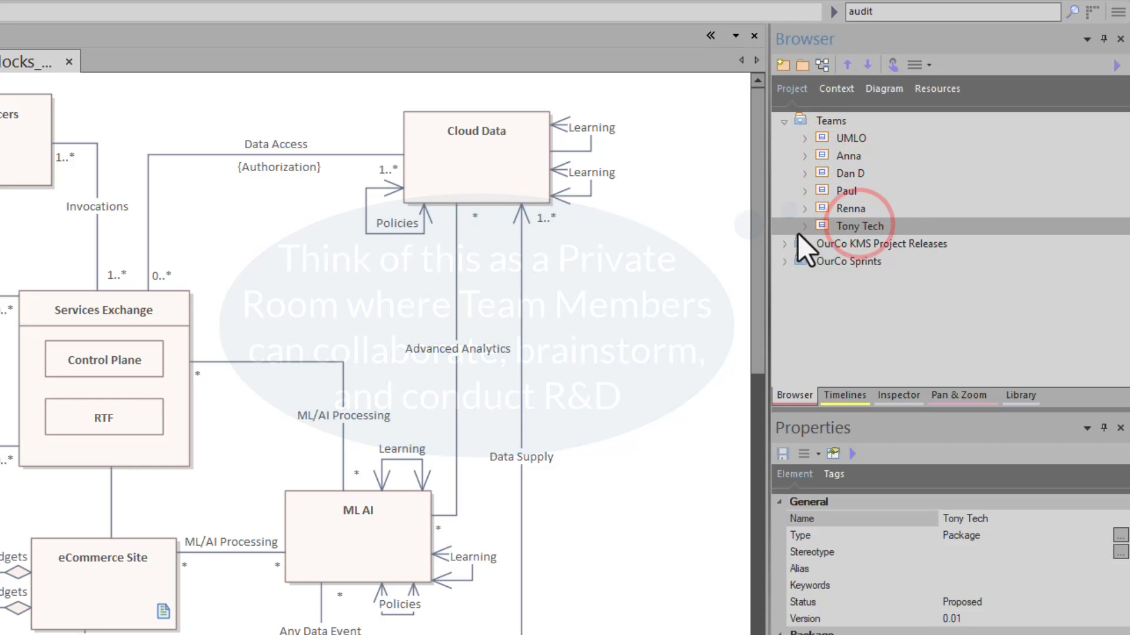
left_click(783, 244)
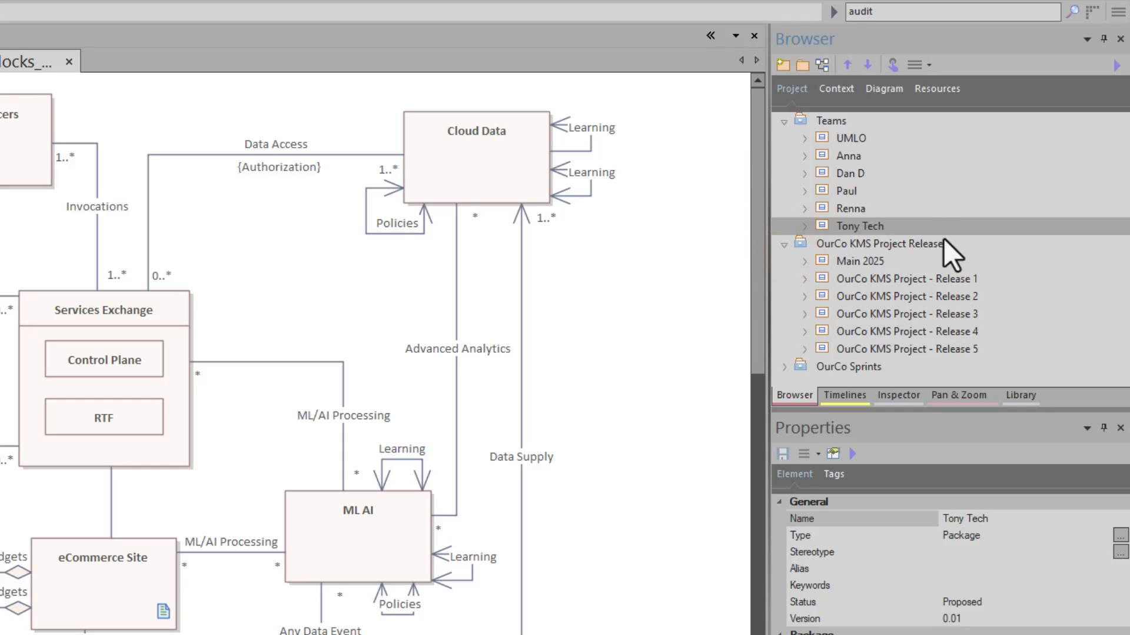
left_click(782, 243)
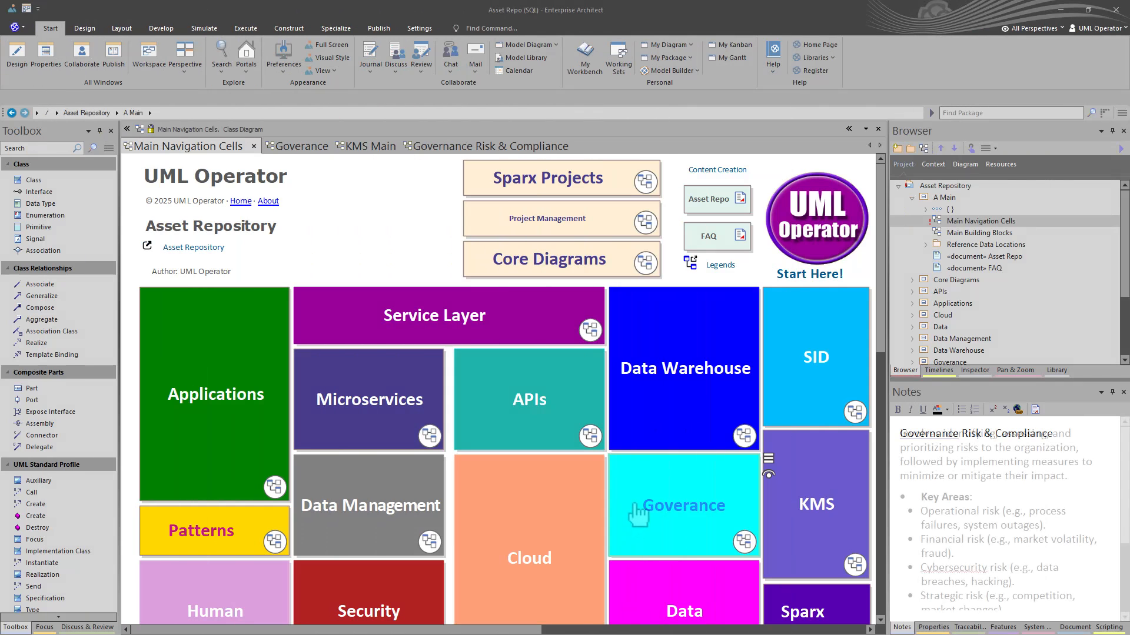
Step: View the Asset Repository's Goverance diagram, then return to Main Navigation Cells and open KMS Main
left_click(642, 494)
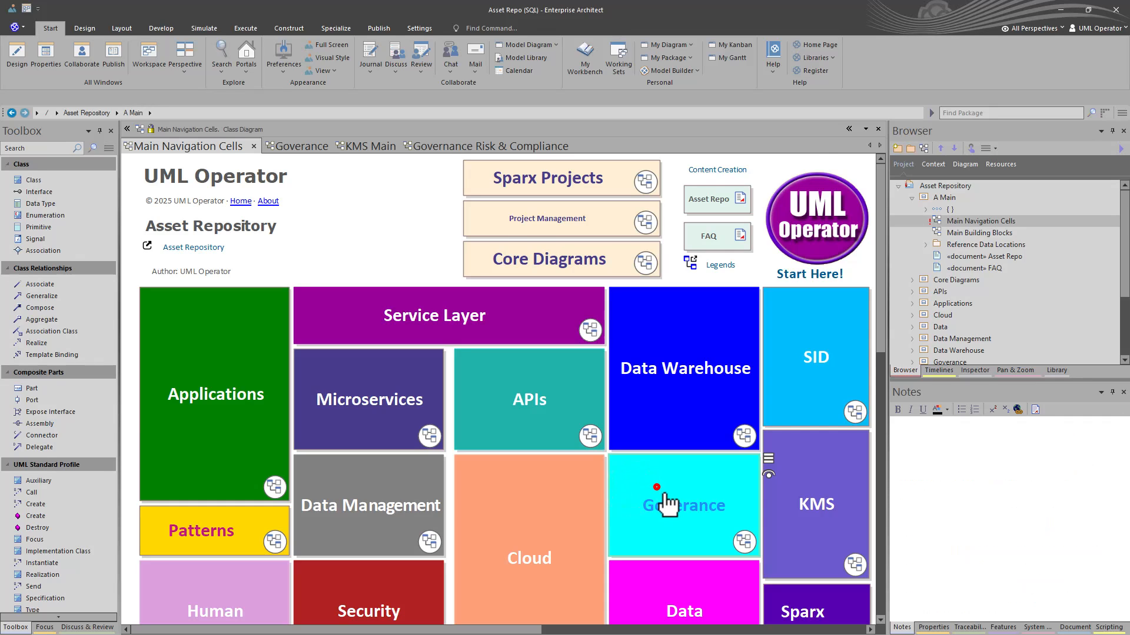
double_click(667, 504)
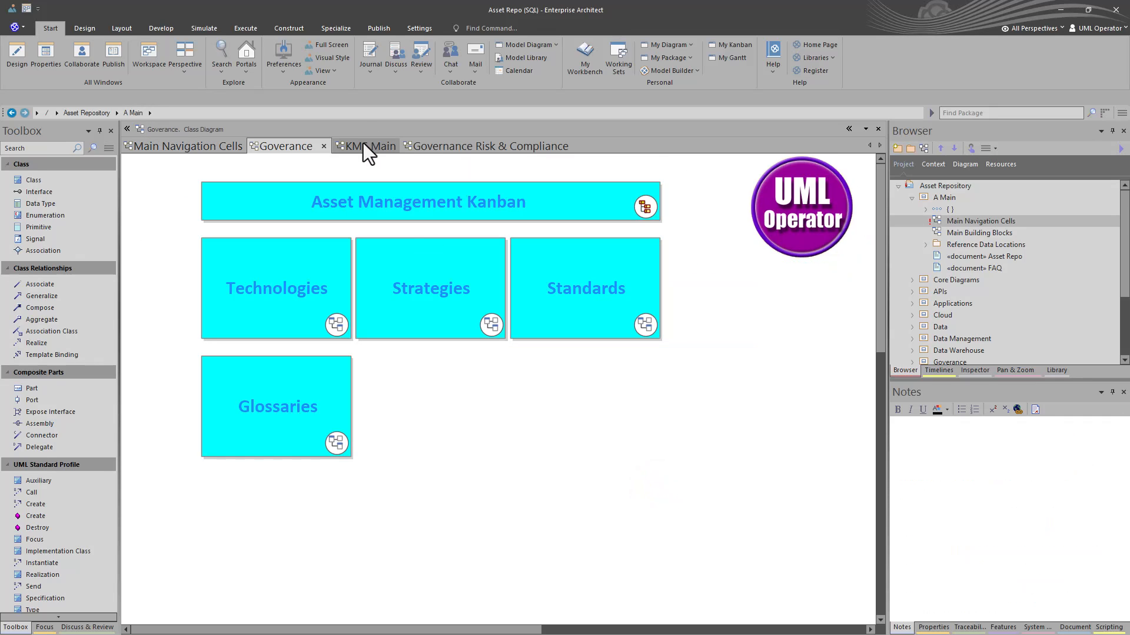
left_click(220, 145)
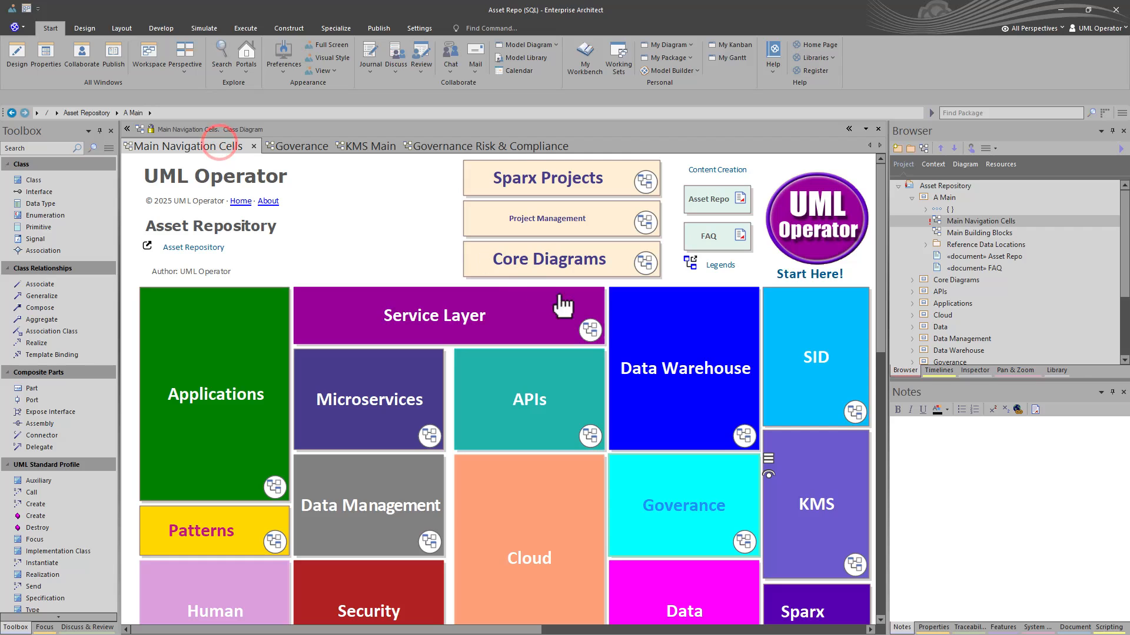
double_click(809, 505)
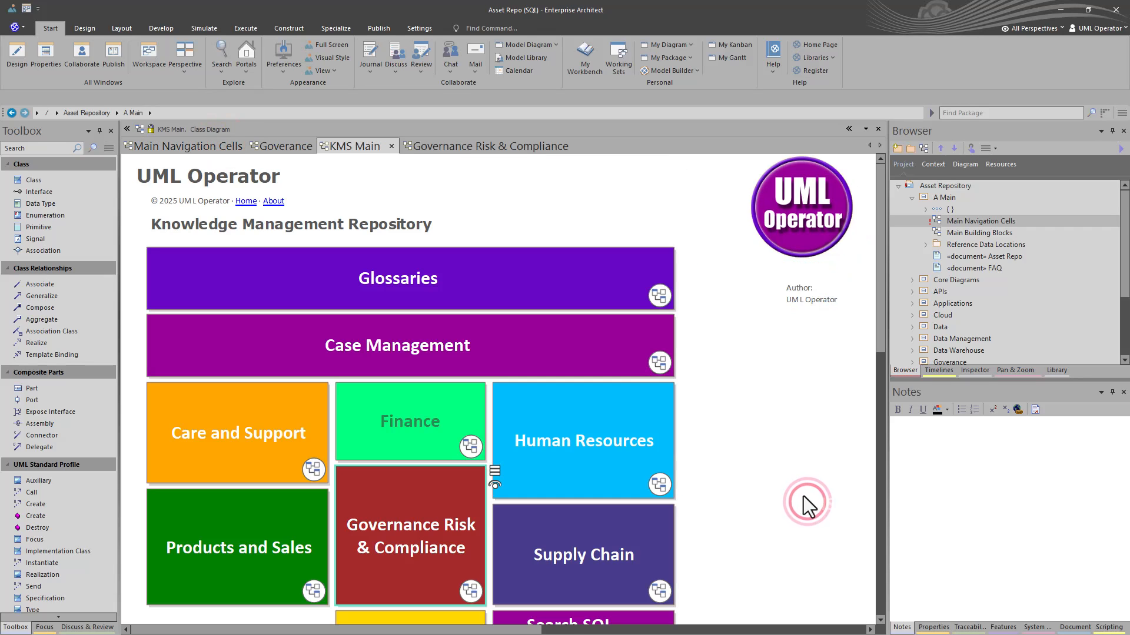
Step: Open Governance Risk & Compliance and view the notes of its Governance, Risk Management, Compliance and Pattern Classifications cells
double_click(412, 531)
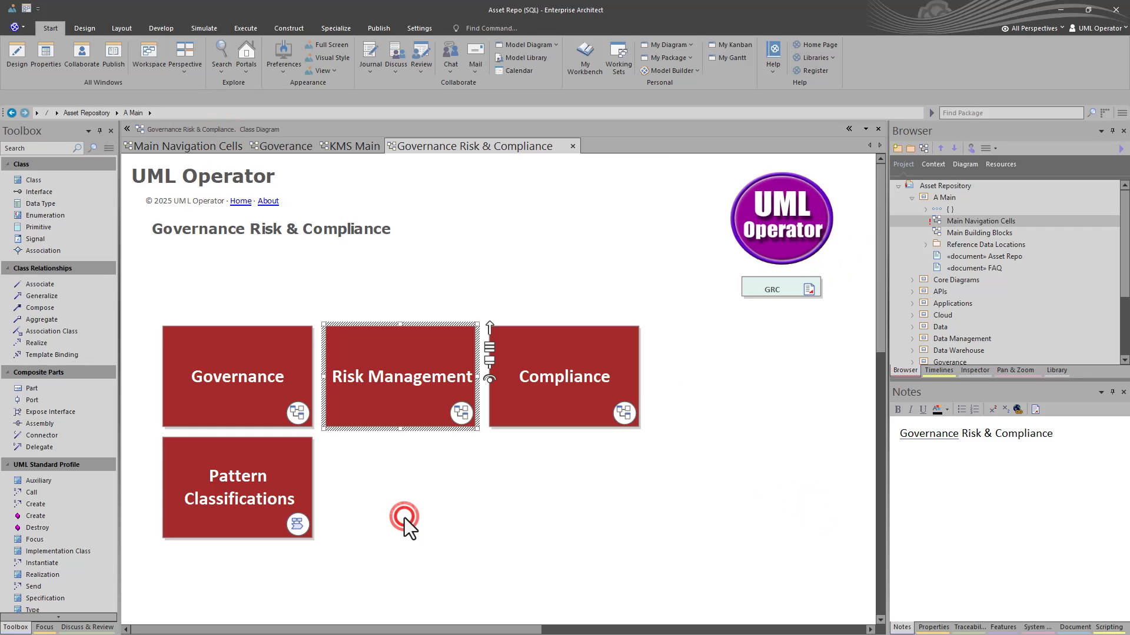
left_click(246, 389)
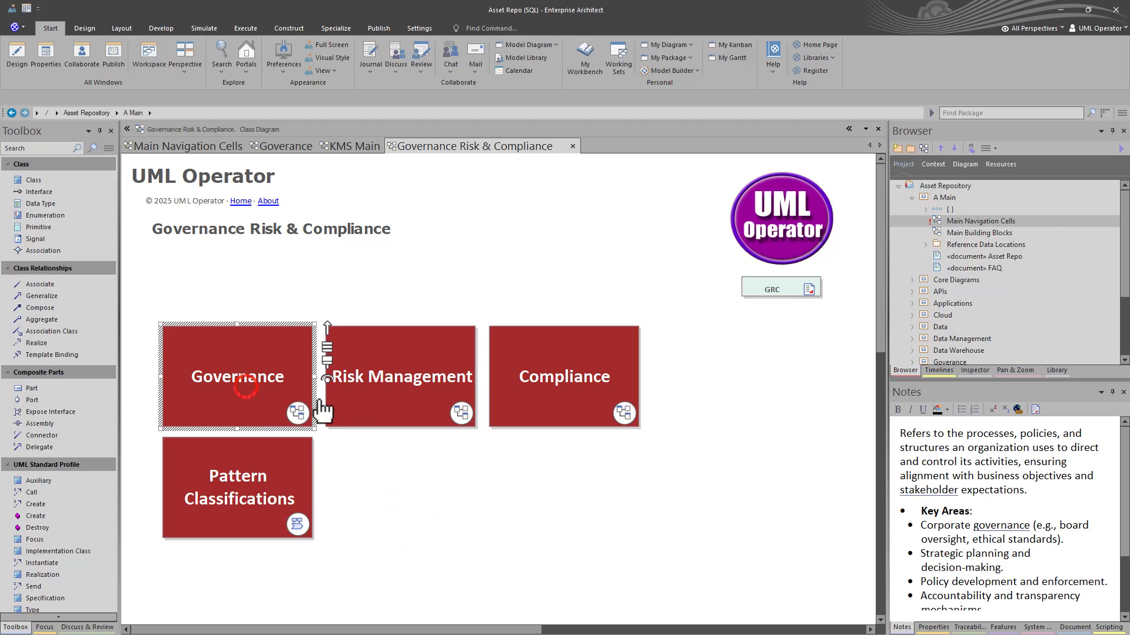
left_click(403, 418)
left_click(543, 403)
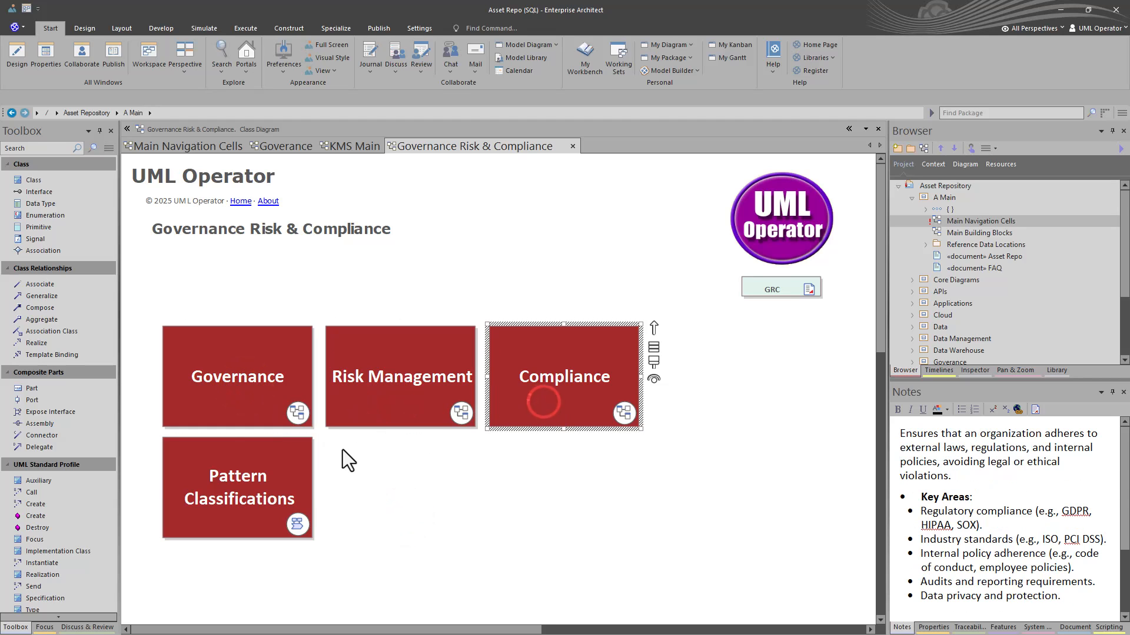
left_click(288, 475)
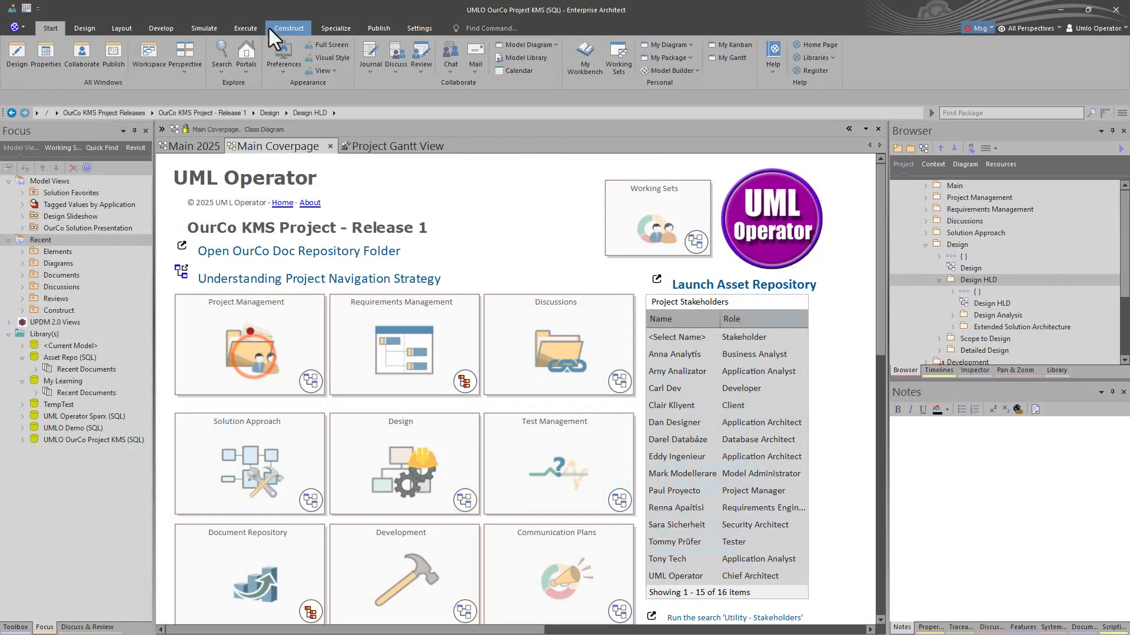
Step: Open the Project Gantt View and expand the collapsed resources to examine their assigned tasks and timelines
left_click(286, 29)
left_click(125, 58)
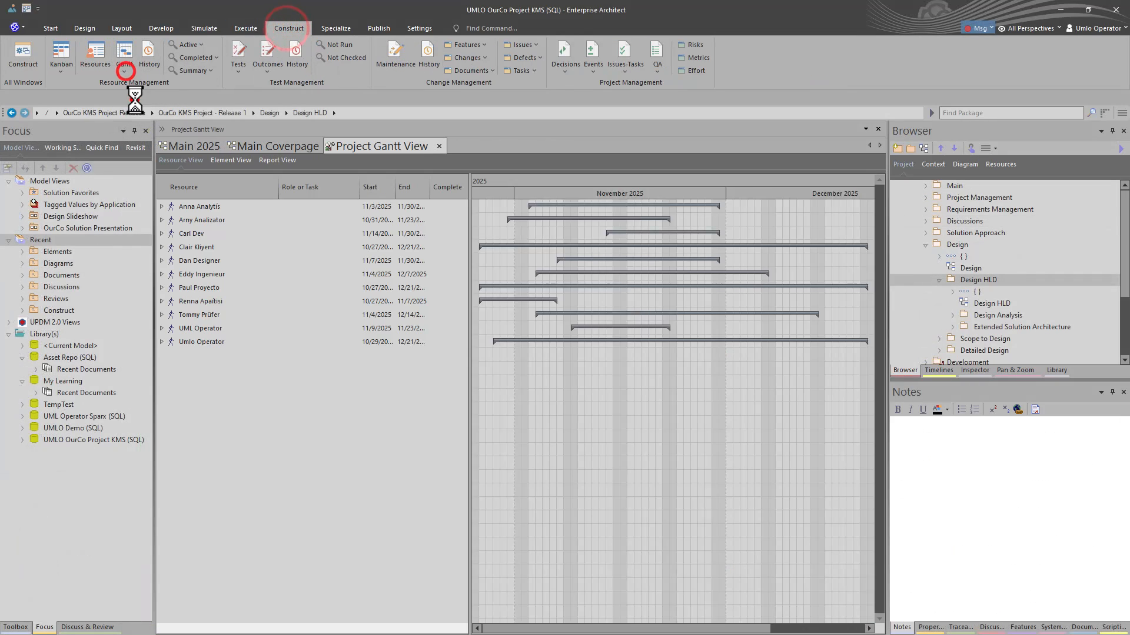
left_click(161, 342)
left_click(161, 315)
left_click(161, 288)
left_click(161, 274)
left_click(161, 260)
left_click(161, 247)
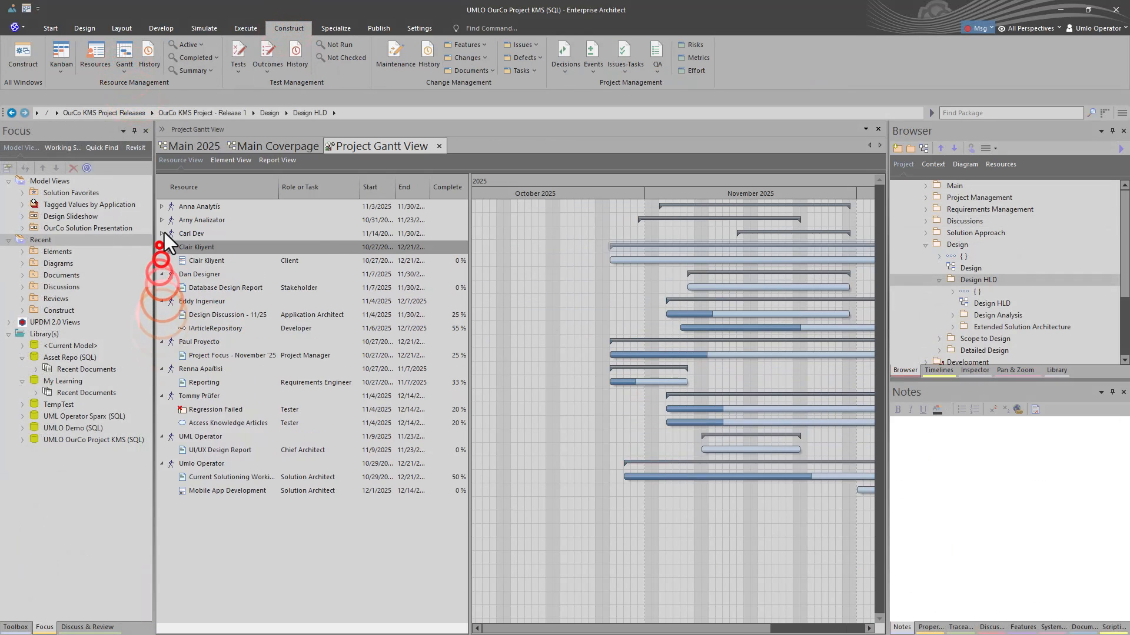
left_click(161, 234)
left_click(162, 220)
left_click(161, 207)
scroll(689, 530, "right", 2)
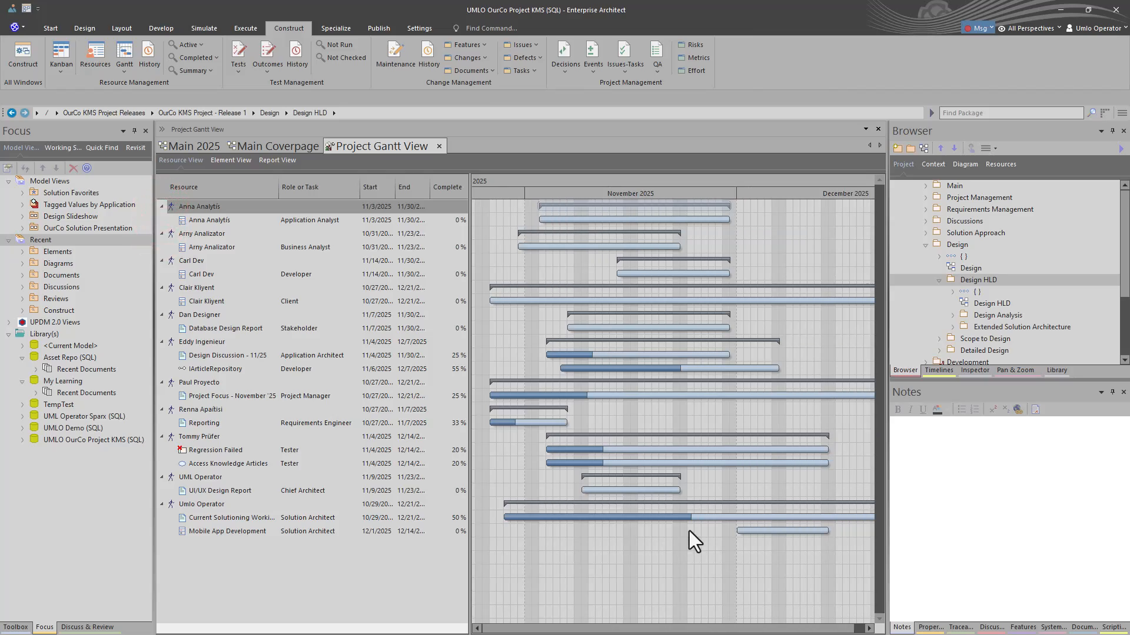
scroll(704, 526, "down", 2, "ctrl")
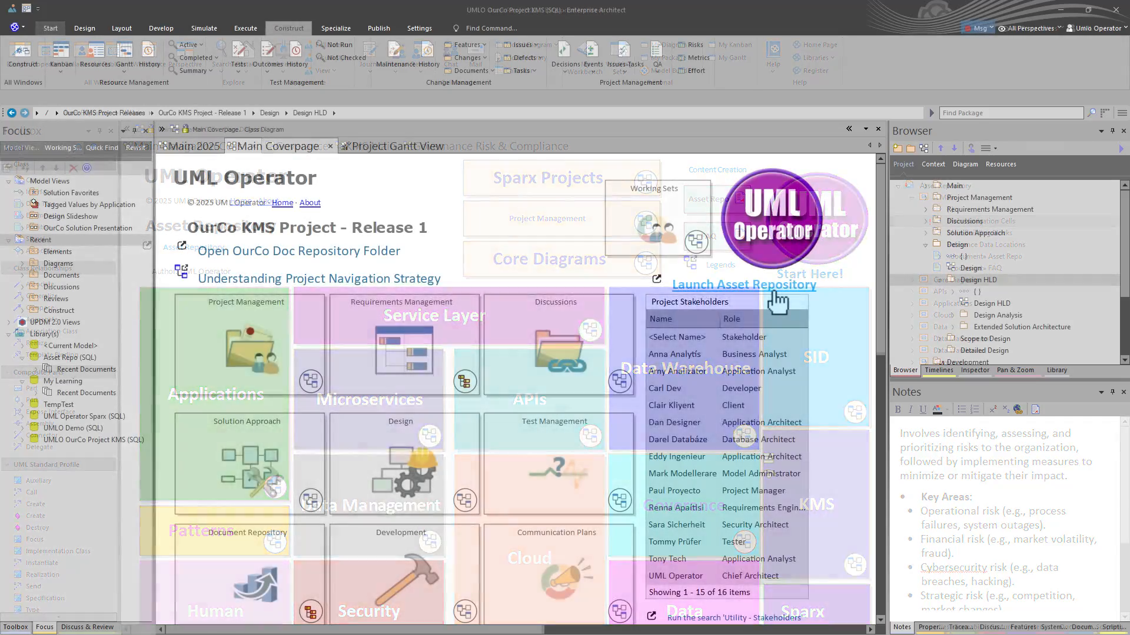
Step: Launch the Asset Repository from the project cover page and go through Goverance, Submissions and Intake to Reviews
double_click(775, 292)
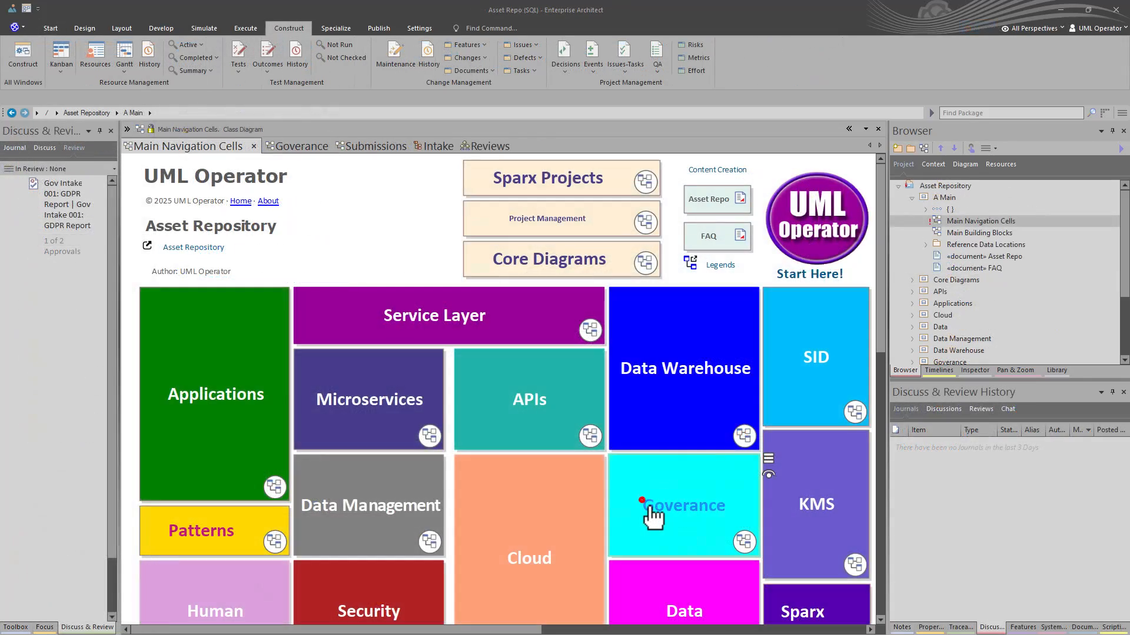
left_click(641, 501)
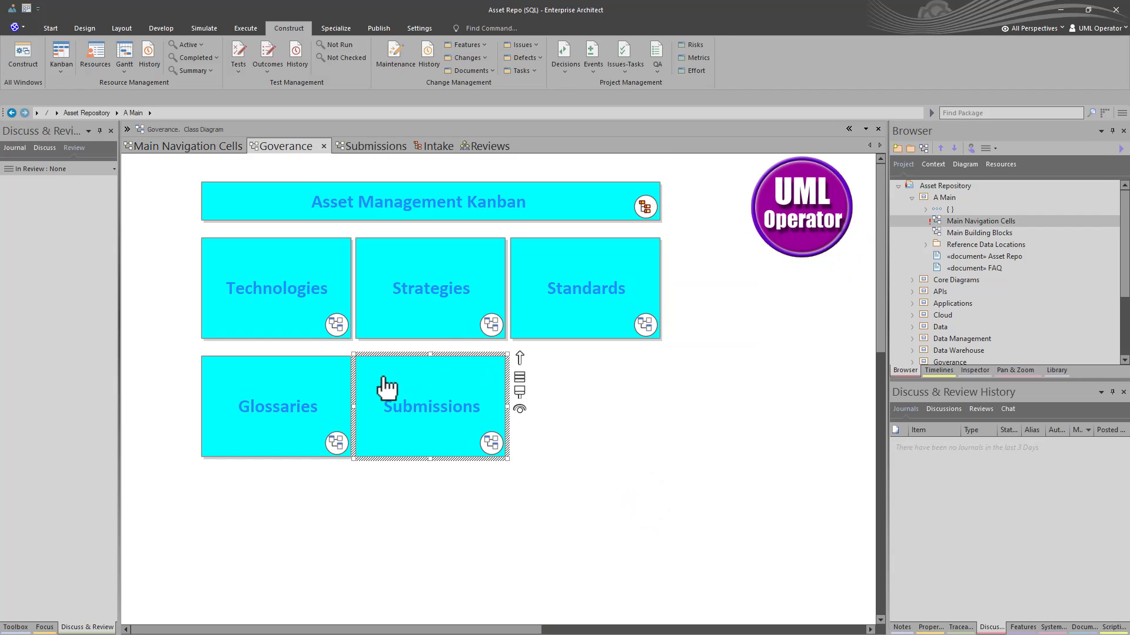
left_click(424, 392)
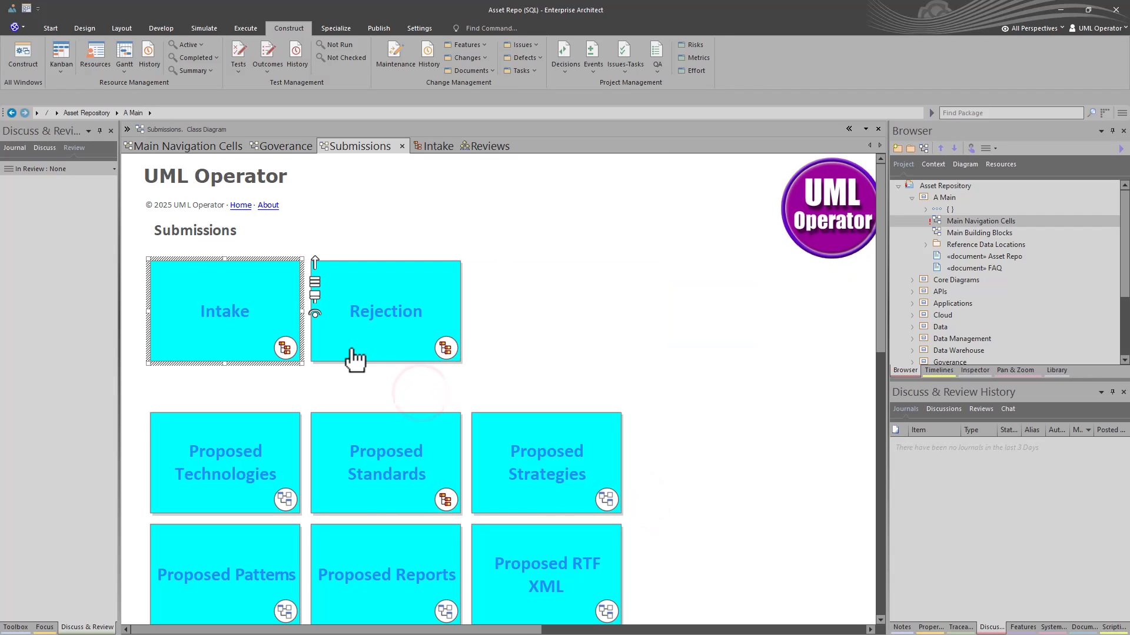
left_click(227, 316)
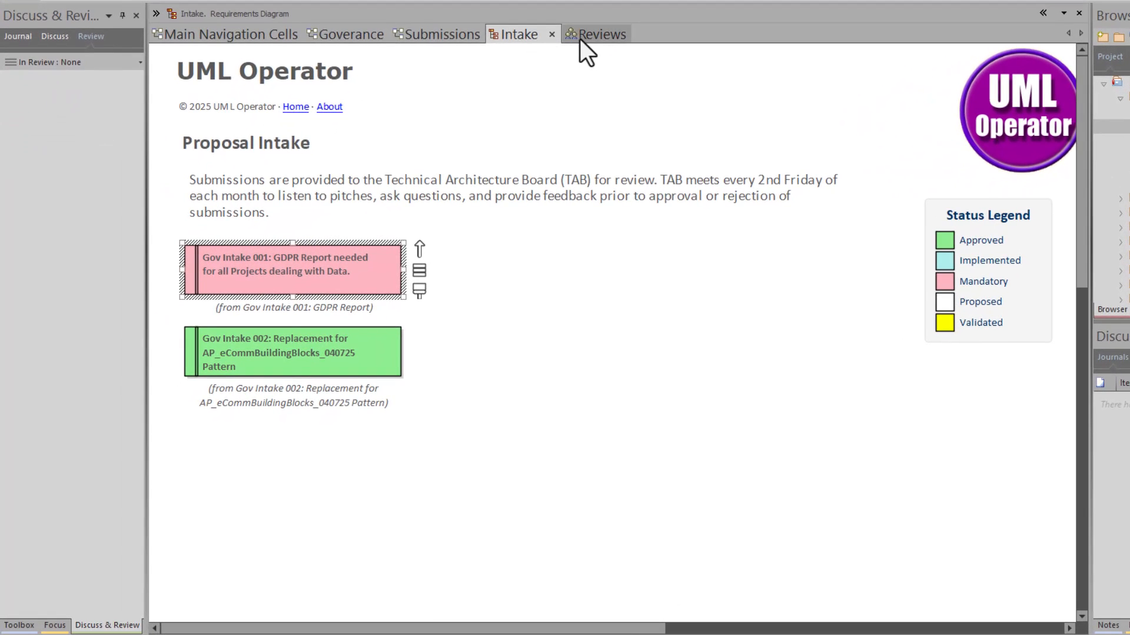
left_click(594, 37)
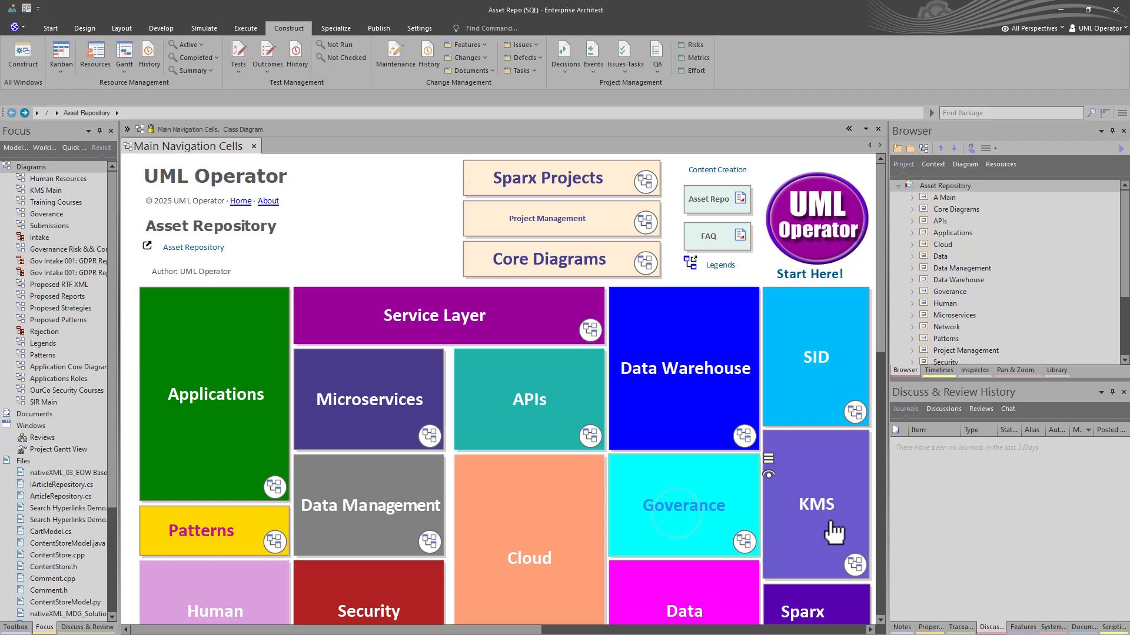
Step: Go from KMS through Human Resources to Training Courses and go over its Sparx, M&P, Product and Security course cells
left_click(826, 520)
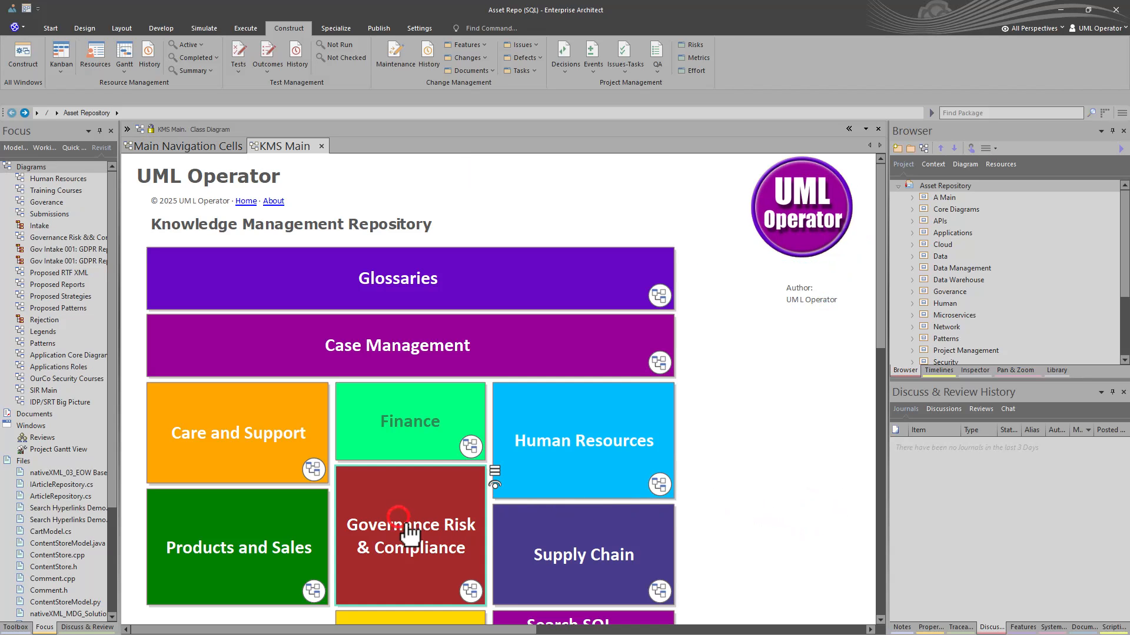
left_click(540, 476)
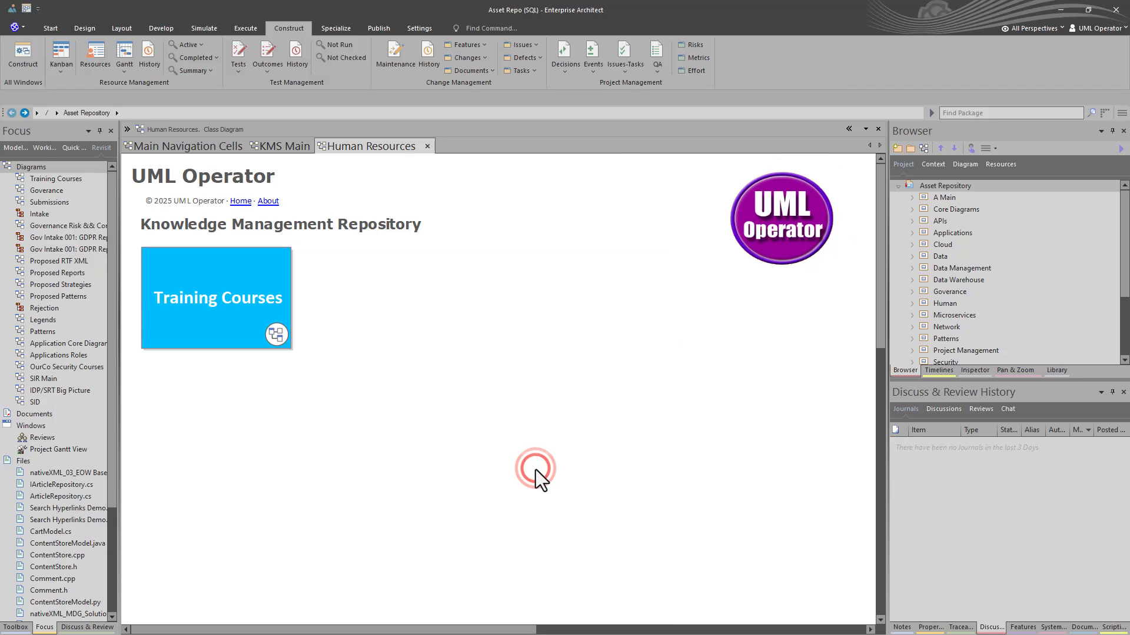
left_click(219, 321)
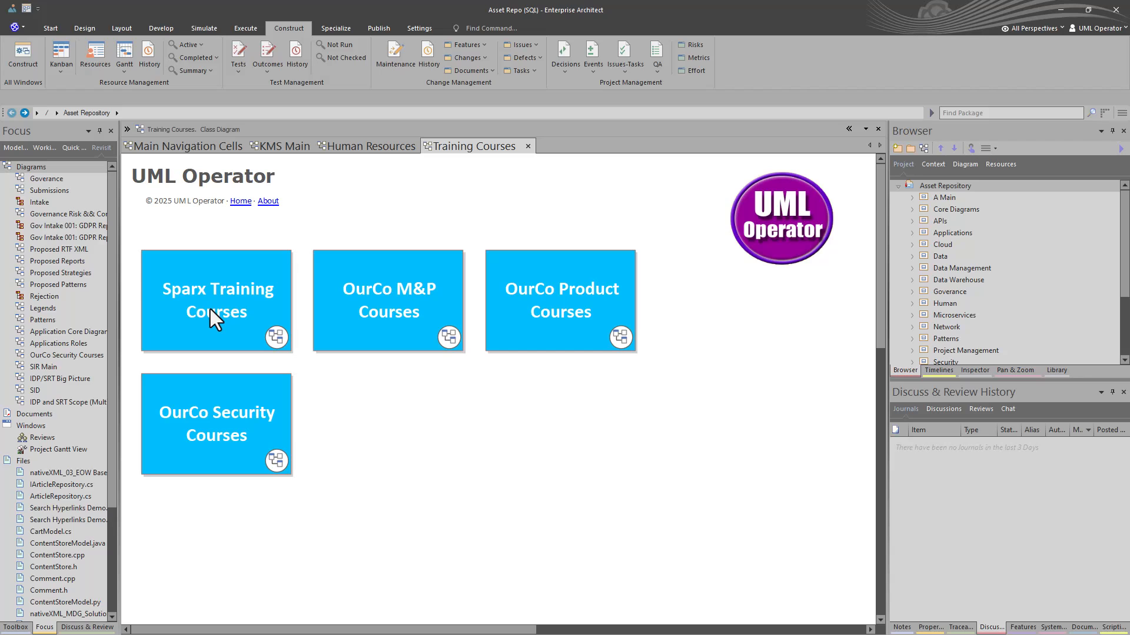
left_click(210, 310)
left_click(383, 305)
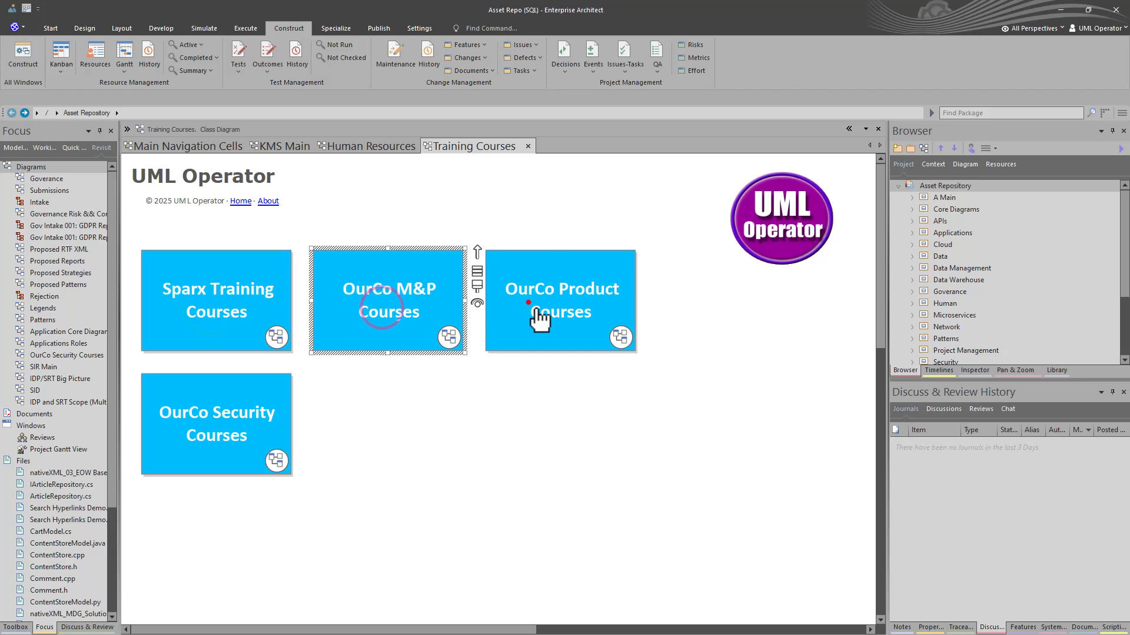
left_click(531, 304)
left_click(229, 411)
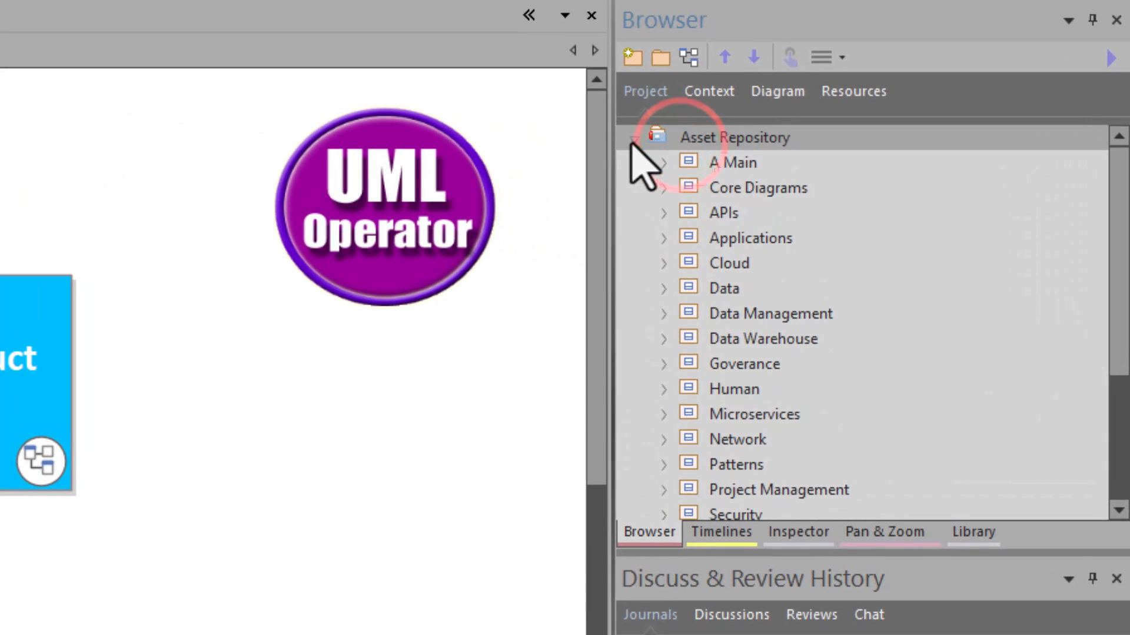
Step: Collapse the Asset Repository in the project tree, browse the KM Repository's packages from Search SQL Inventory to Care and Support, and expand SID
left_click(898, 185)
left_click(636, 163)
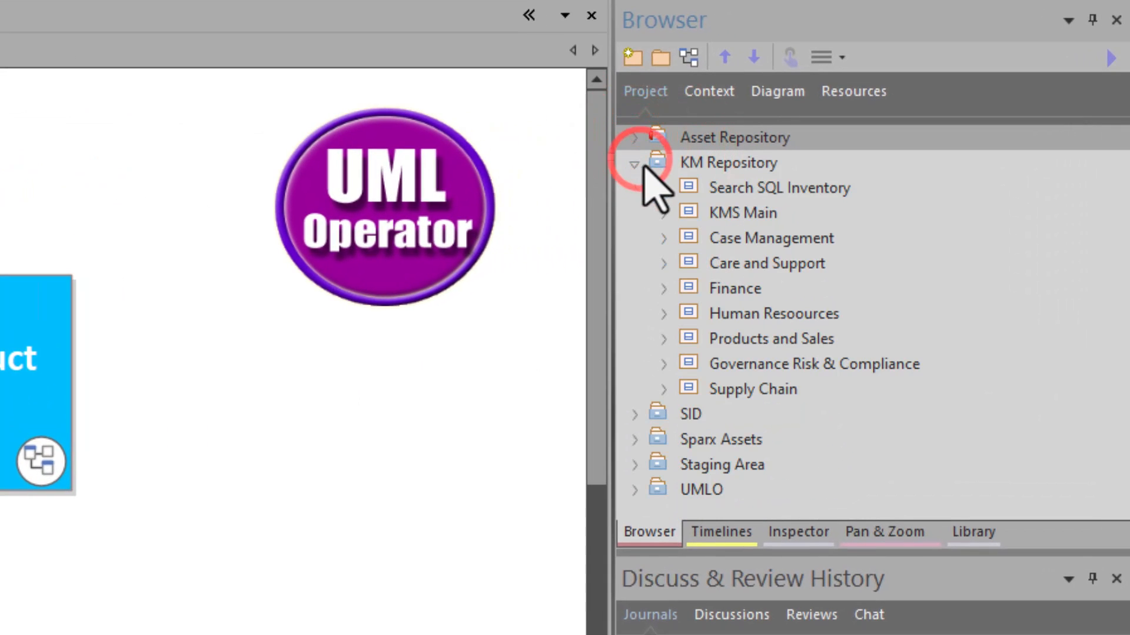
left_click(721, 187)
left_click(729, 213)
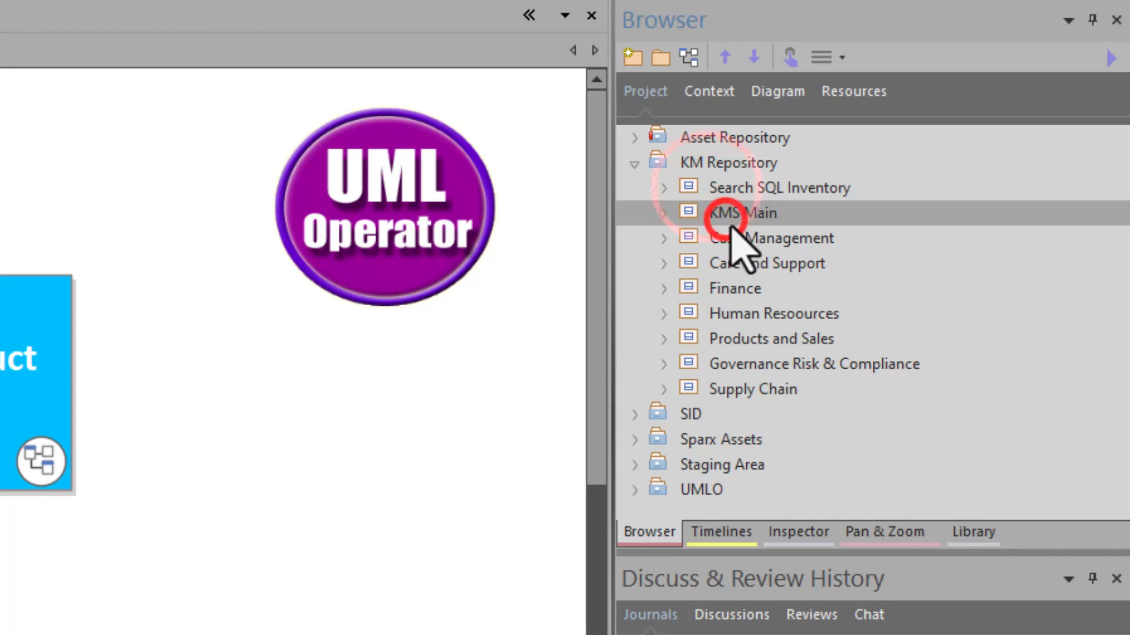
left_click(736, 238)
left_click(729, 263)
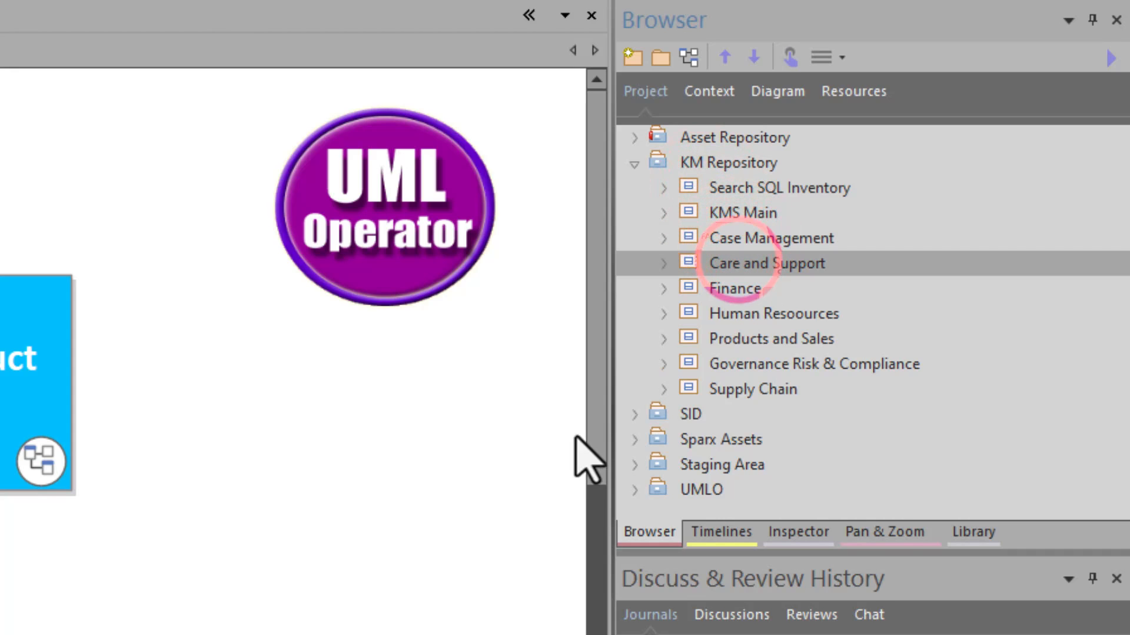
left_click(635, 414)
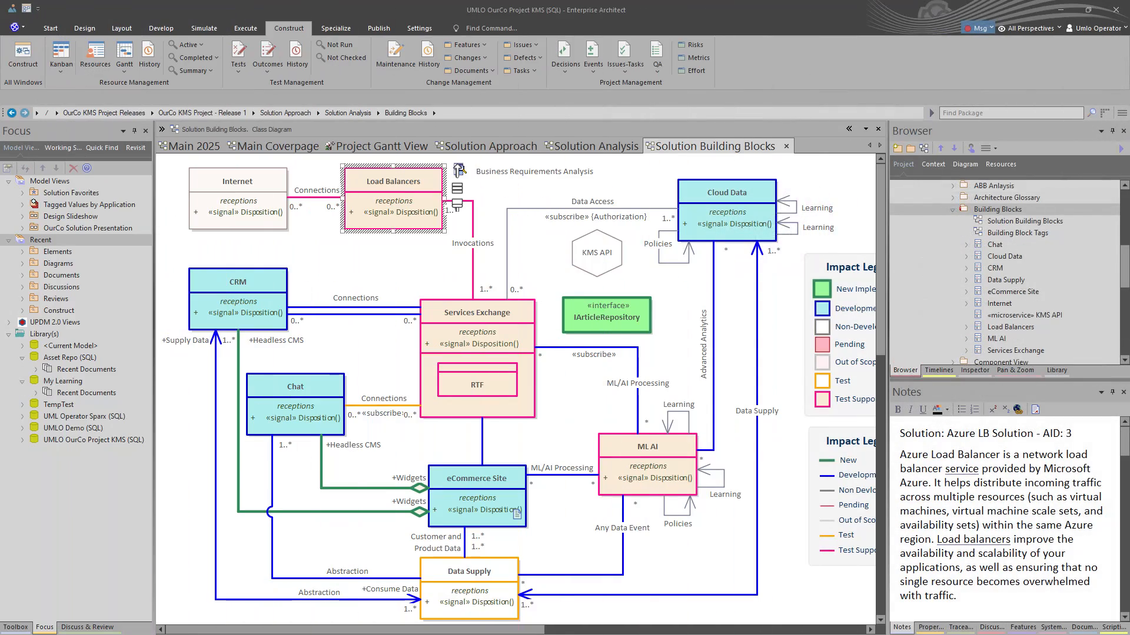
Step: Compare the Building Blocks package in the OurCo KMS project with its baseline version 0.04
left_click(1003, 211)
key("ctrl+alt+b")
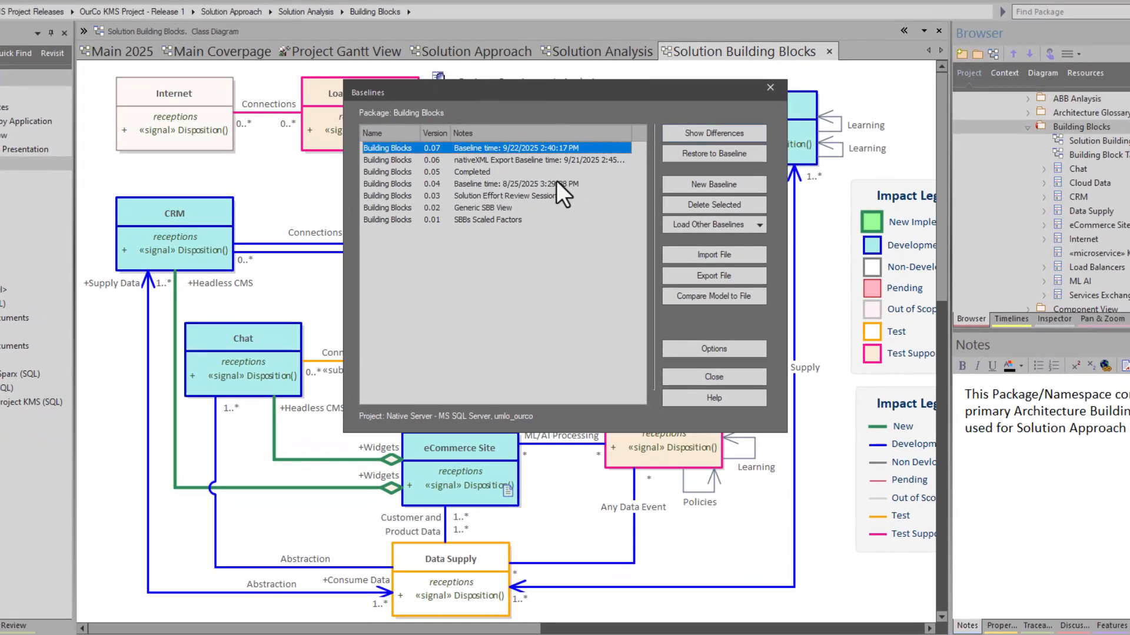
left_click(556, 212)
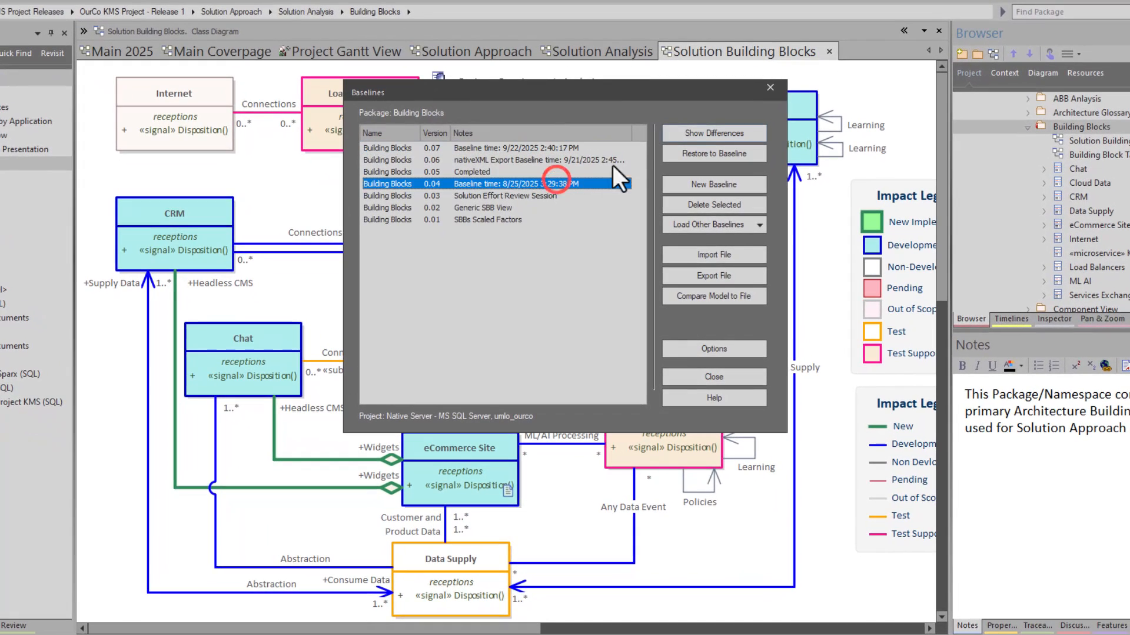
left_click(691, 131)
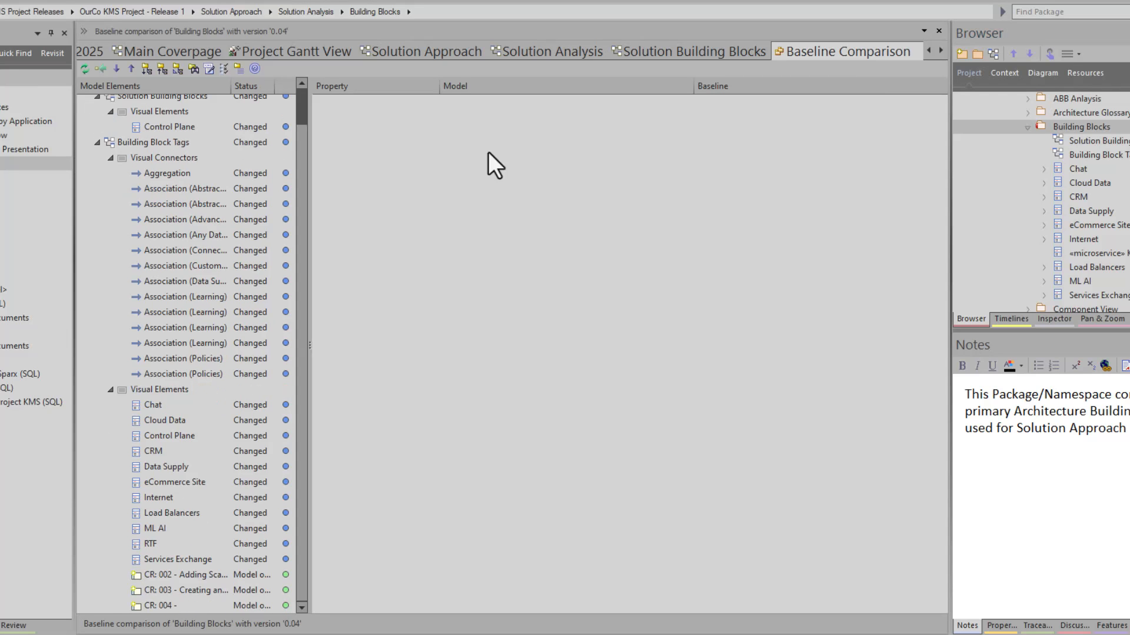
Step: Examine the notes difference of the changed Load Balancers element between the model and the baseline
scroll(195, 144, "up", 1)
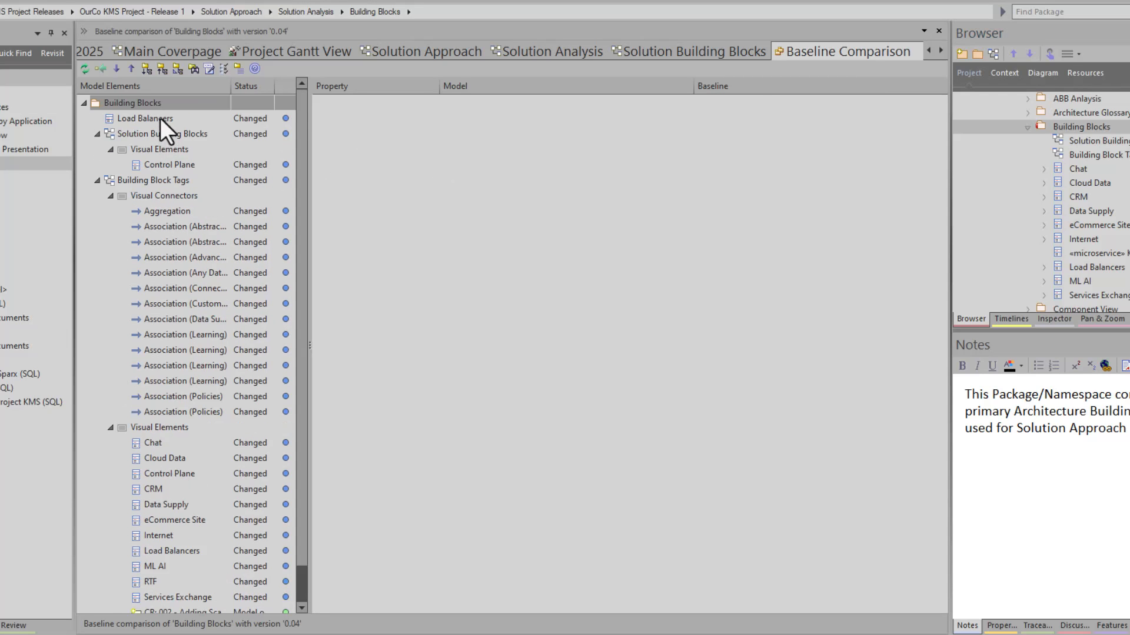
left_click(160, 117)
double_click(488, 156)
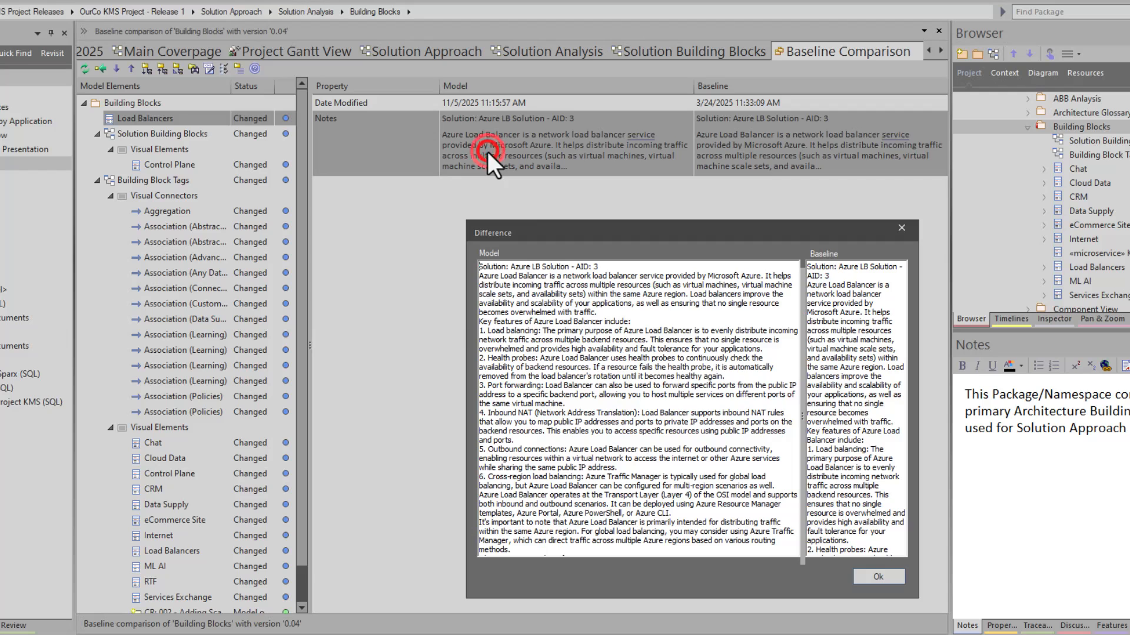
scroll(643, 376, "down", 10)
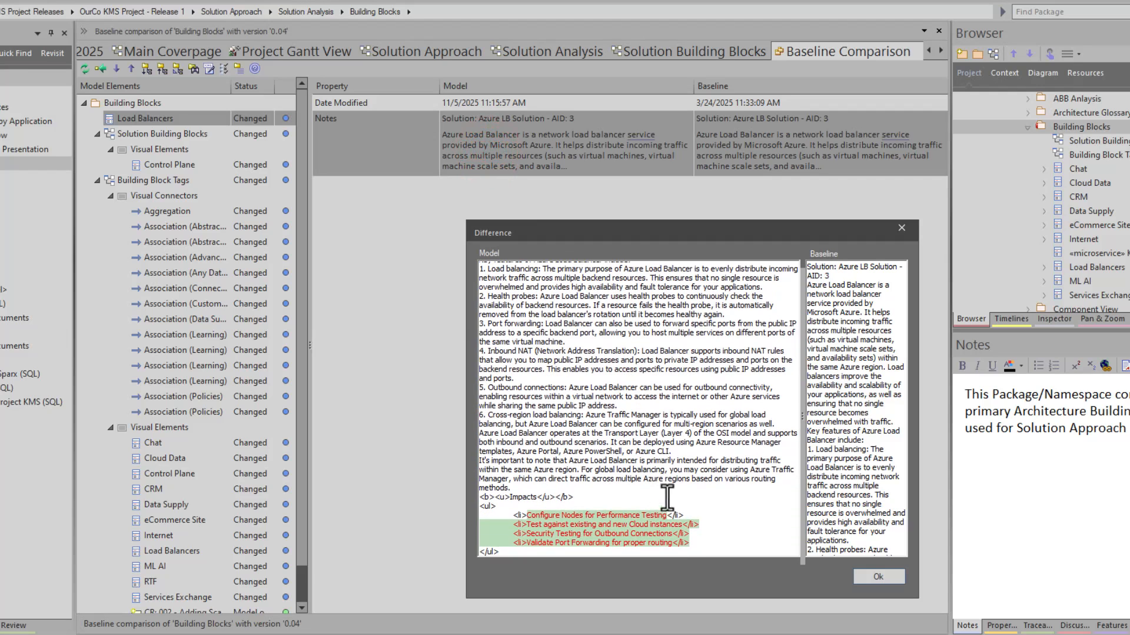
left_click(878, 577)
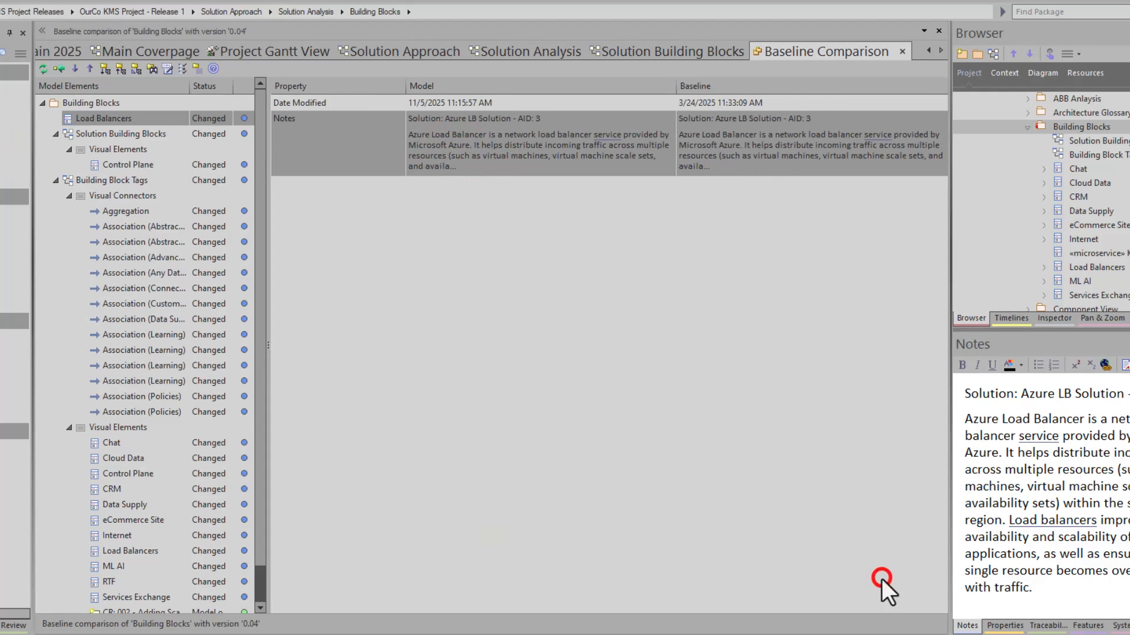
Step: Bring up the Building Blocks baselines list again, look at versions 0.05 and 0.03, and close it
left_click(198, 68)
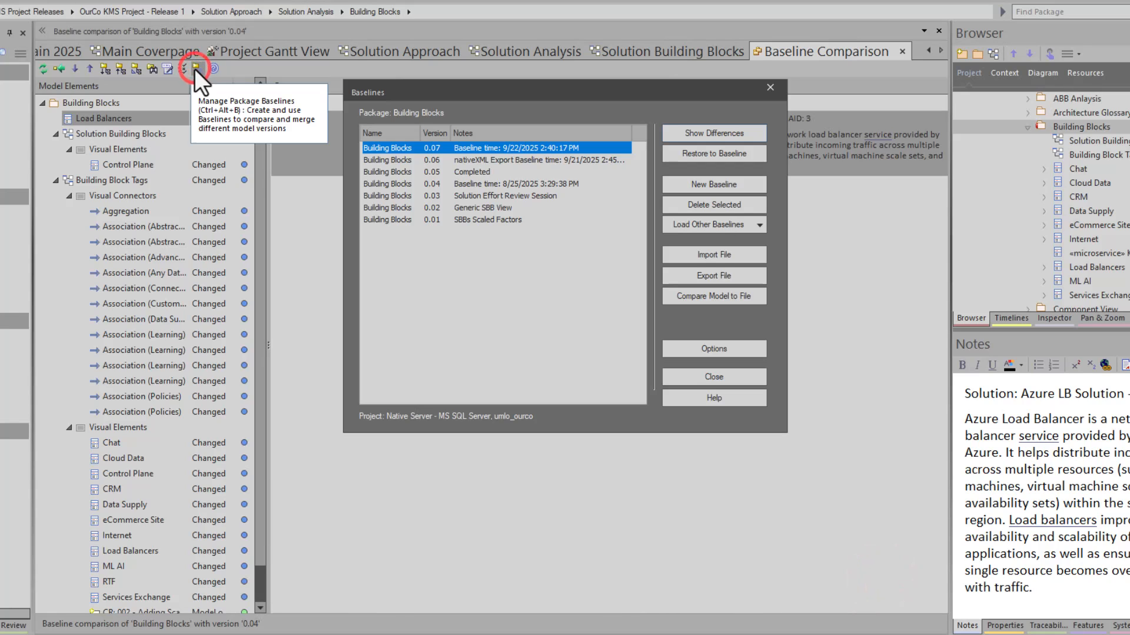
left_click(433, 171)
left_click(436, 195)
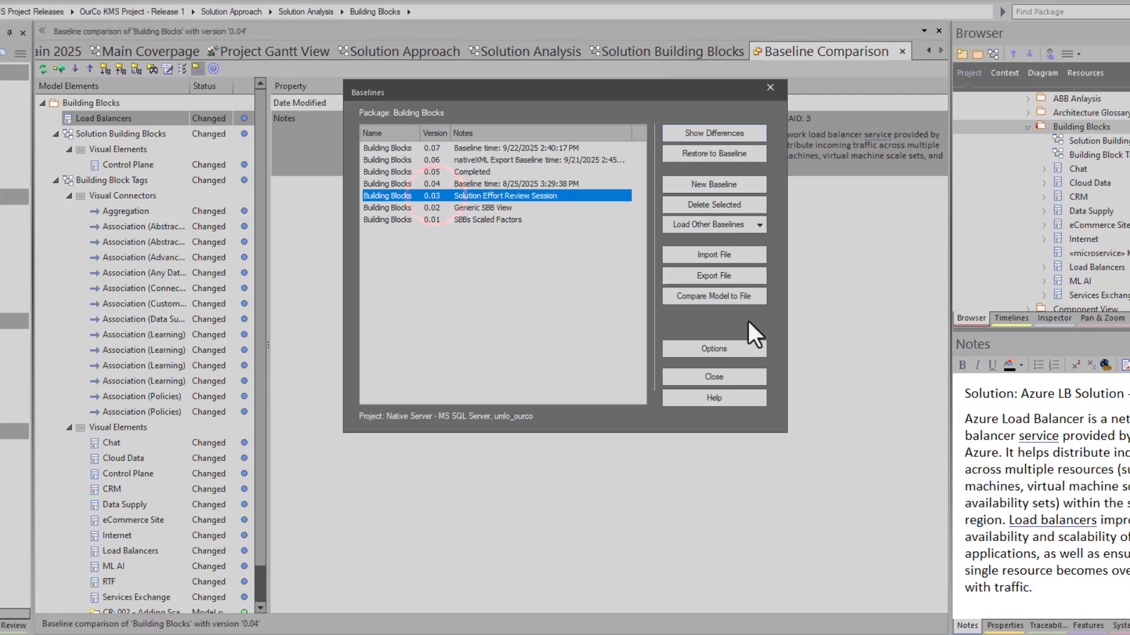
left_click(748, 377)
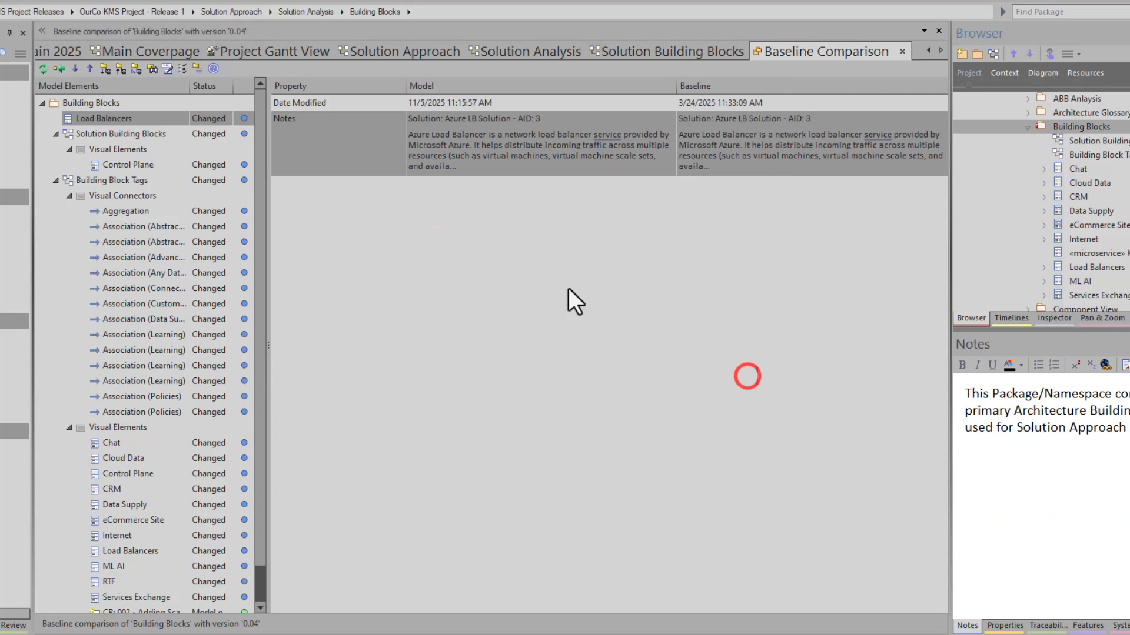
Step: Return to the Solution Building Blocks diagram and check the version in the Load Balancers properties without changing it
left_click(650, 51)
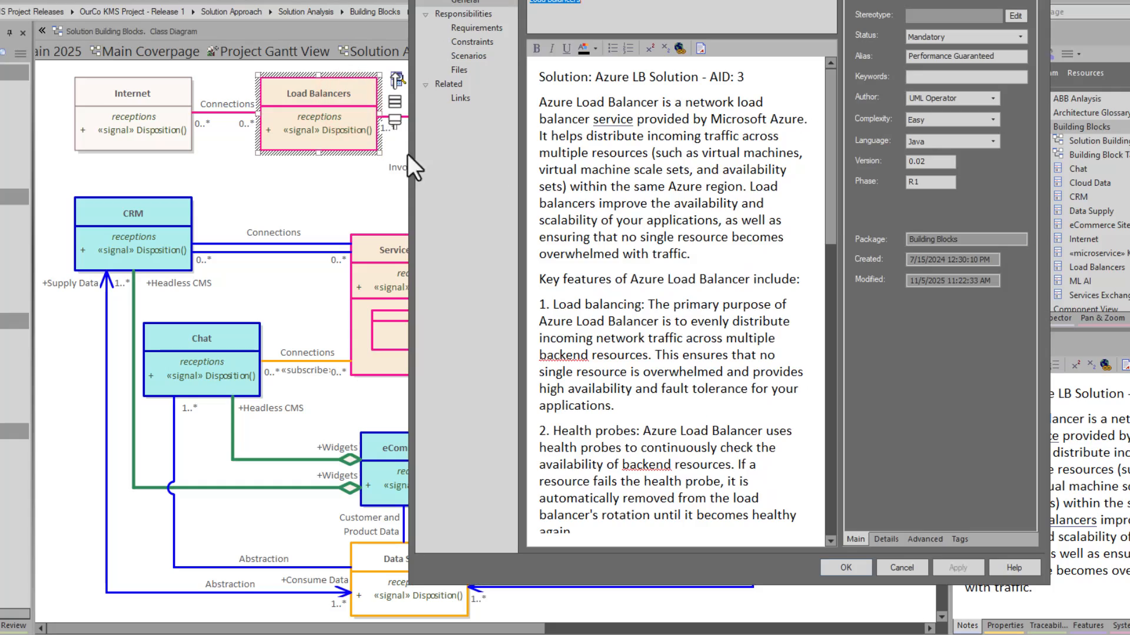
double_click(344, 99)
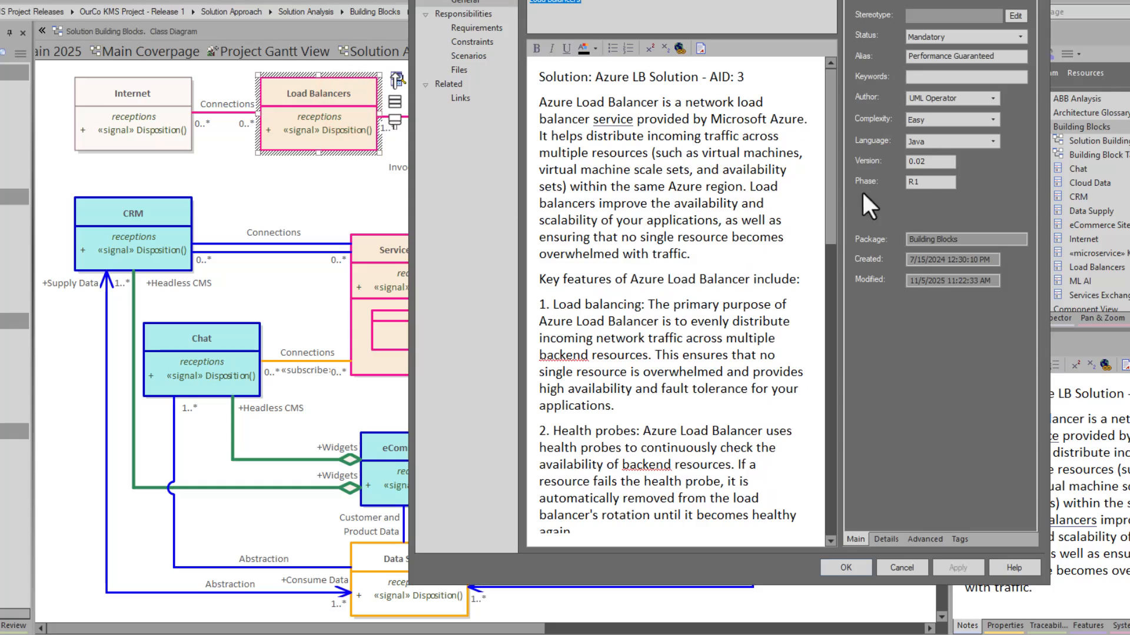
double_click(939, 162)
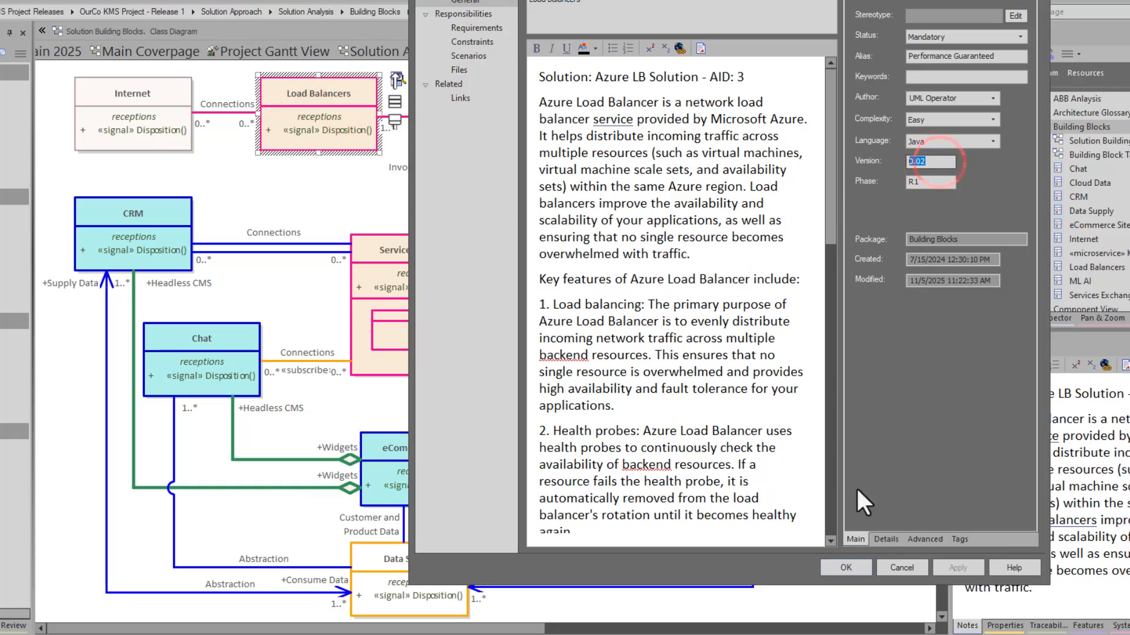
left_click(915, 569)
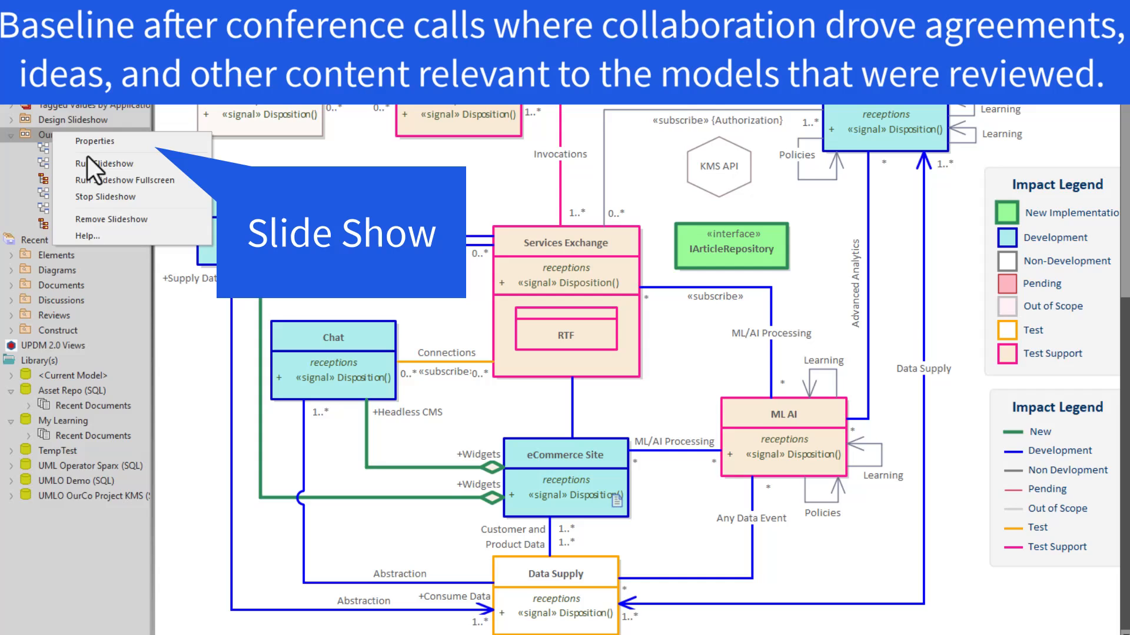
Step: Run the OurCo Solution Presentation slideshow
left_click(87, 156)
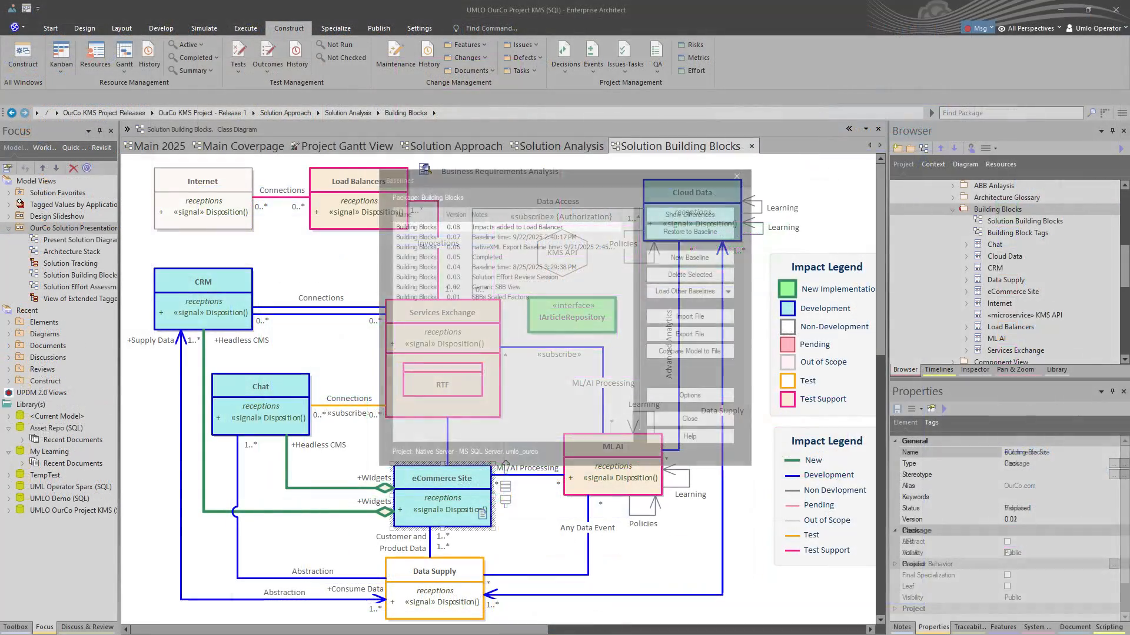
Step: Restore the Building Blocks package to baseline version 0.07, accepting the loss of newer information
key("ctrl+alt+b")
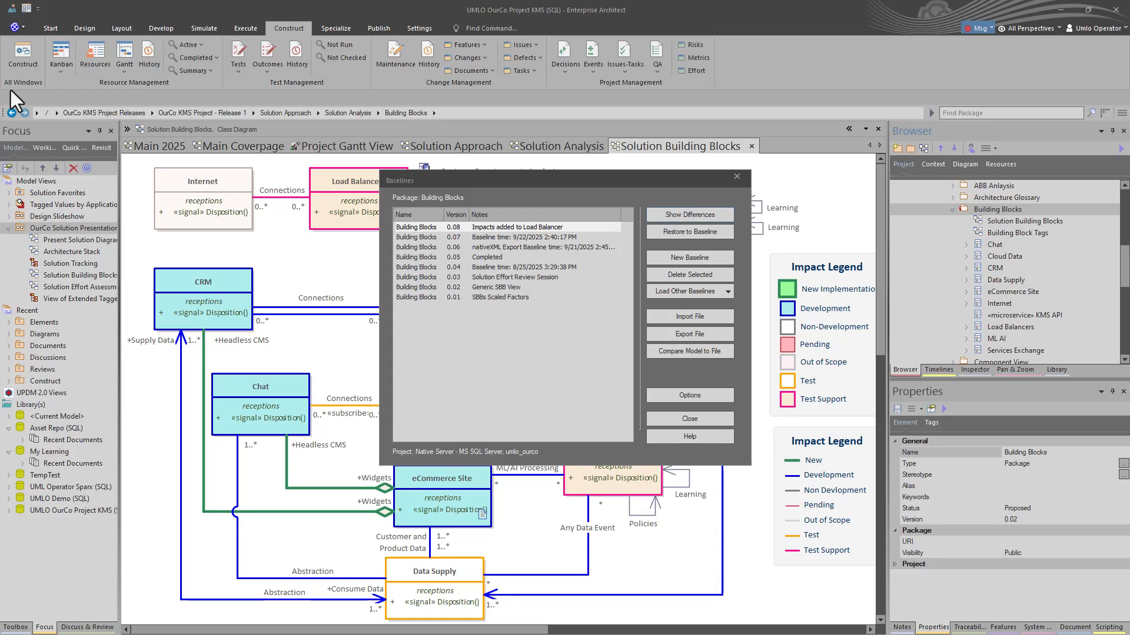
left_click(546, 238)
left_click(670, 228)
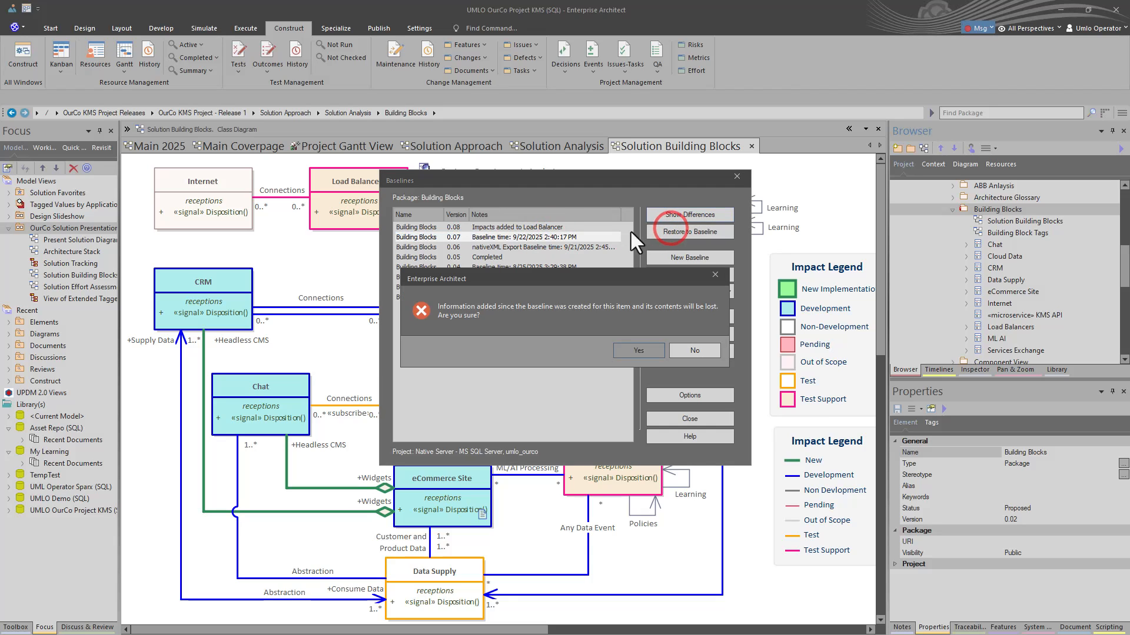
left_click(631, 345)
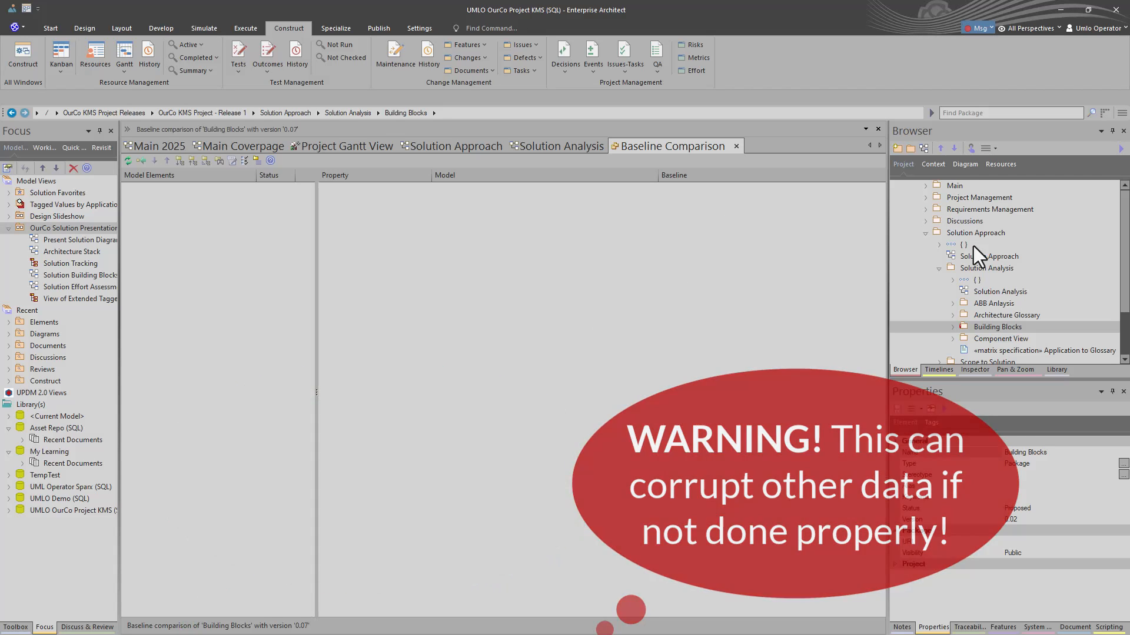
Step: Open the Solution Analysis diagram from the project tree and follow its Building Blocks cell
left_click(982, 293)
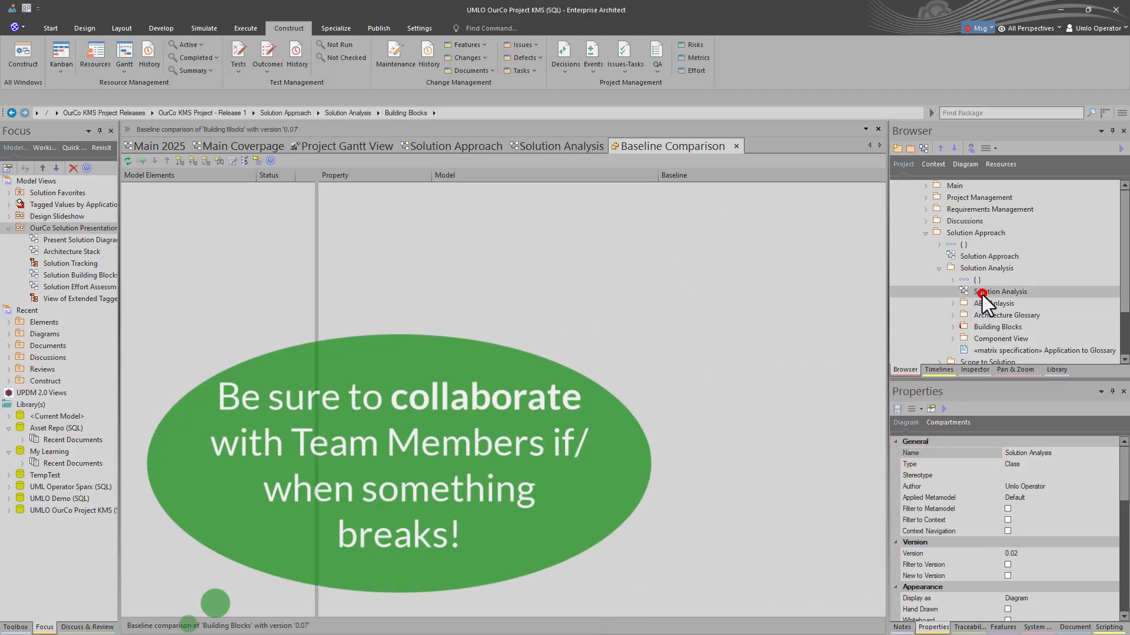
double_click(982, 294)
left_click(272, 303)
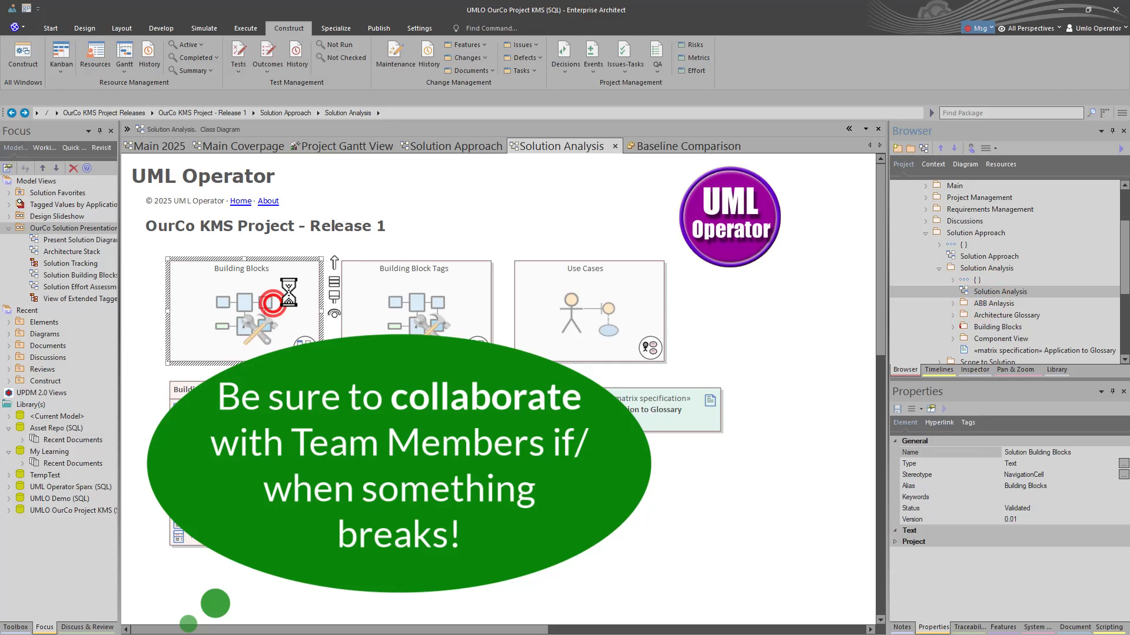
Step: Check the version and read through the notes in the Load Balancers properties, leaving them unchanged
left_click(336, 217)
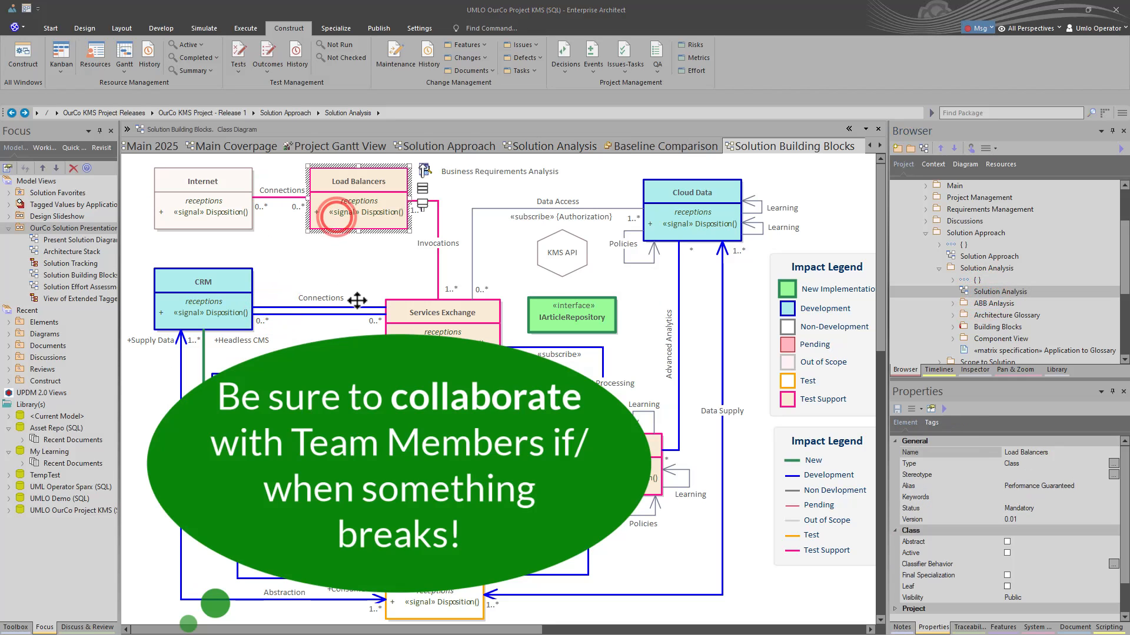
double_click(336, 218)
scroll(781, 258, "down", 2)
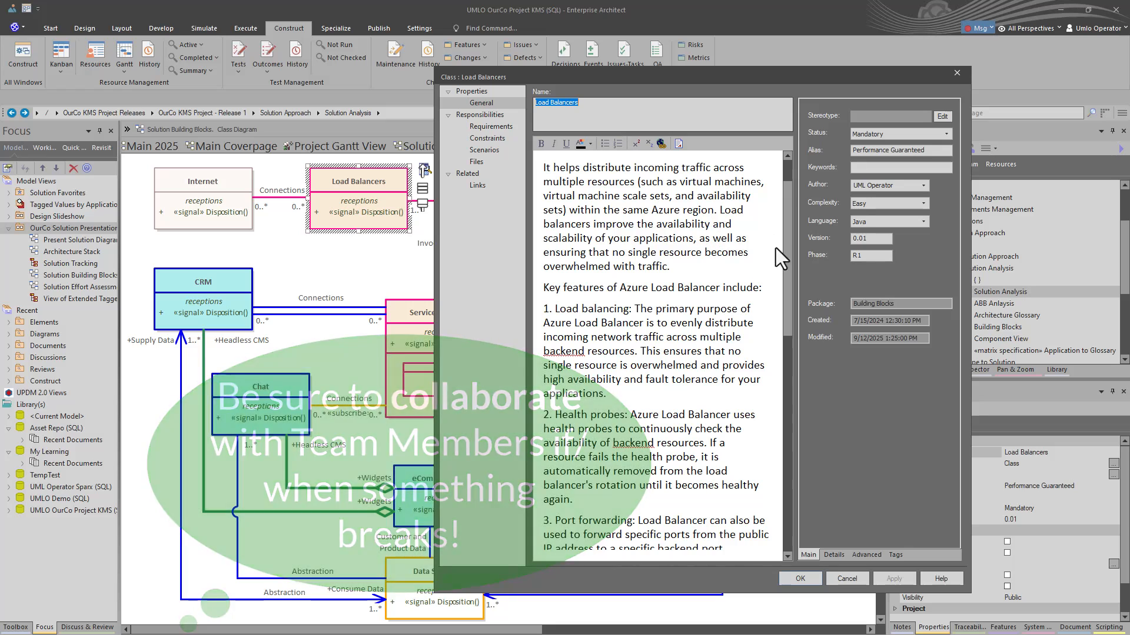
left_click(872, 239)
scroll(600, 393, "down", 2)
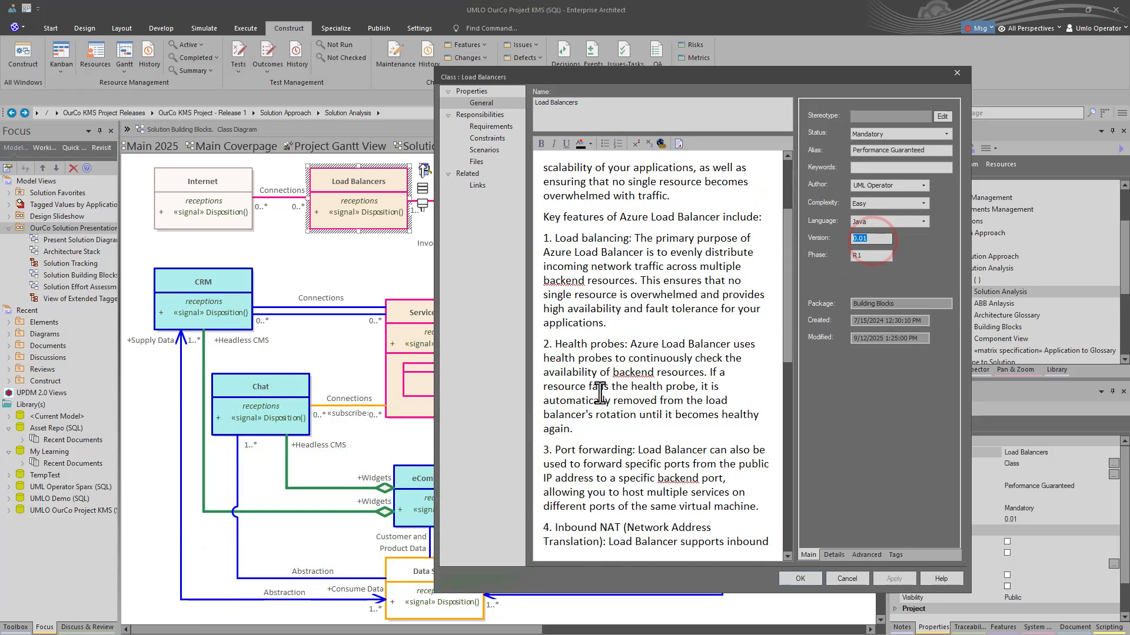
scroll(600, 393, "down", 2)
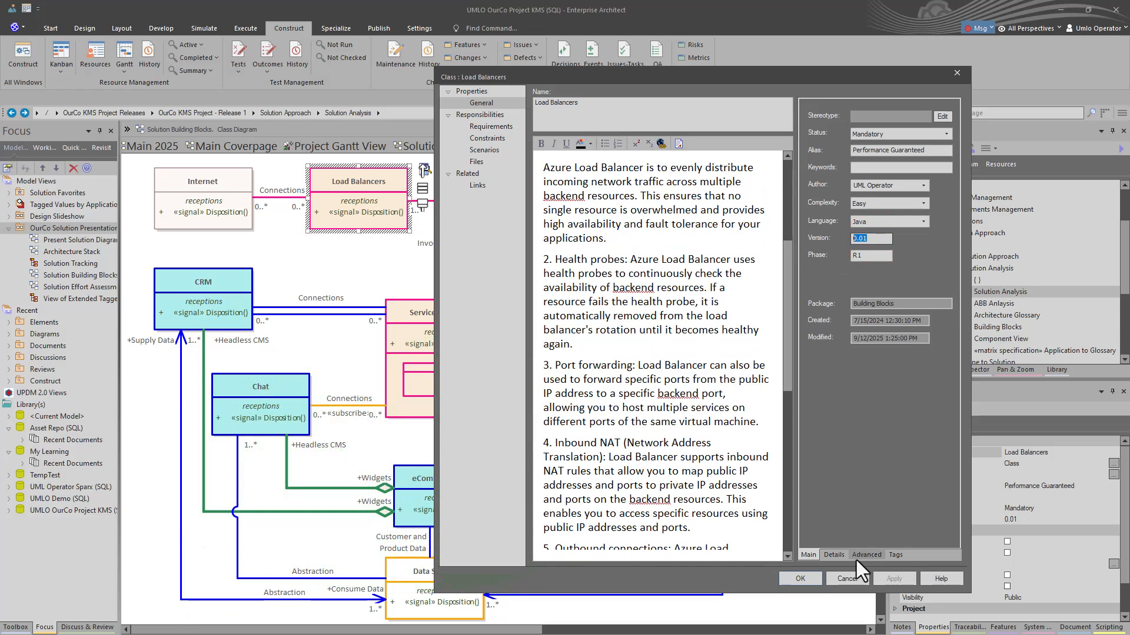
left_click(849, 576)
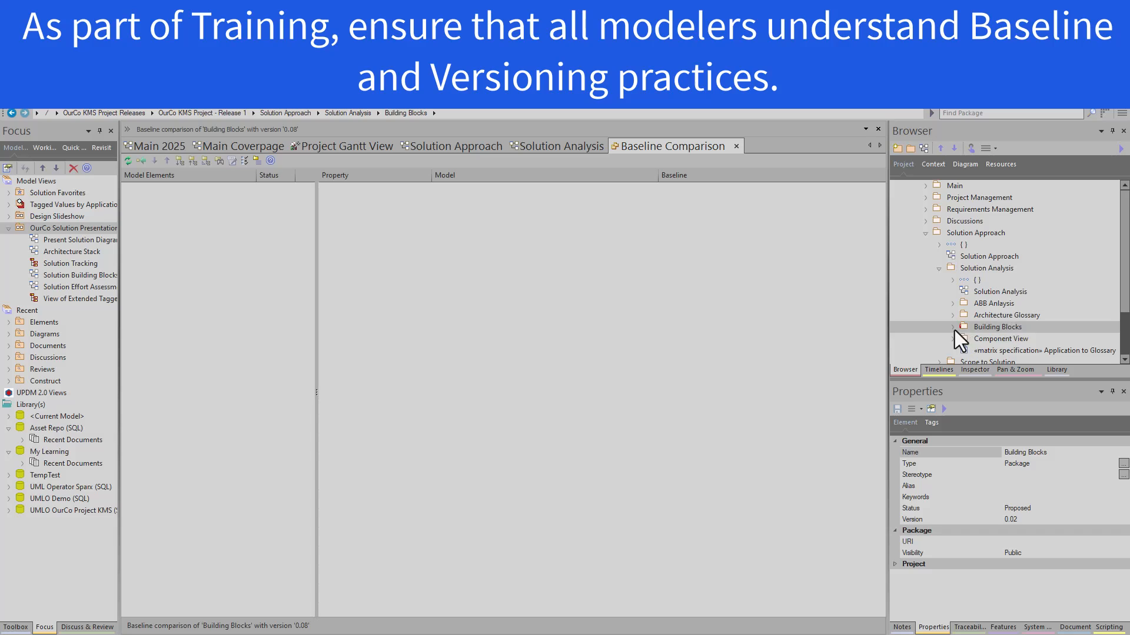
Step: Open the Solution Building Blocks diagram and check the notes and version in the Load Balancers element's properties
left_click(953, 327)
double_click(1008, 224)
double_click(362, 193)
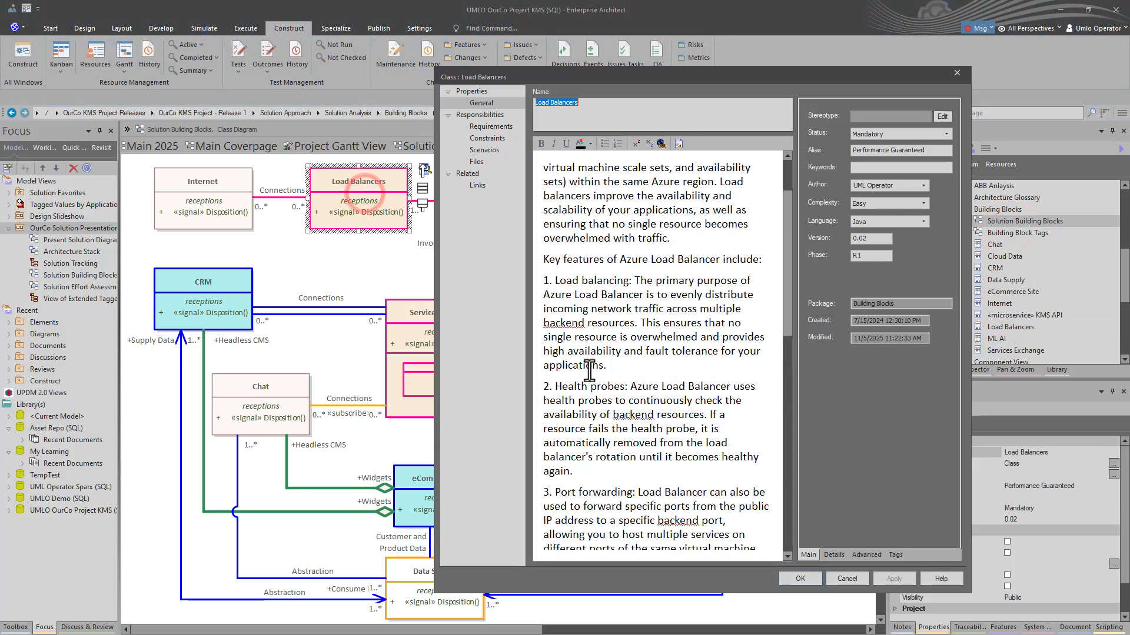
scroll(589, 371, "down", 3)
left_click_drag(787, 327, 786, 476)
left_click_drag(559, 428, 655, 528)
left_click_drag(879, 240, 819, 240)
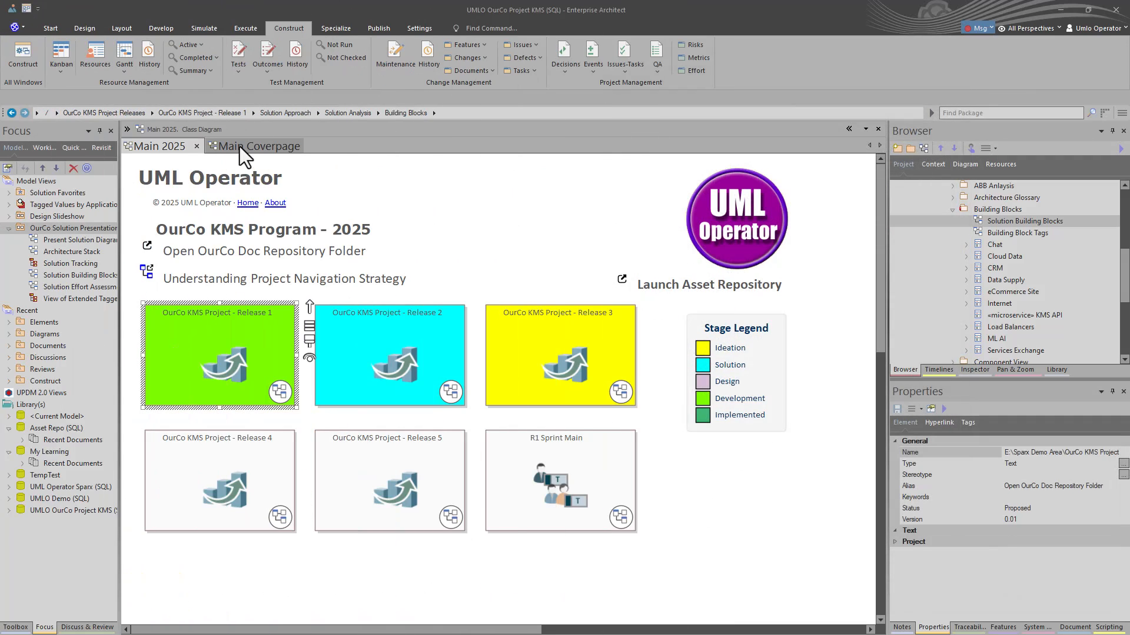
Step: Go to the Main Coverpage diagram, open the linked OurCo doc repository folder, and close it after viewing
left_click(239, 146)
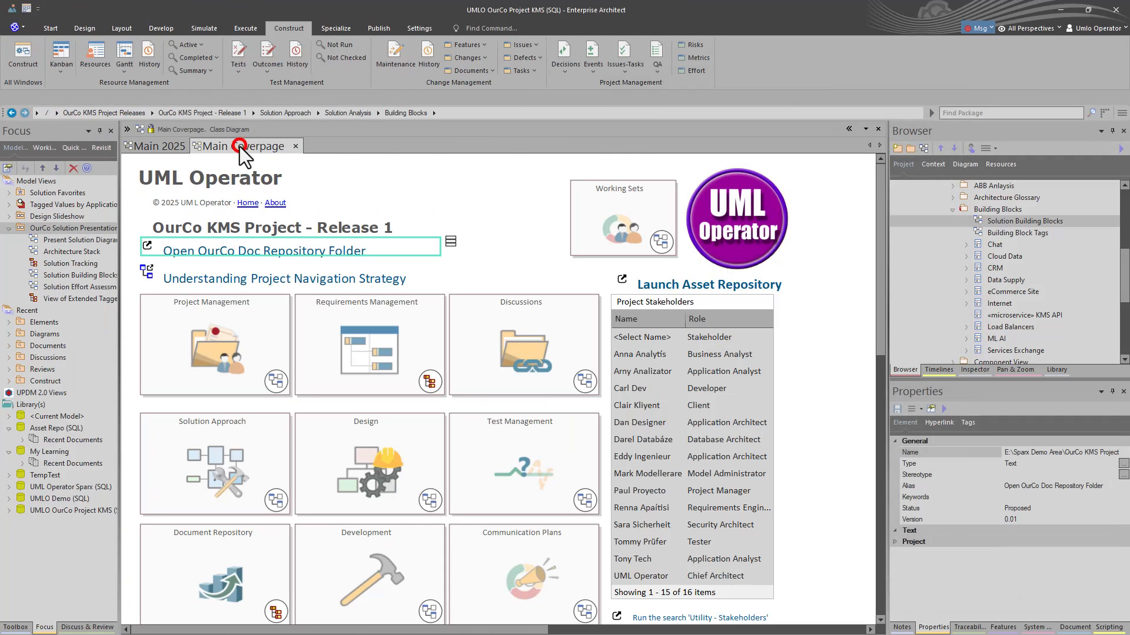
left_click(258, 252)
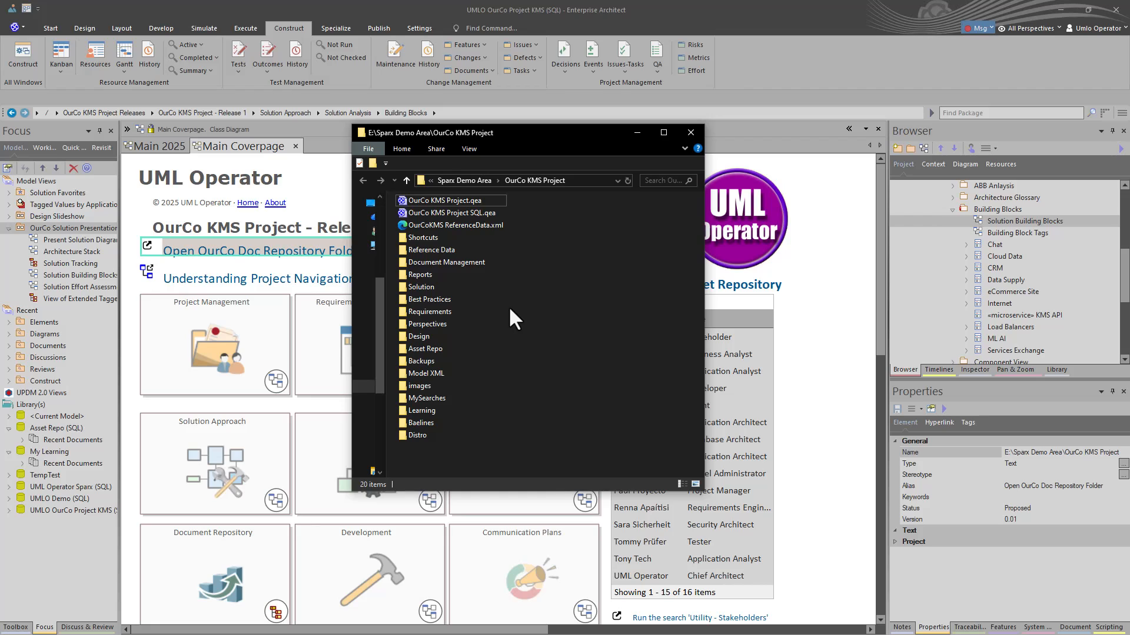
key("alt+F4")
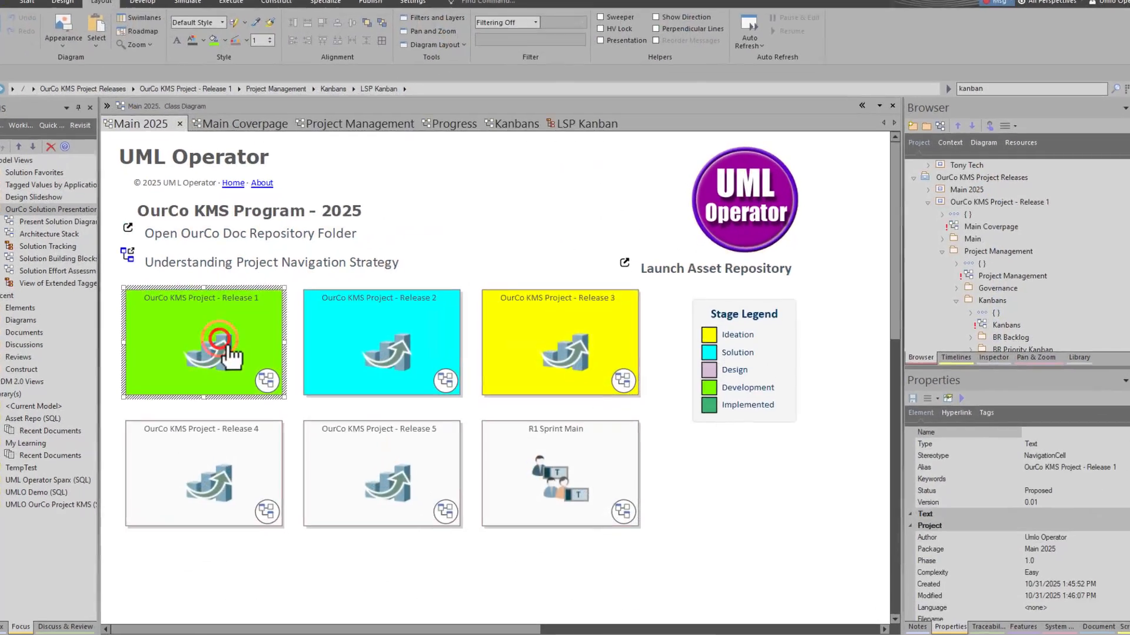
Step: Navigate from the Main 2025 page through Release 1, Project Management and Progress to the Kanbans page
left_click(203, 344)
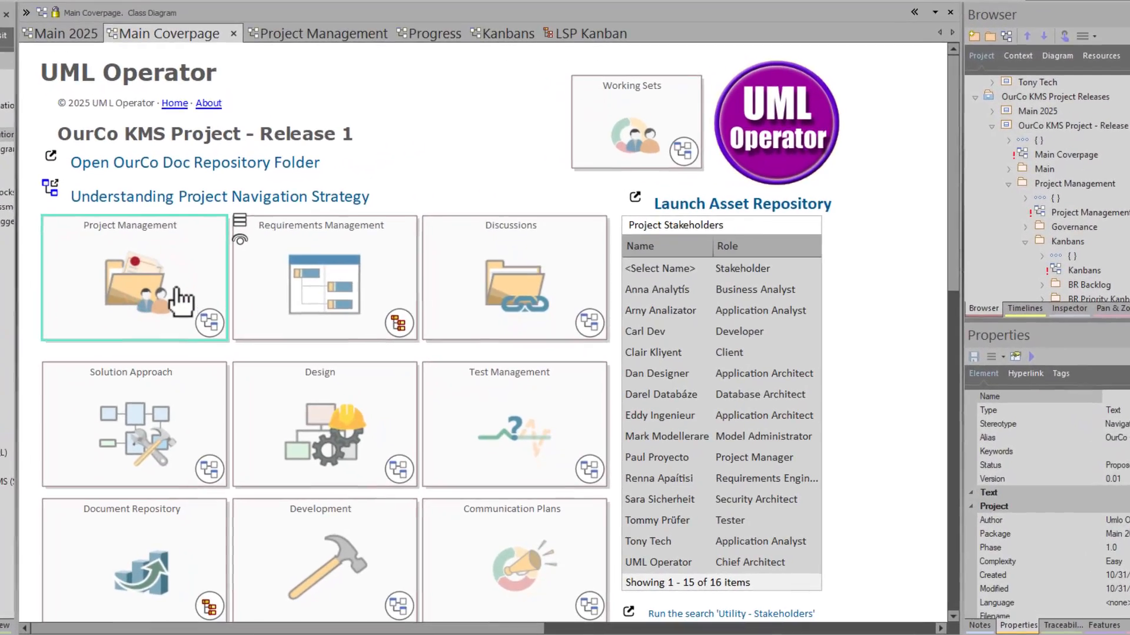
left_click(197, 310)
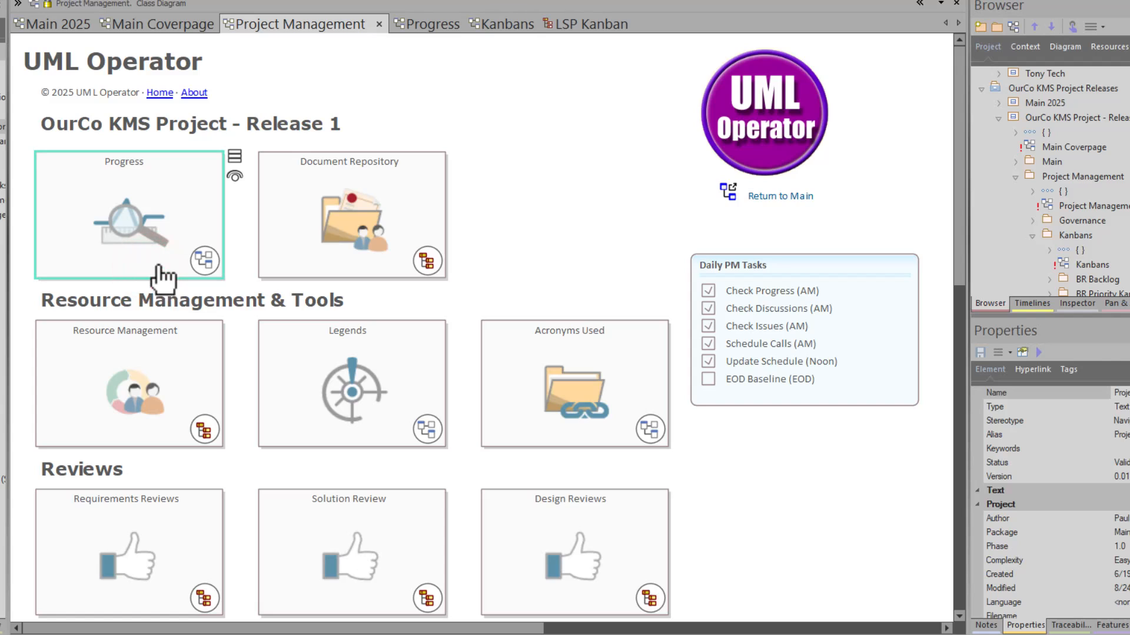
left_click(140, 203)
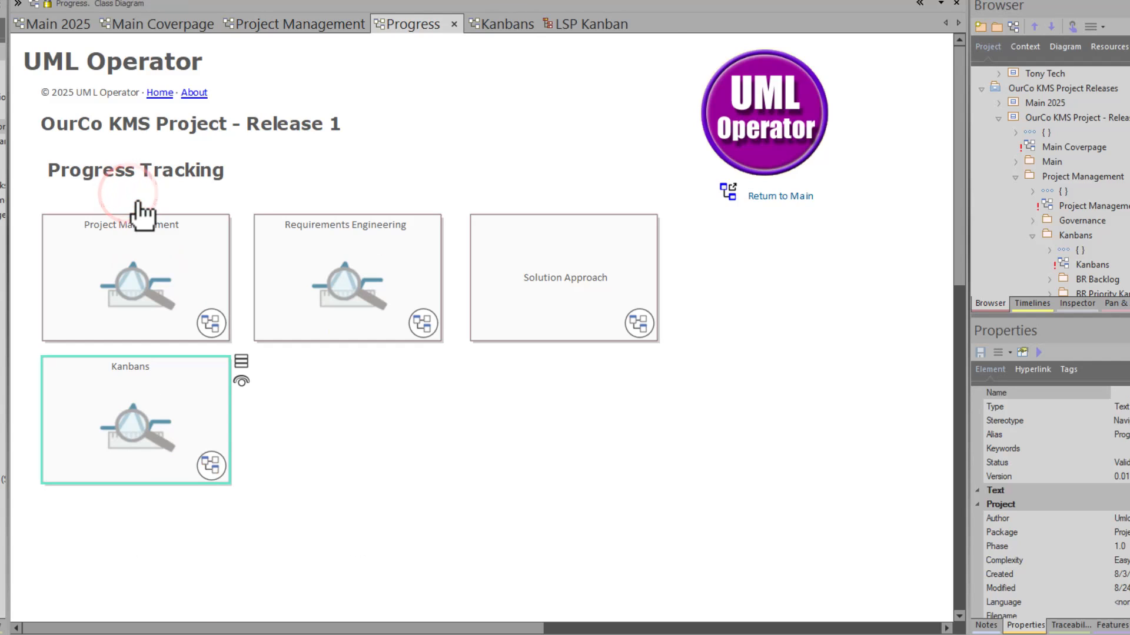
left_click(120, 383)
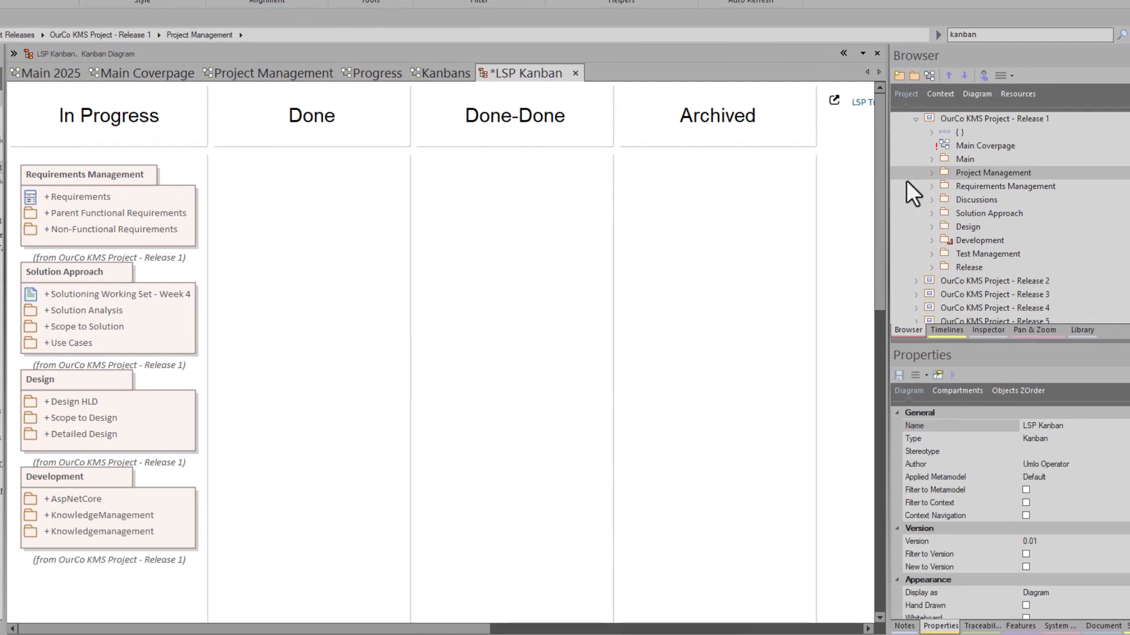
Step: Add the Release 1 Project Management package to the In Progress lane of the LSP Kanban, below the Development package
left_click_drag(906, 180, 35, 512)
left_click(69, 521)
scroll(125, 394, "down", 3)
Step: Check the Development package's LSP Tracking options and move the package into the Done lane of the LSP Kanban
left_click(106, 244)
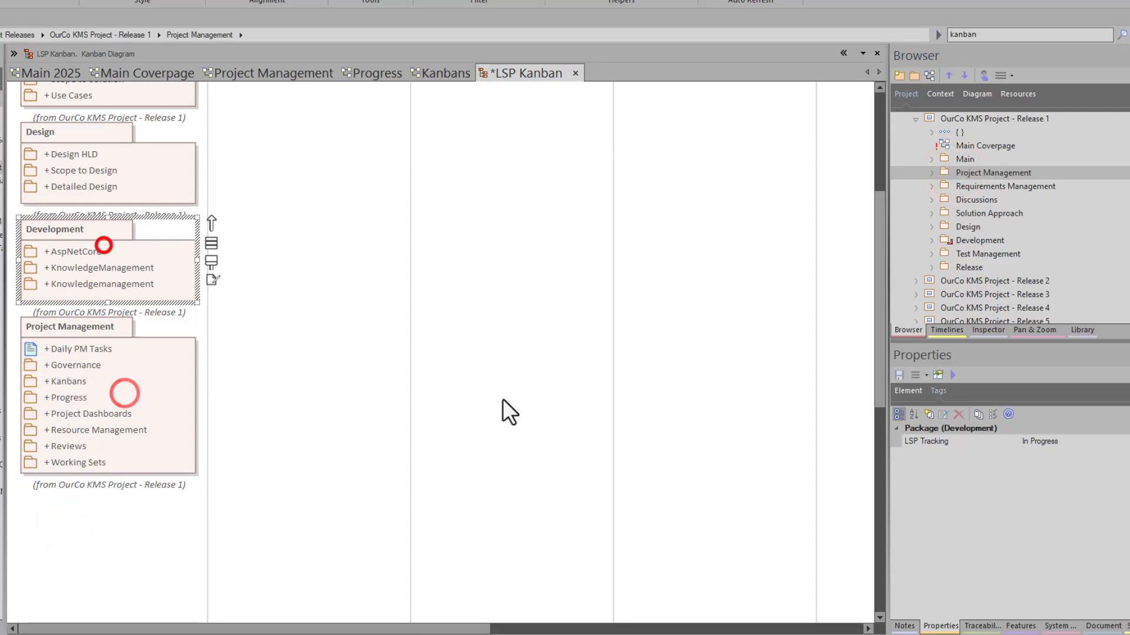
left_click(1054, 441)
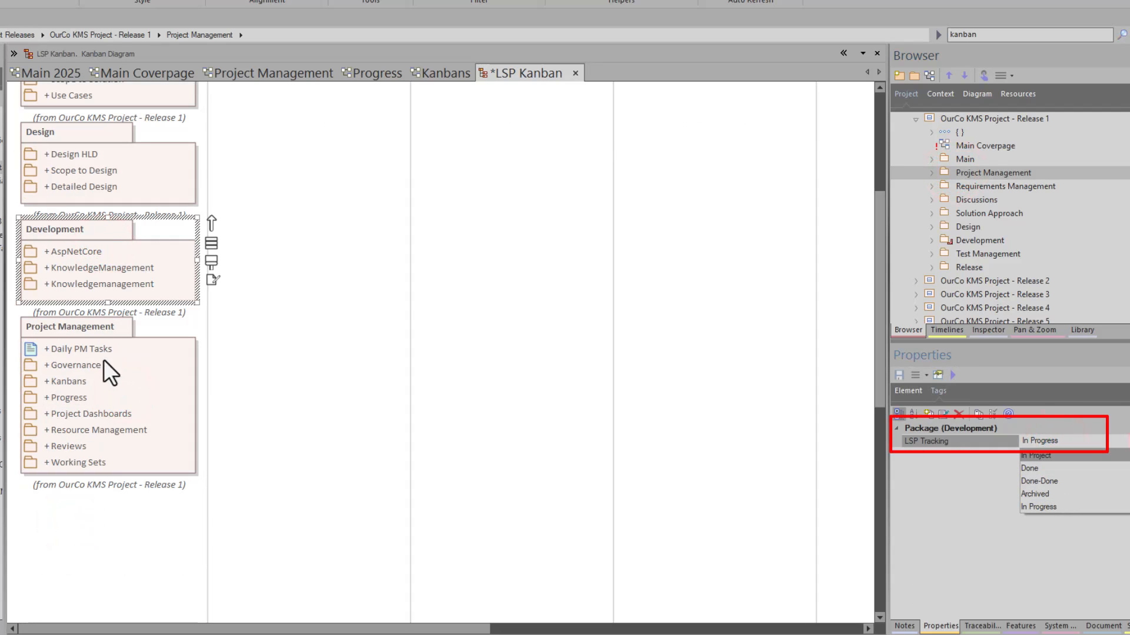
left_click_drag(126, 244, 343, 257)
scroll(393, 267, "up", 4)
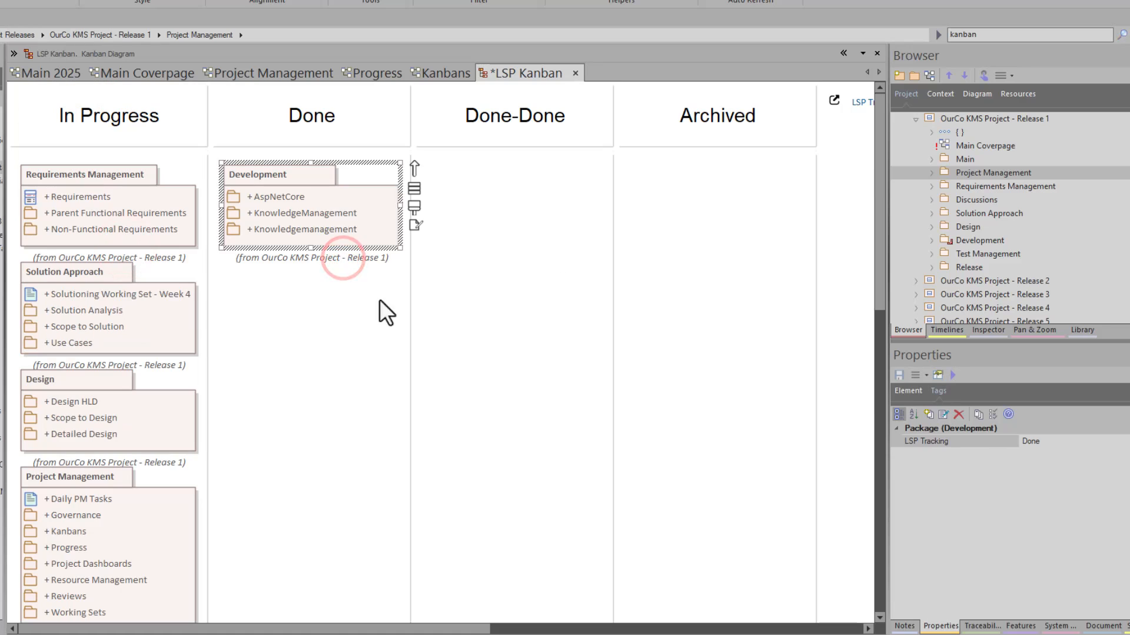
left_click(346, 217)
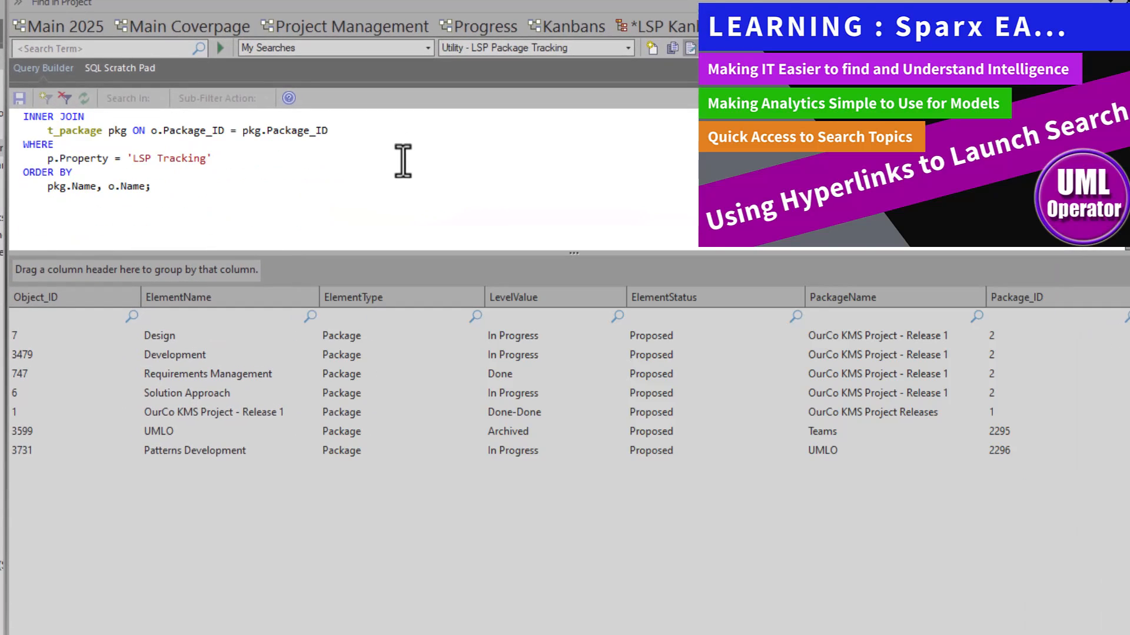
Step: Examine the LSP Tracking condition in the Utility - LSP Package Tracking search and the packages and level values it lists
triple_click(266, 161)
left_click(152, 334)
left_click(156, 352)
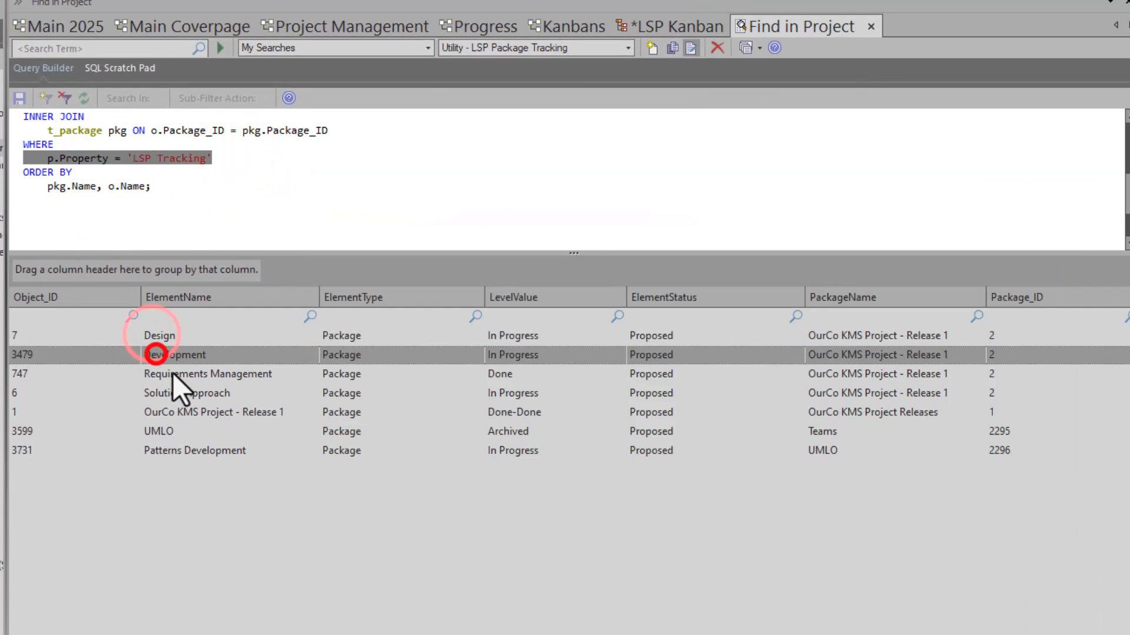
left_click(171, 371)
left_click(541, 374)
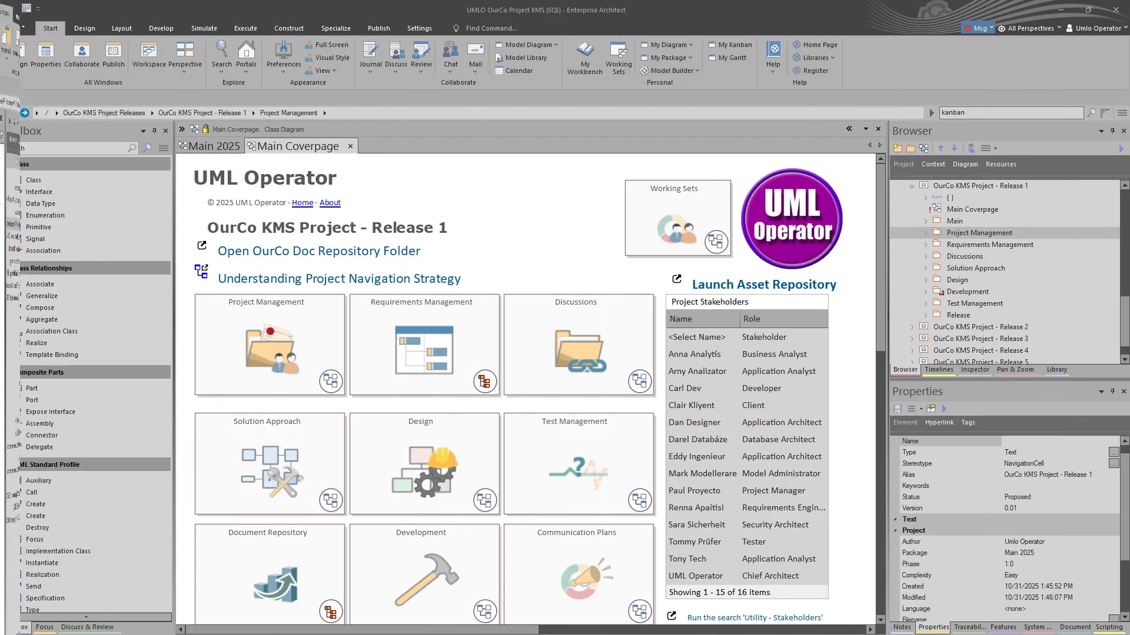
Step: Open the LSP Kanban, Solution Analysis and Business Requirements Analysis diagrams from the list of recently visited items
left_click(45, 627)
double_click(50, 190)
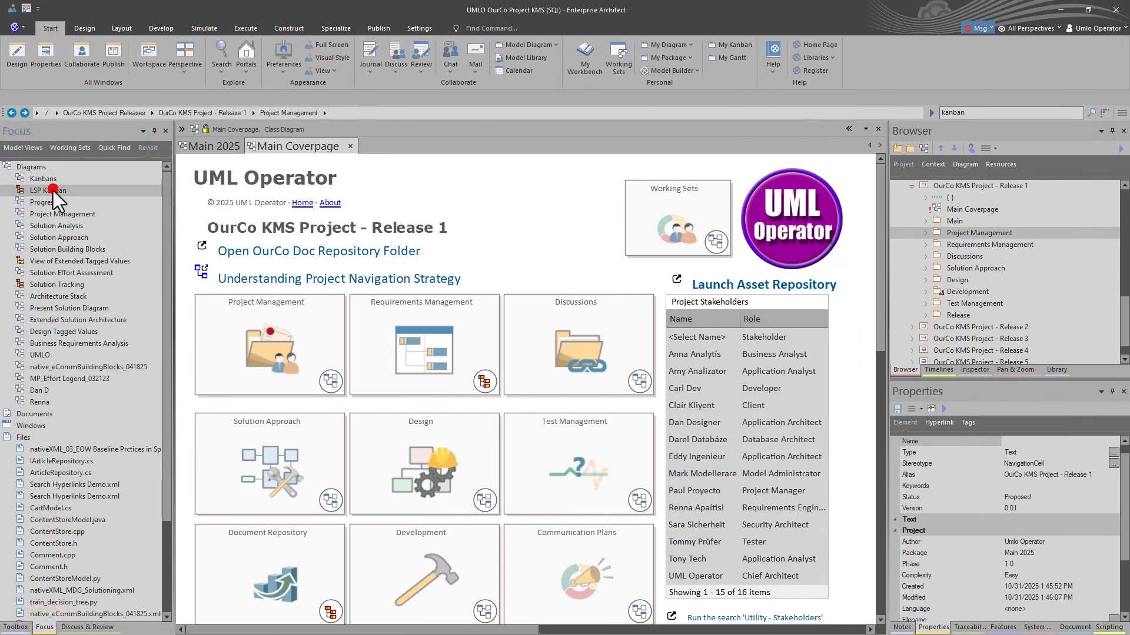
double_click(51, 218)
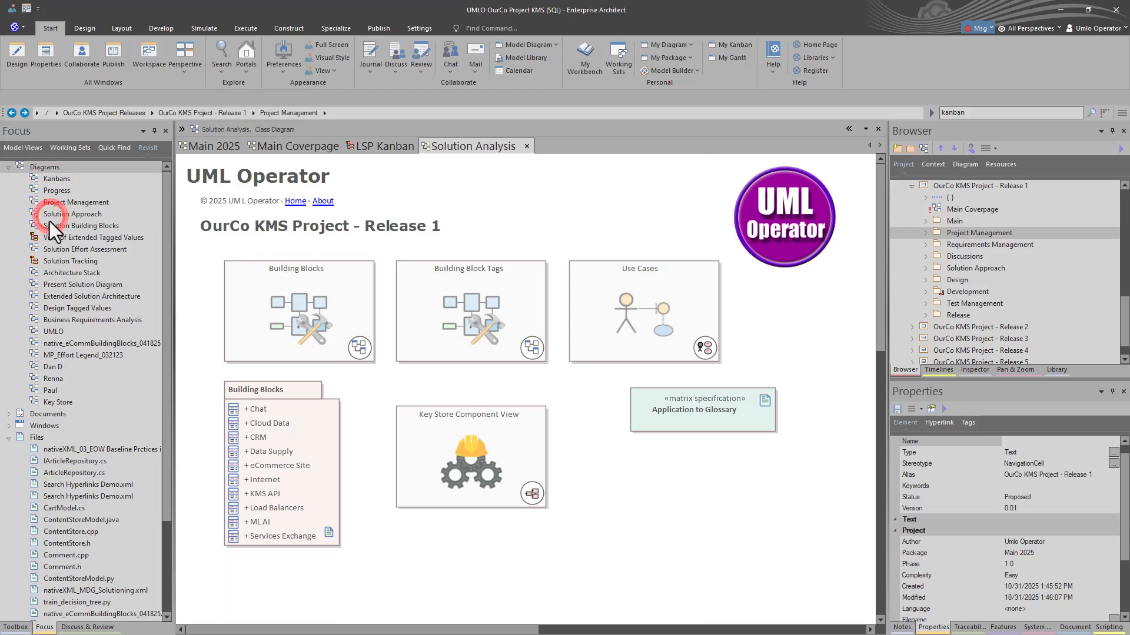
double_click(55, 319)
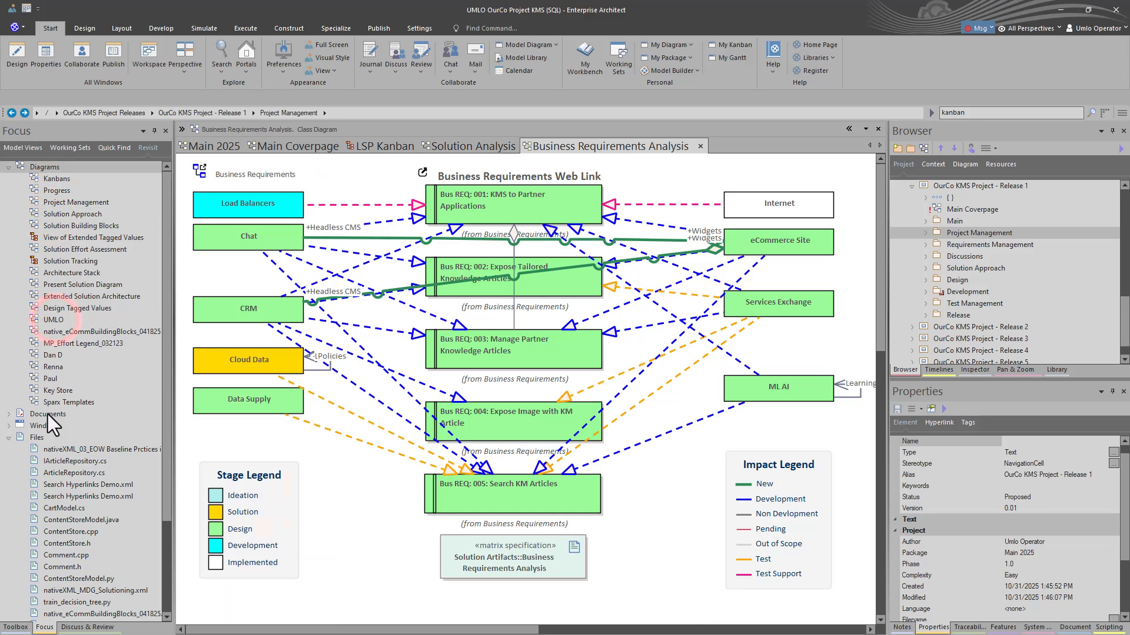
left_click(61, 448)
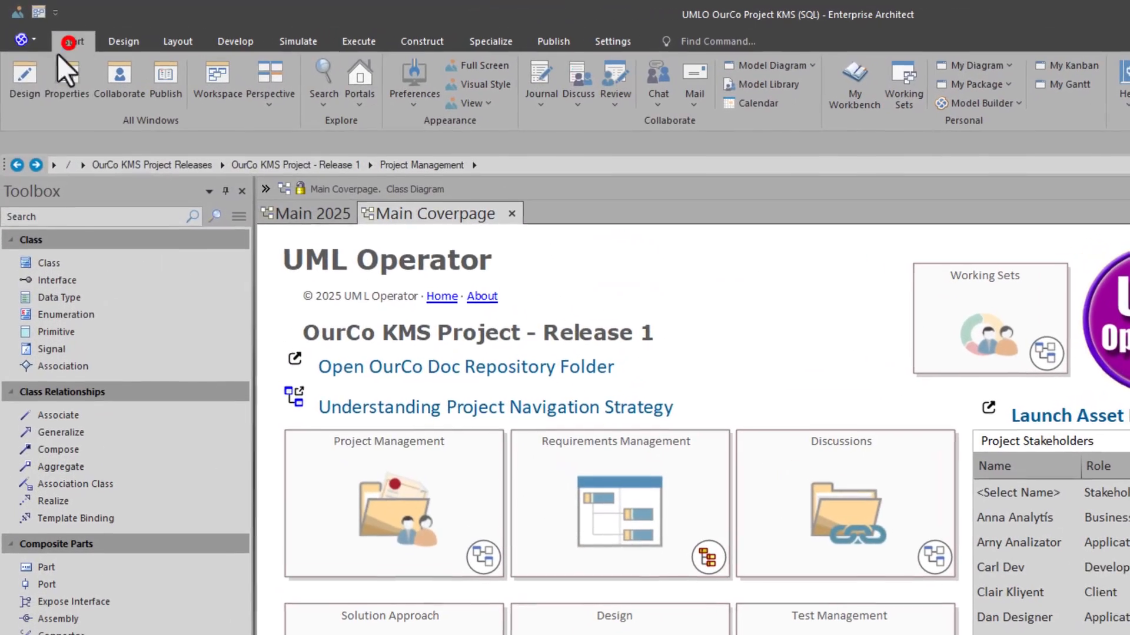
Step: Bring back the recently visited items list, review its diagrams, collapse the Files group and expand the Windows group
left_click(23, 50)
left_click(44, 226)
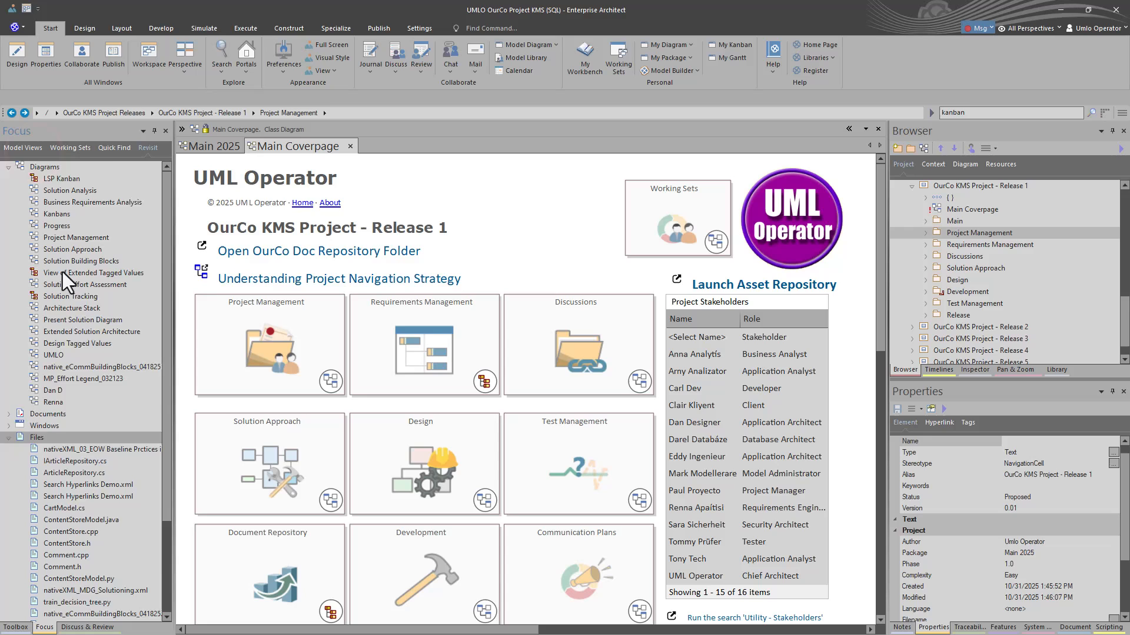
scroll(53, 278, "down", 3)
left_click(9, 319)
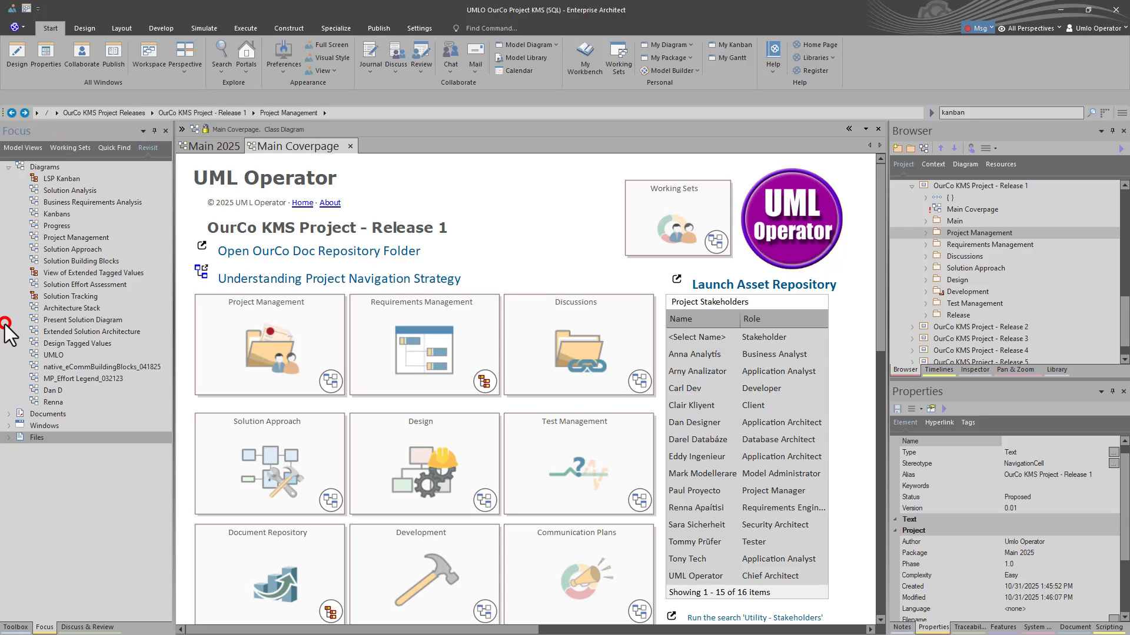
left_click(8, 425)
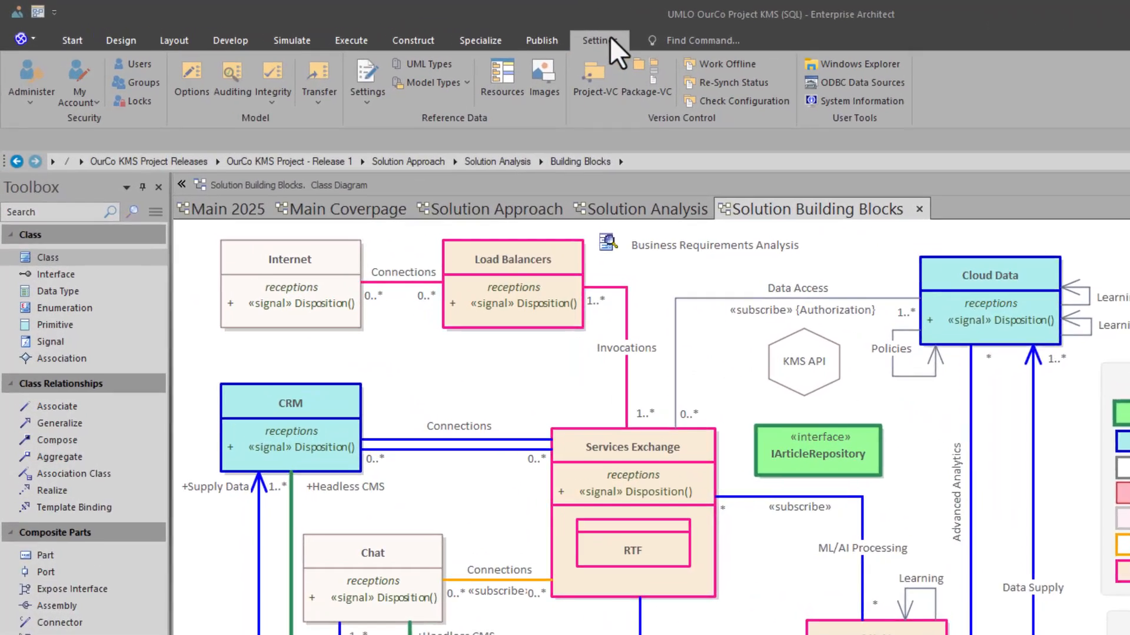
Step: Open the Image Manager and preview UML_Operator_Logo.png, TOT Consulting Logo.jpg, ReviewIcon and TOGAF_ACM.wmf
left_click(610, 38)
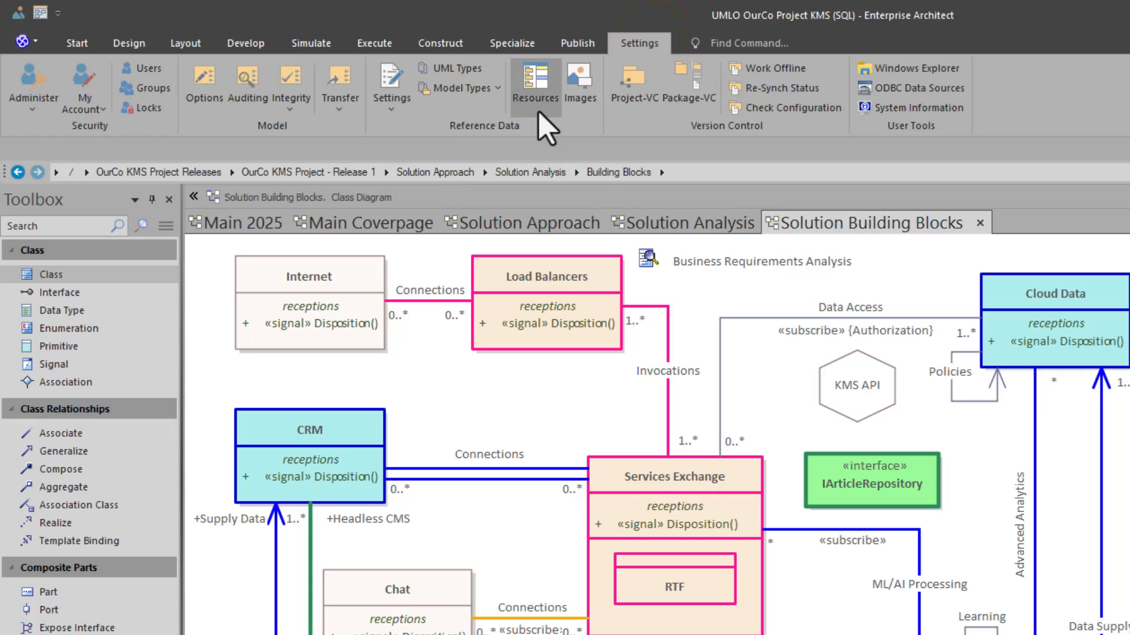
left_click(580, 80)
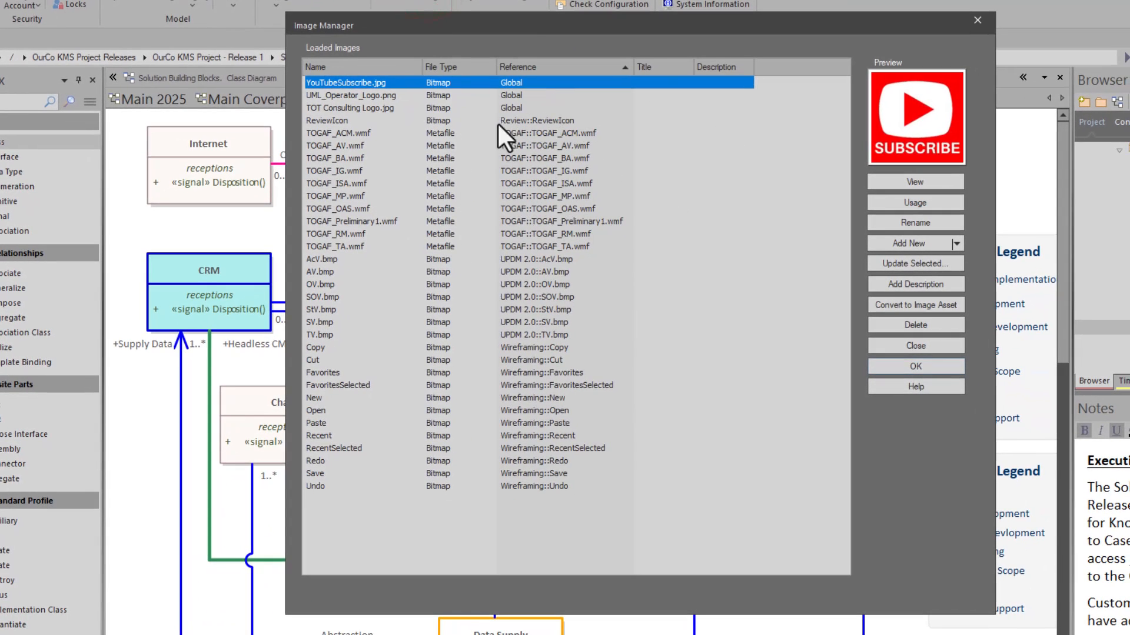
left_click(355, 95)
left_click(350, 108)
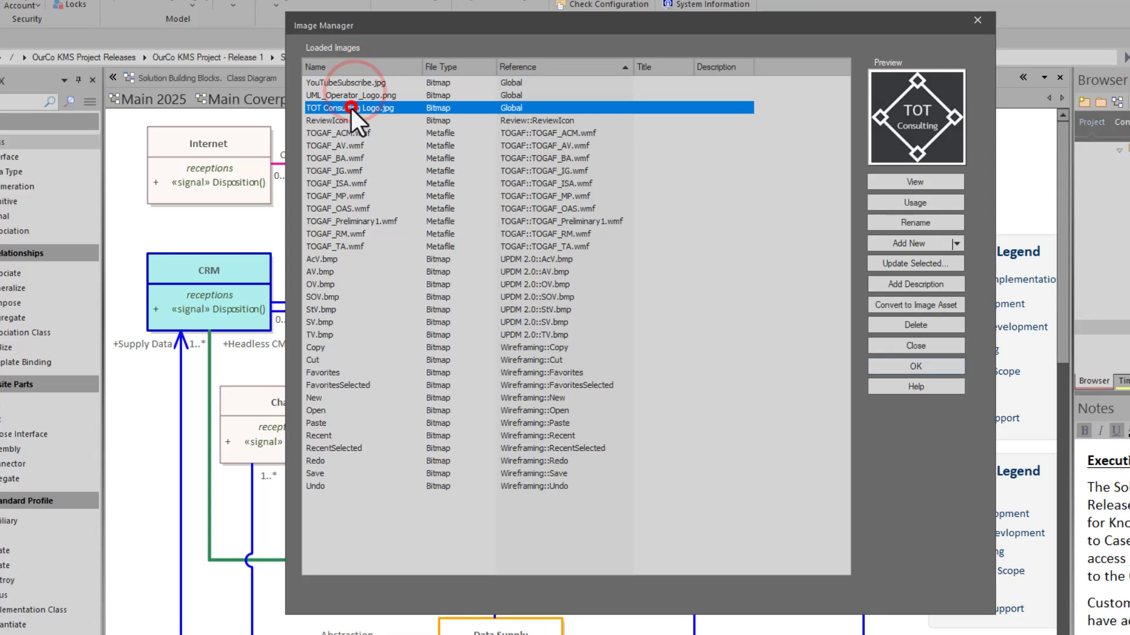
left_click(340, 121)
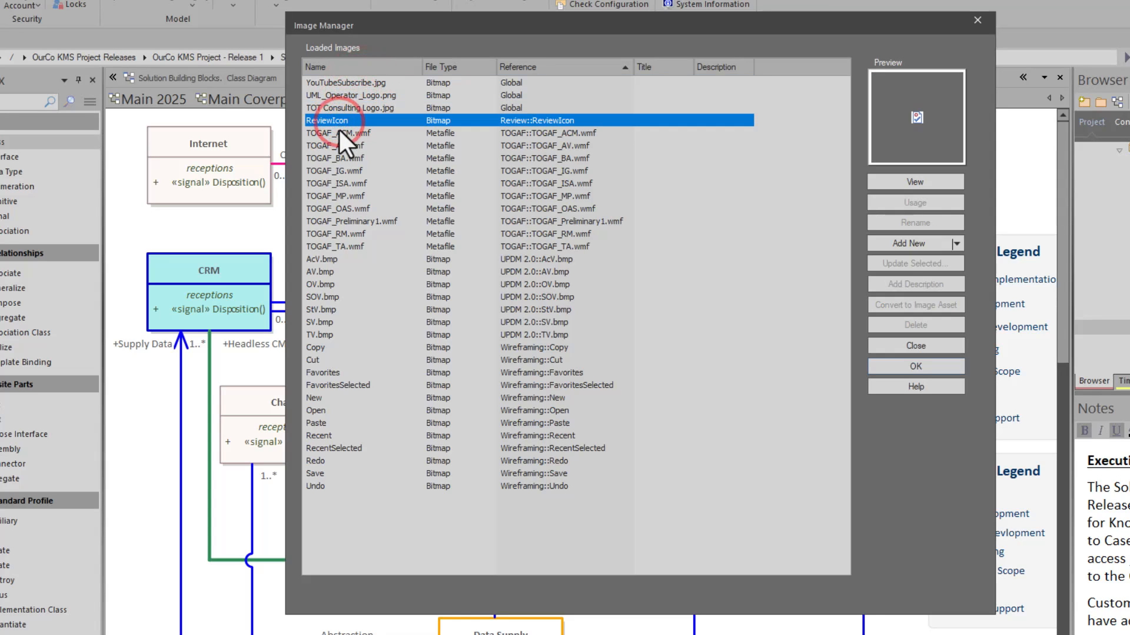
left_click(339, 131)
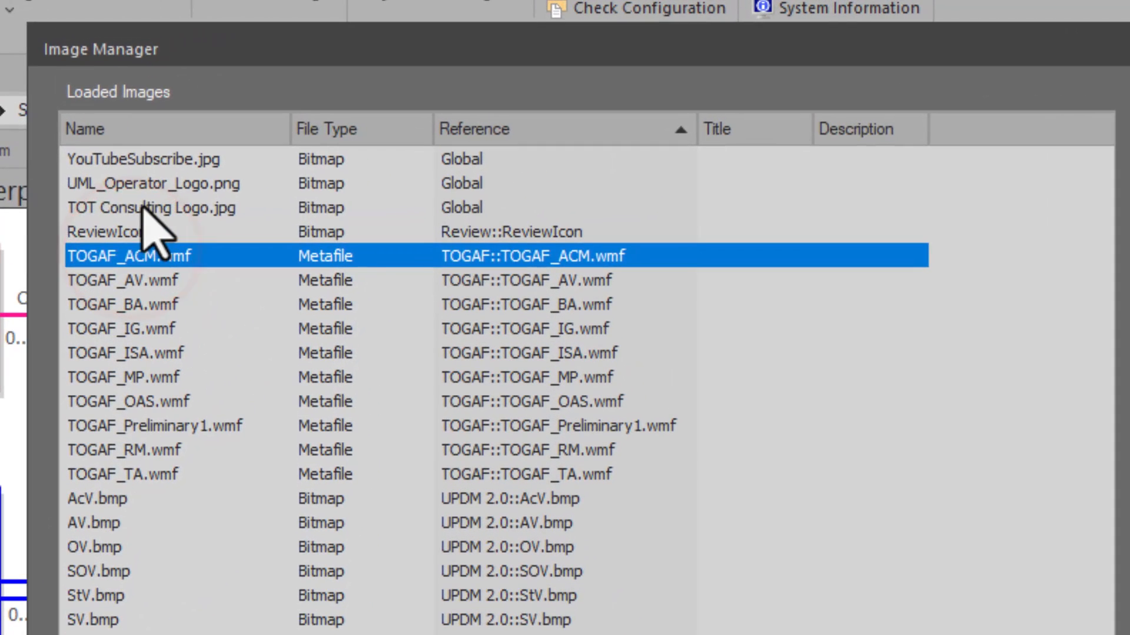
Step: Preview the three images with a Global reference, including YouTubeSubscribe.jpg
left_click(348, 106)
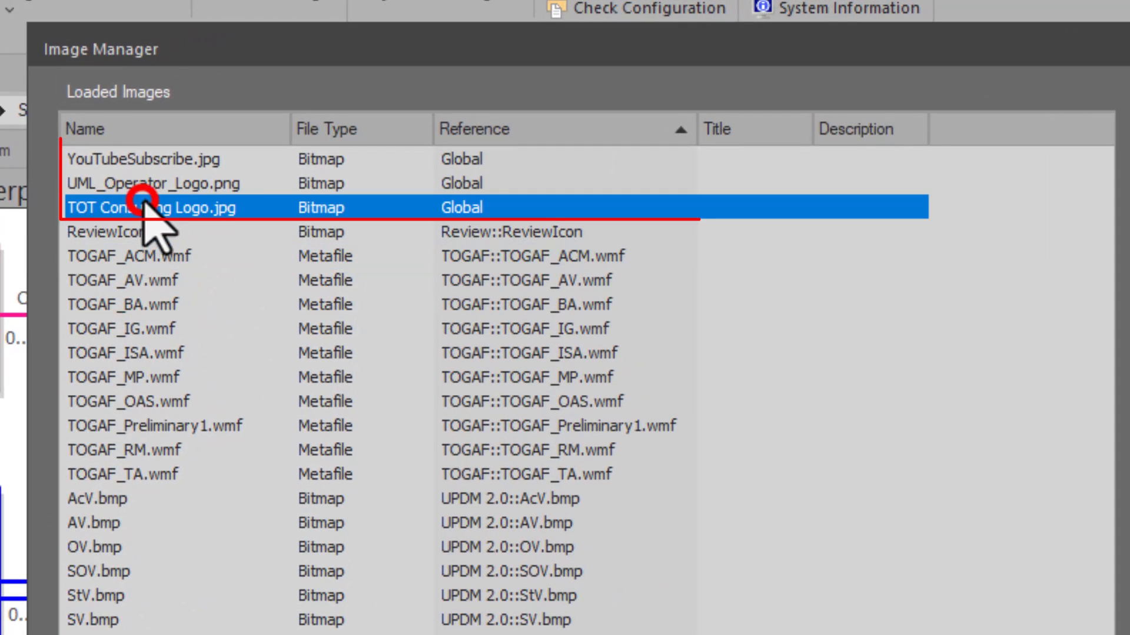
left_click(155, 182)
left_click(150, 159)
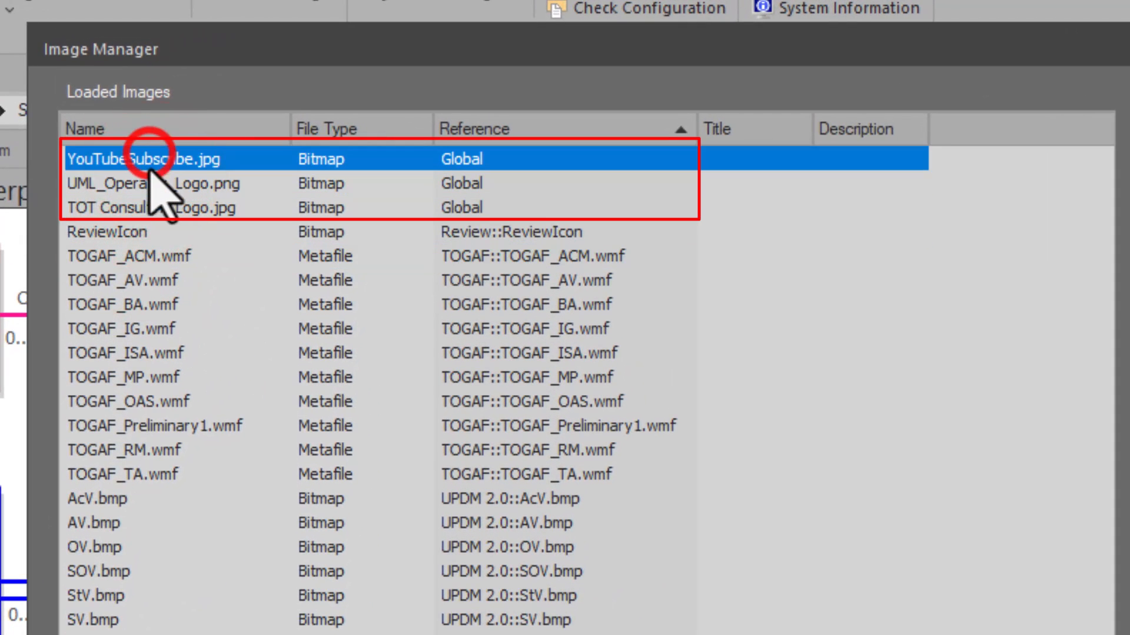
left_click(150, 183)
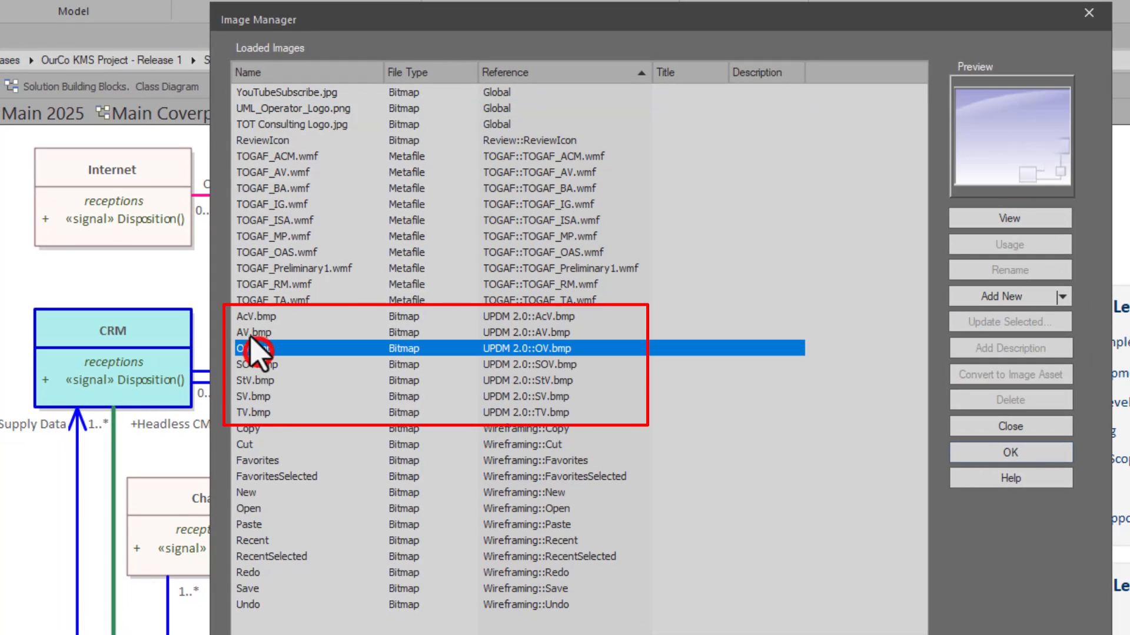
Step: Preview the UPDM 2.0 bitmaps from AcV.bmp through StV.bmp, and return to the TOT Consulting and UML Operator logos
left_click(252, 331)
left_click(252, 316)
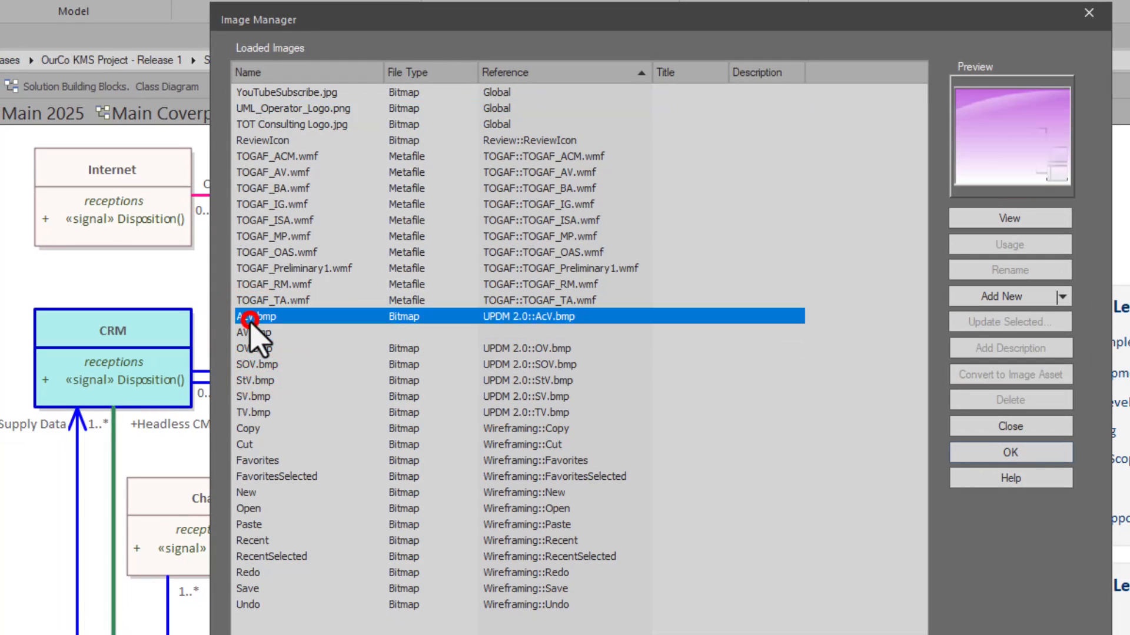
left_click(250, 332)
left_click(253, 347)
left_click(257, 364)
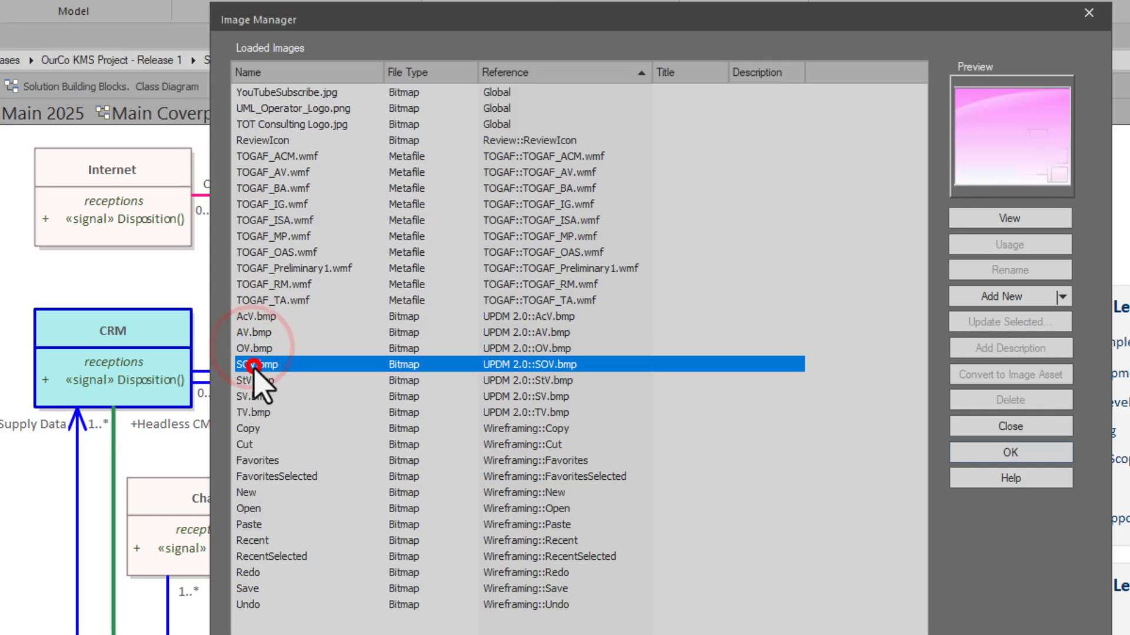
left_click(268, 381)
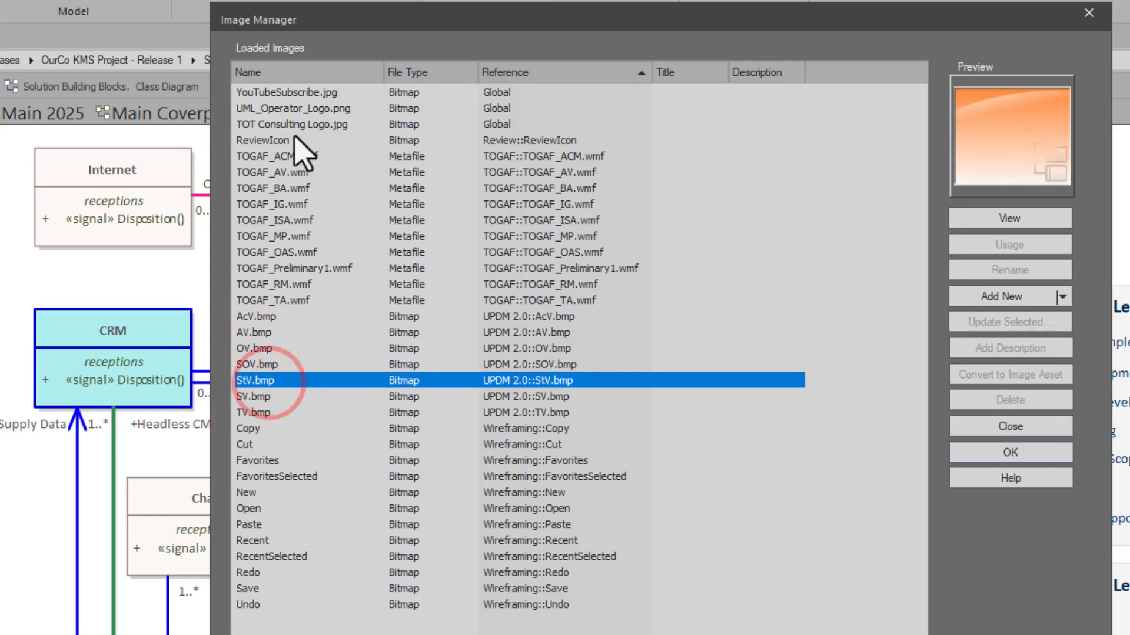
left_click(302, 121)
left_click(302, 105)
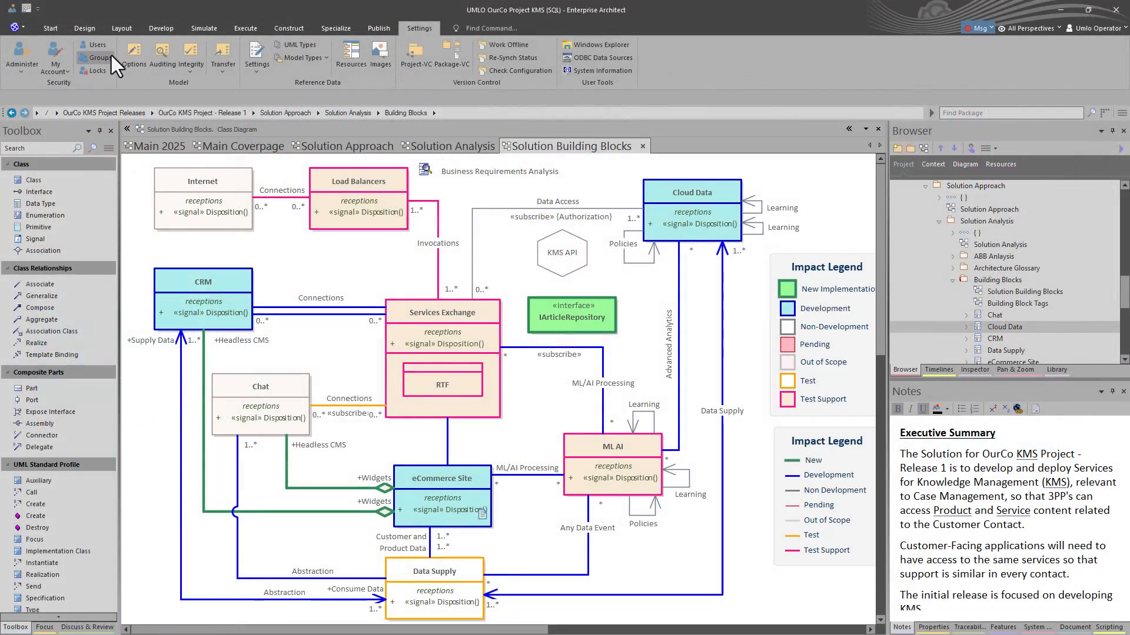
Step: Open the security groups and save the Clients group with its Manage Diagrams permission cleared
left_click(107, 56)
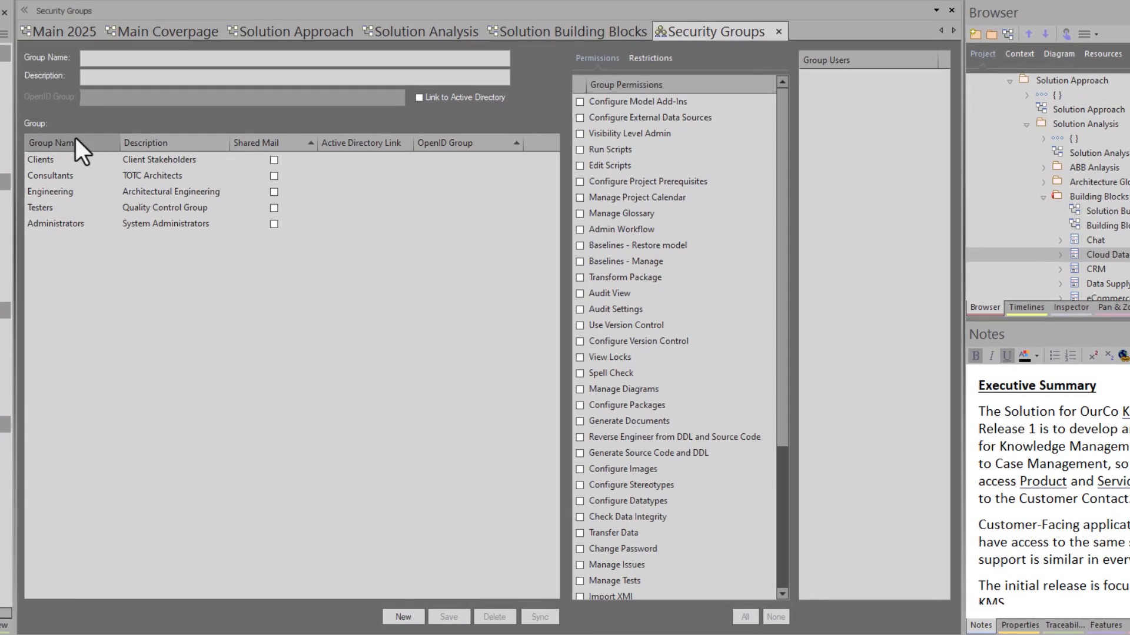
left_click(66, 161)
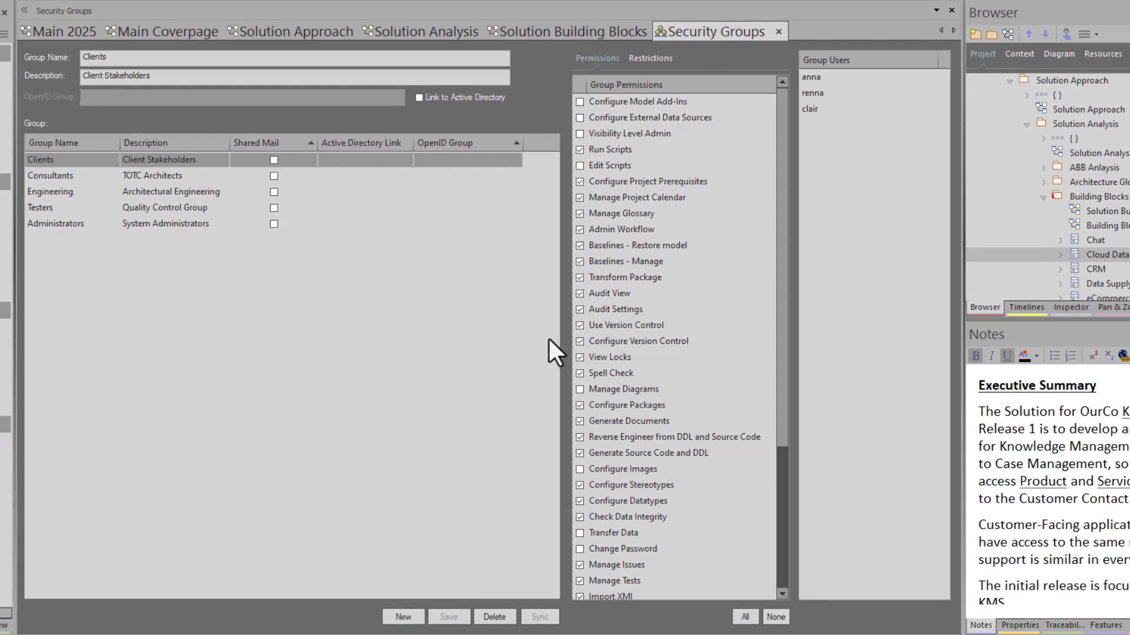
left_click(619, 388)
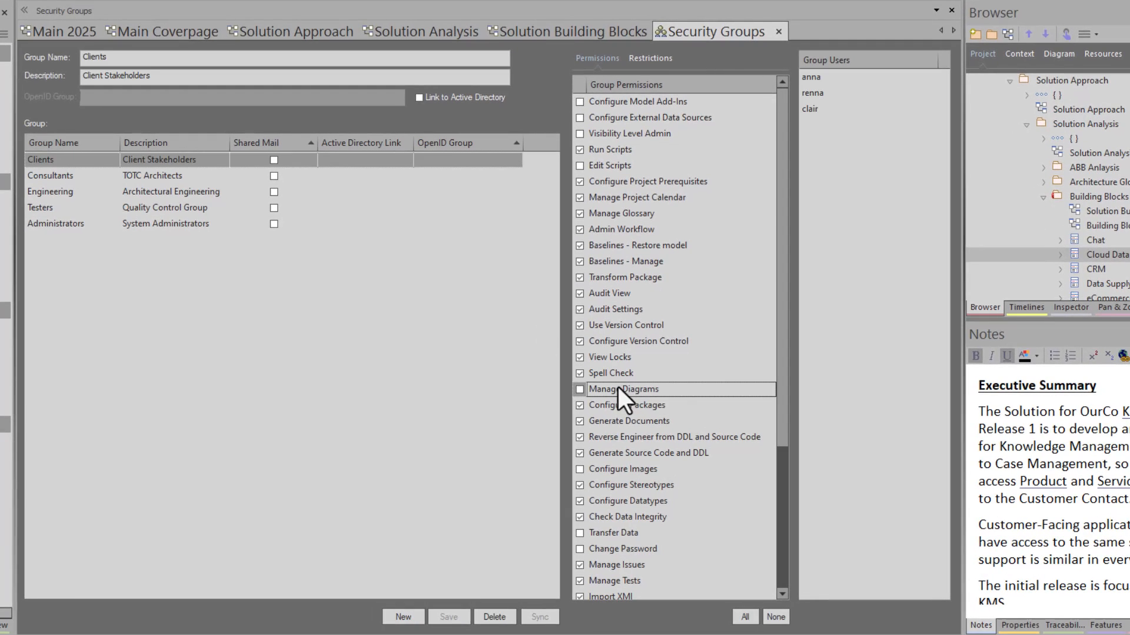
left_click(580, 390)
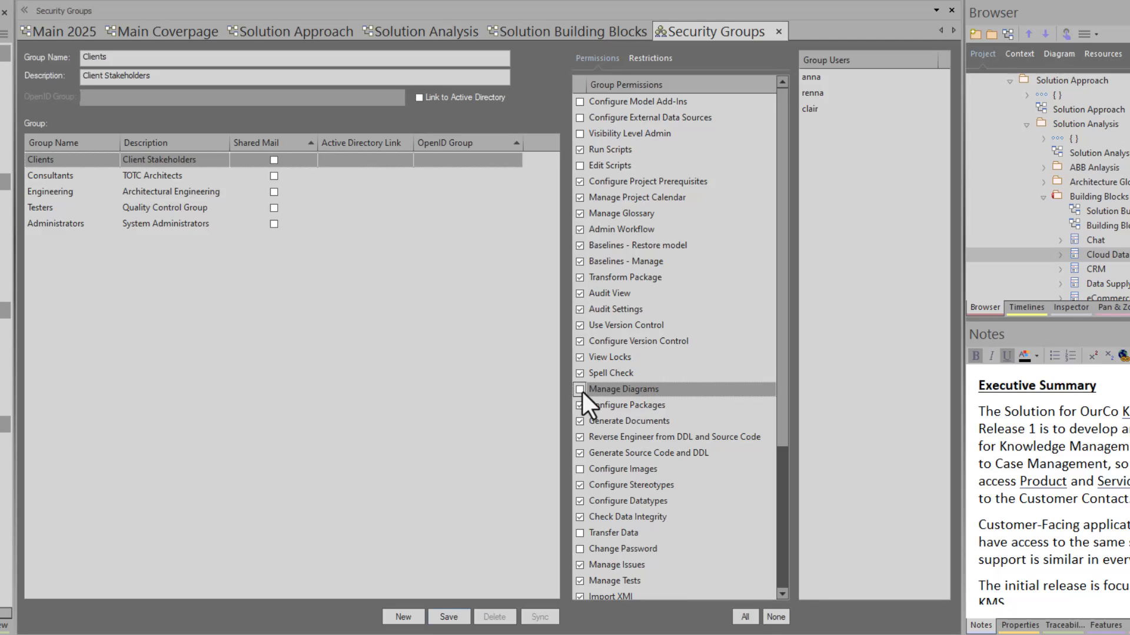
left_click(447, 617)
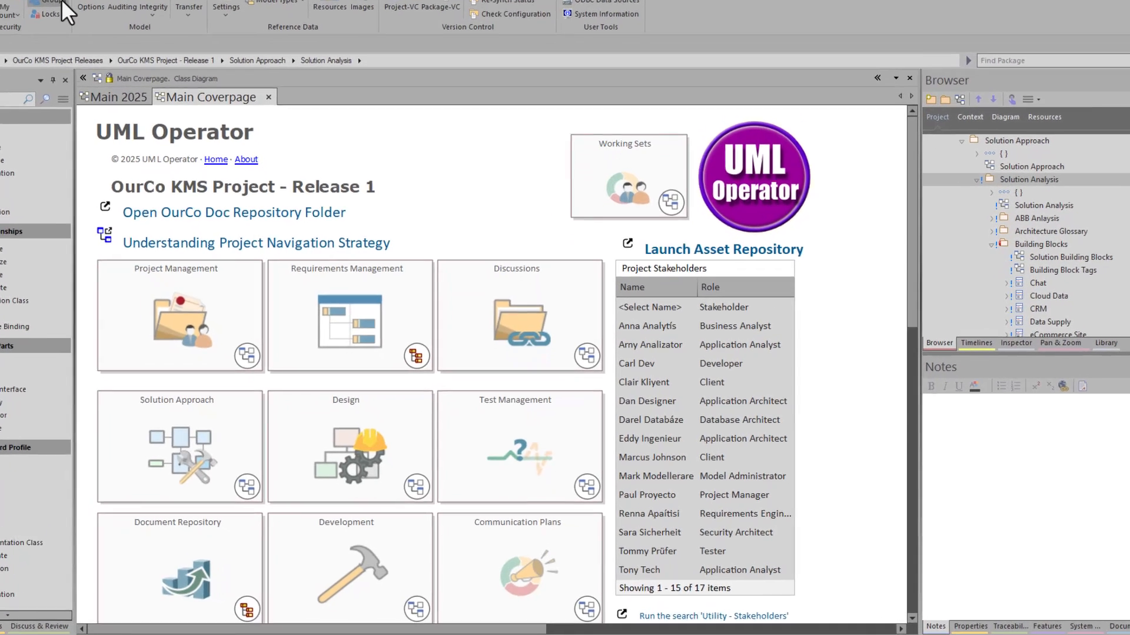
Step: Open the security groups again and review the permissions and restrictions of the Guest group
left_click(63, 2)
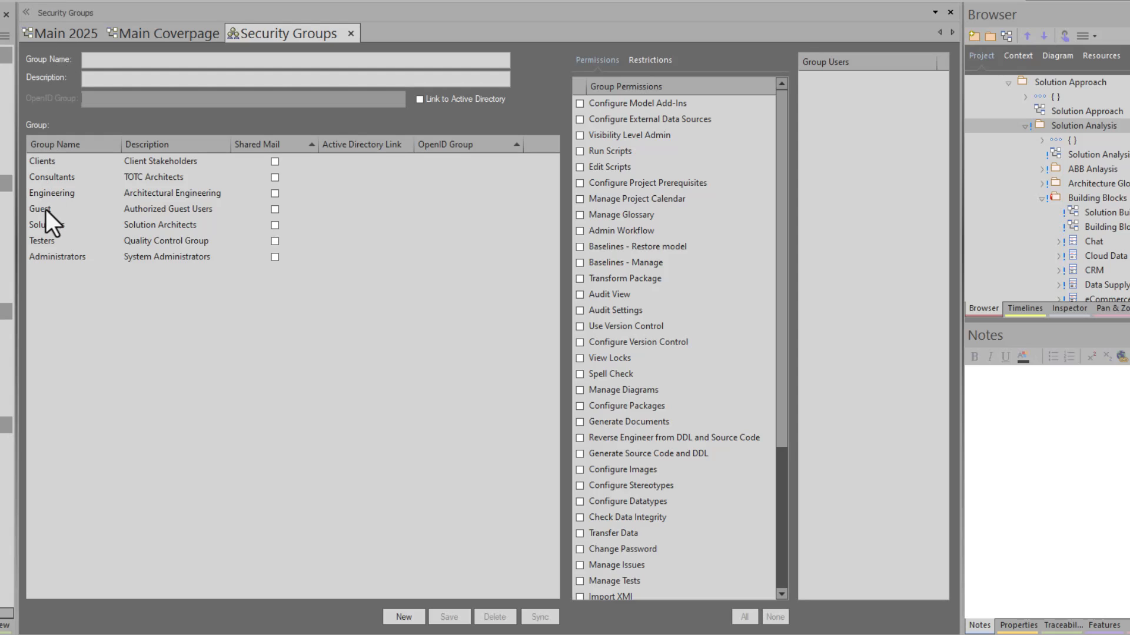
left_click(46, 209)
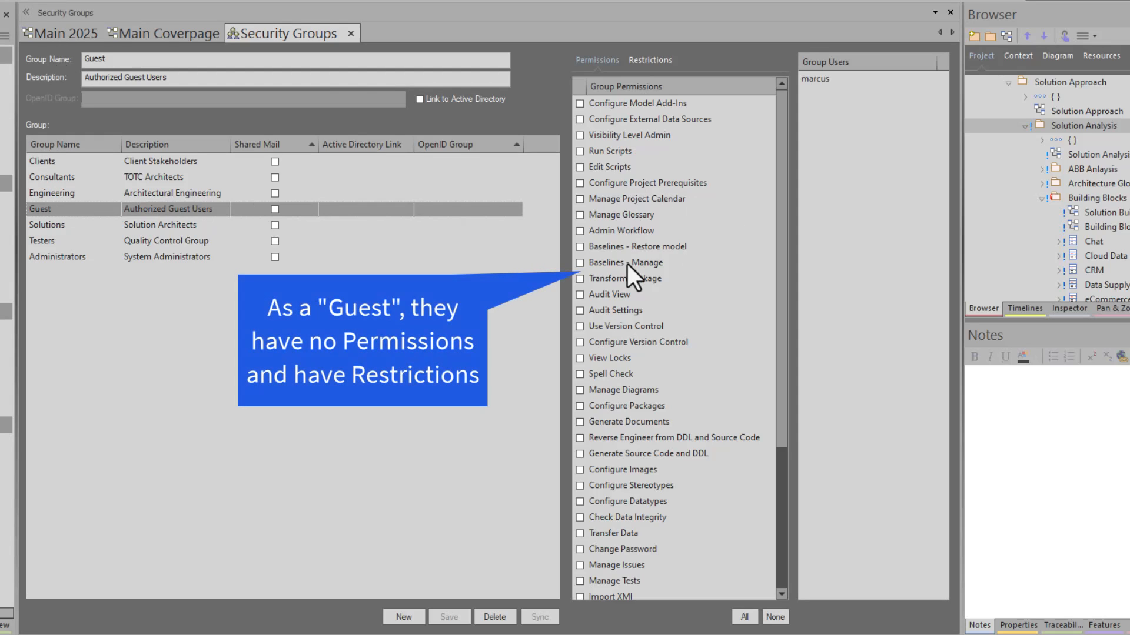
left_click(647, 59)
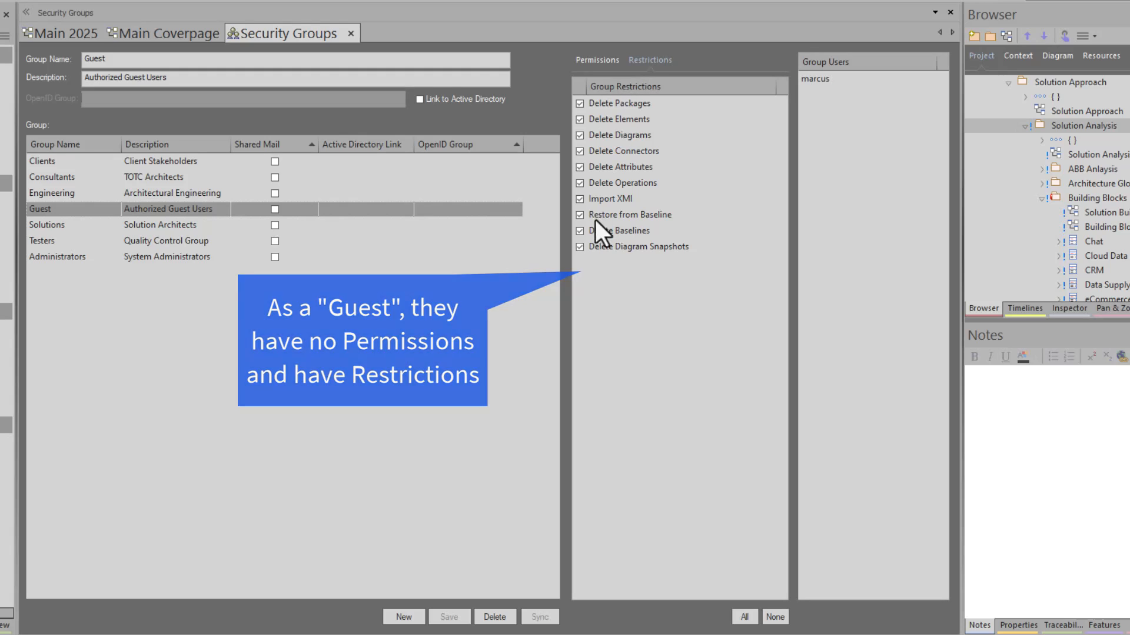
Step: Compare the restrictions and permissions of the Clients group with those of the Solutions group
left_click(64, 162)
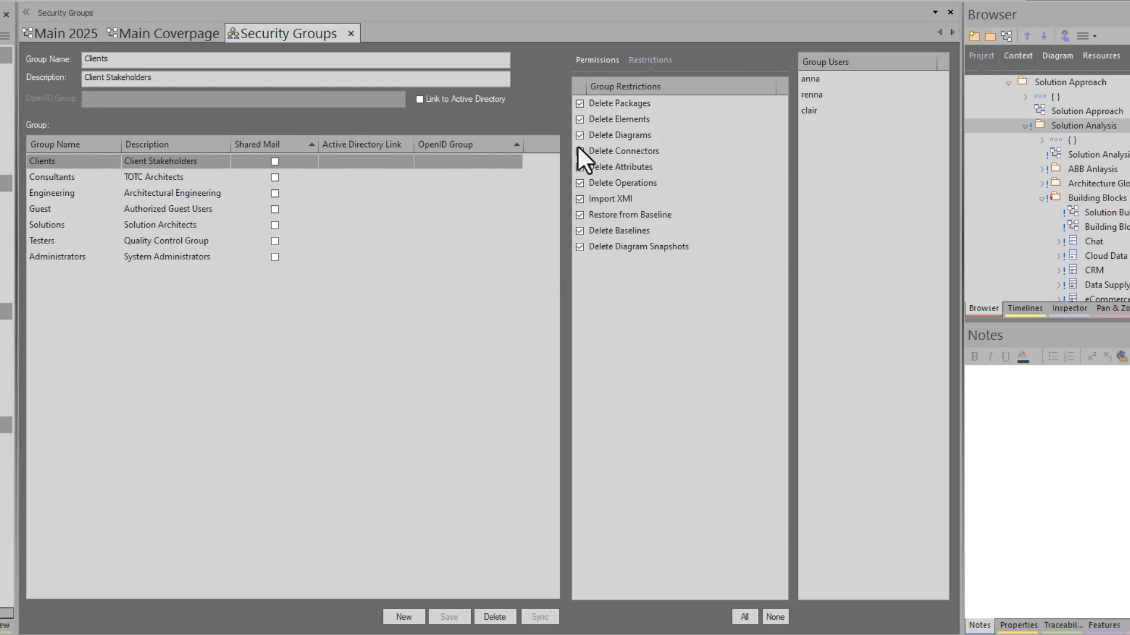
left_click(588, 61)
scroll(608, 246, "down", 3)
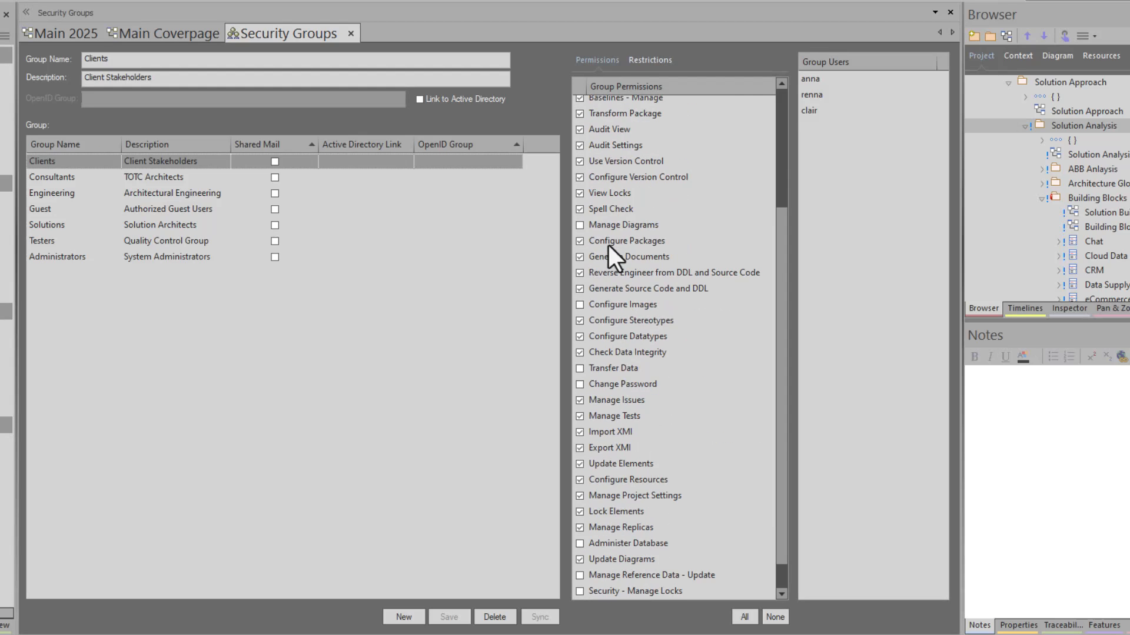
scroll(608, 246, "up", 3)
left_click(167, 224)
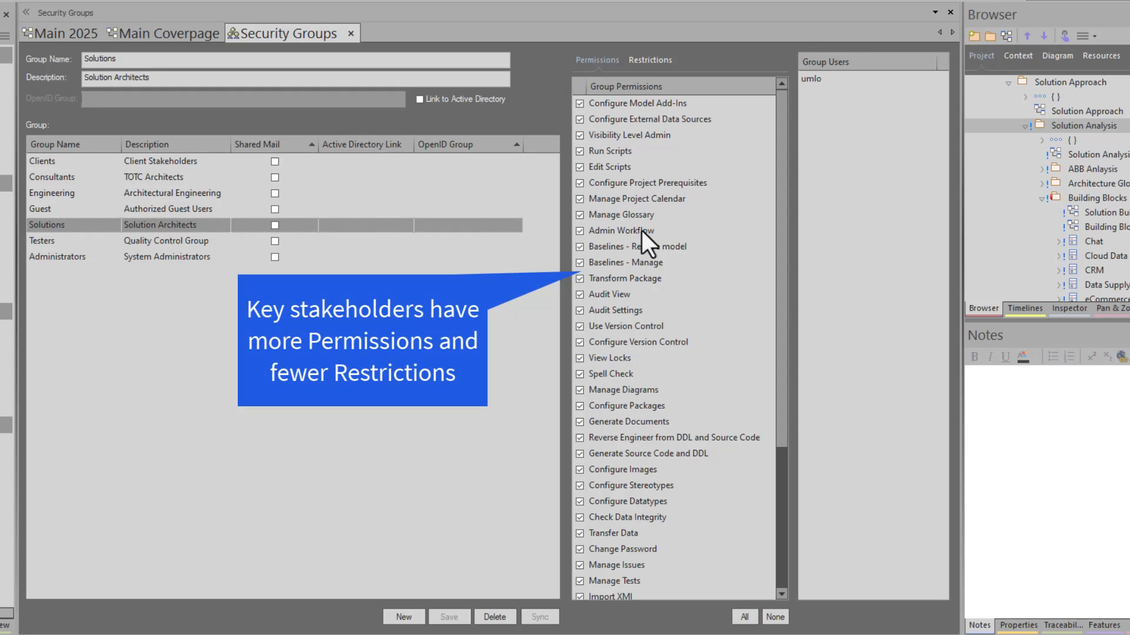
left_click(651, 58)
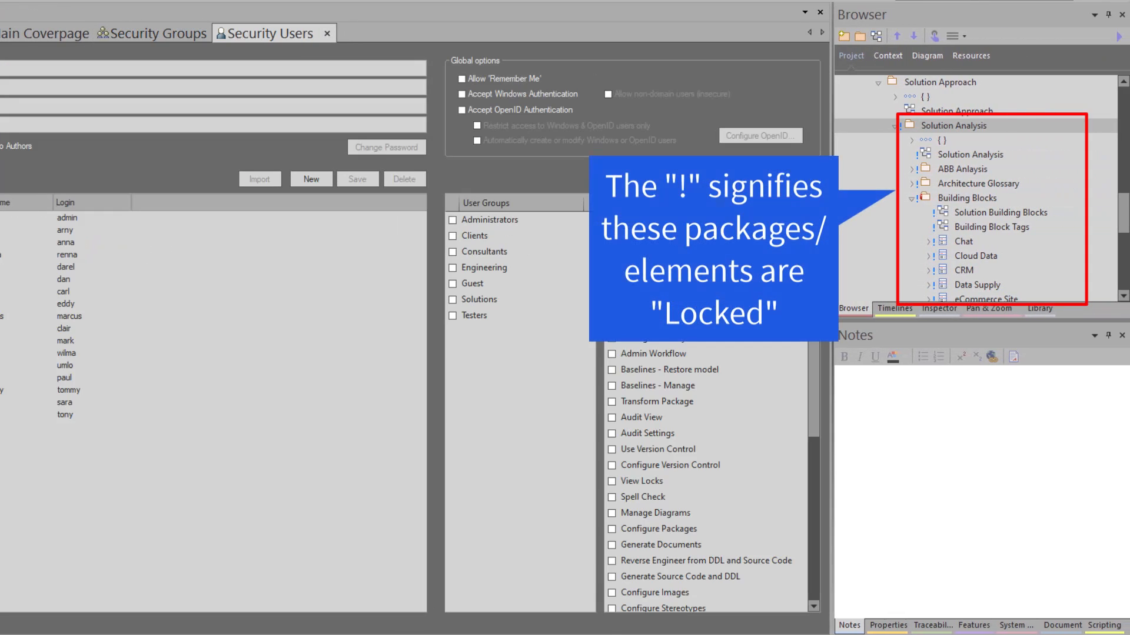
Step: Review the group memberships and permissions of individual security users, including the PMO user in the Guest group
left_click(66, 303)
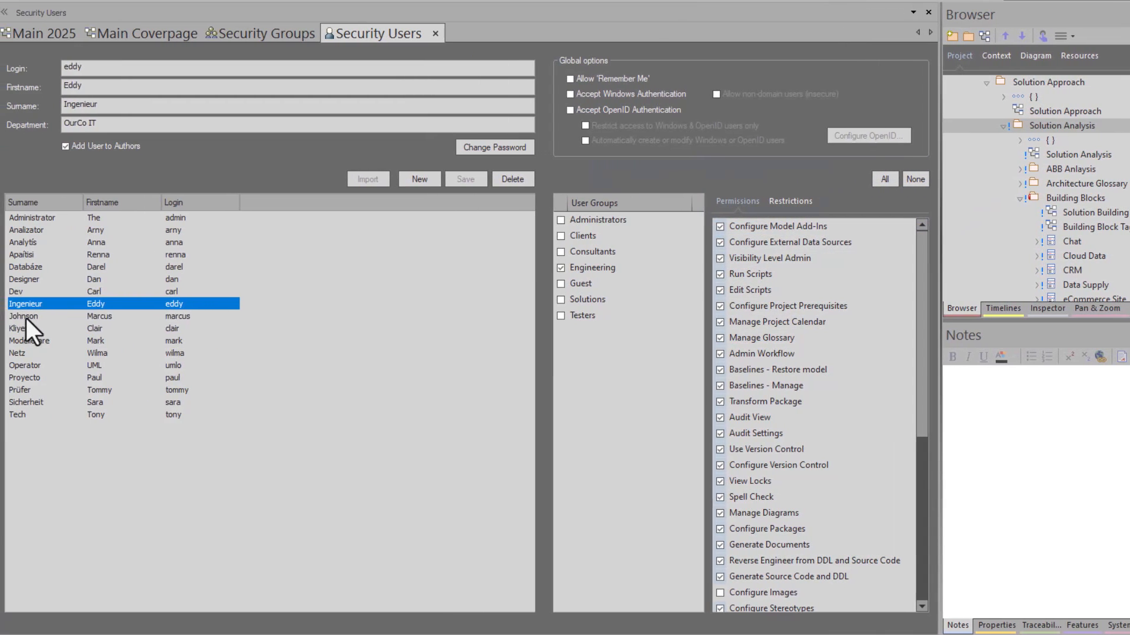
left_click(3, 316)
left_click(594, 284)
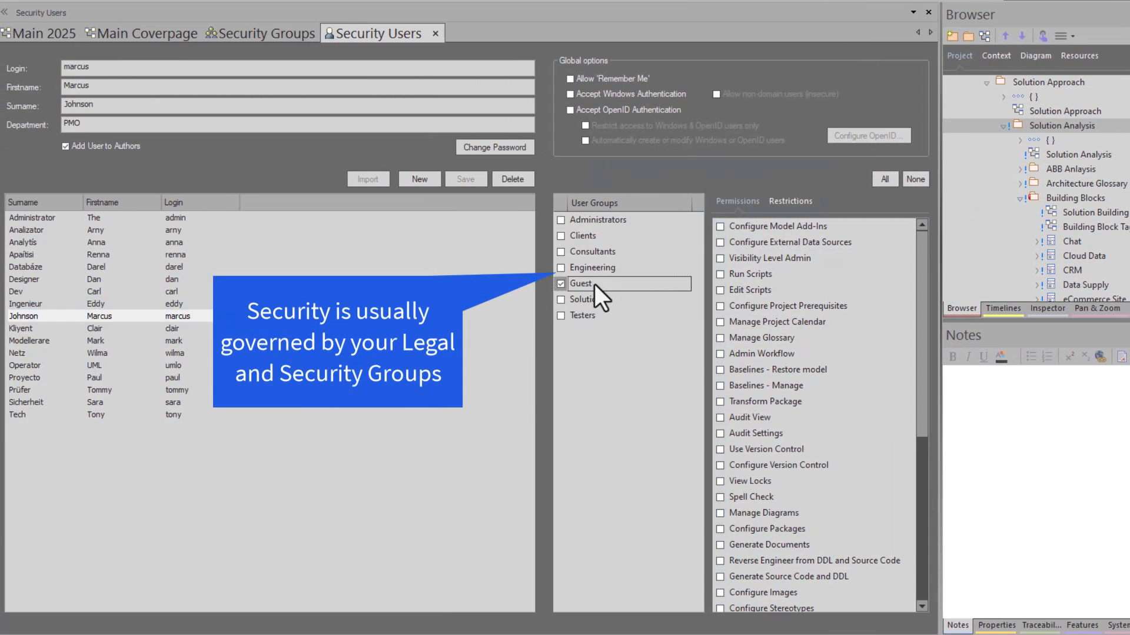
left_click(559, 284)
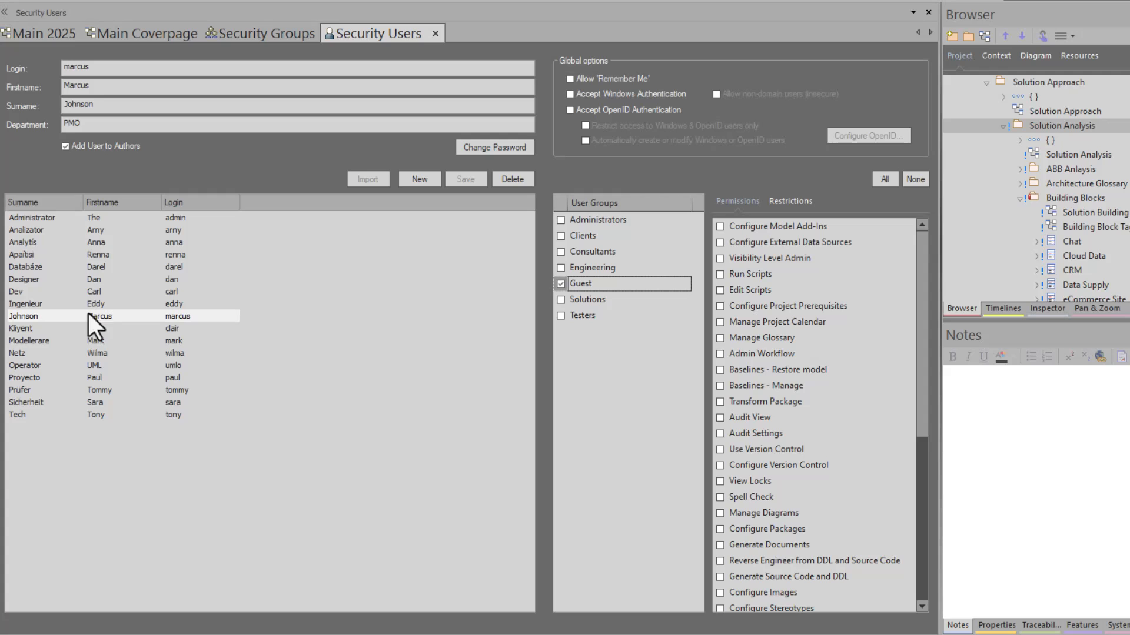
left_click(111, 329)
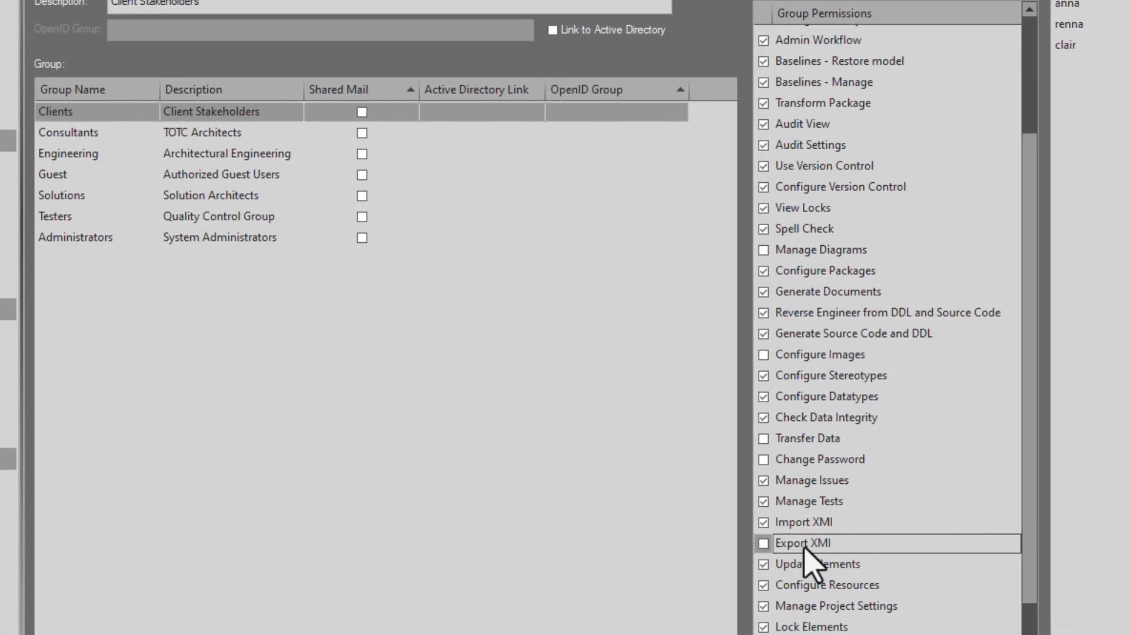
Step: Check the Export XMI permission for each security group from Consultants through Administrators
left_click(234, 125)
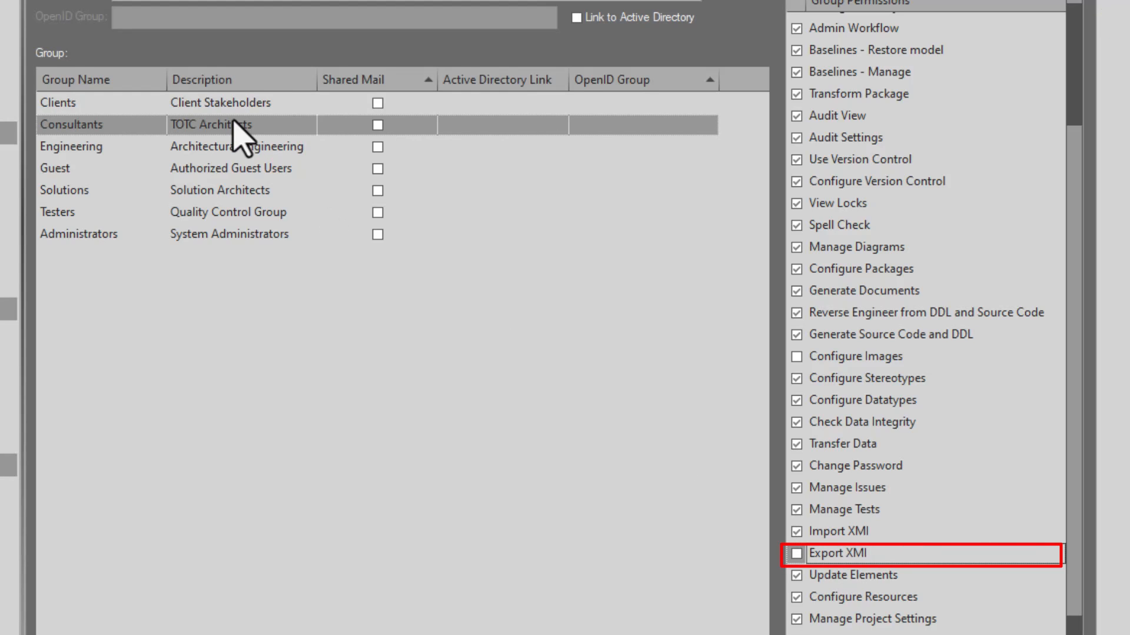
key("Down")
key("Down")
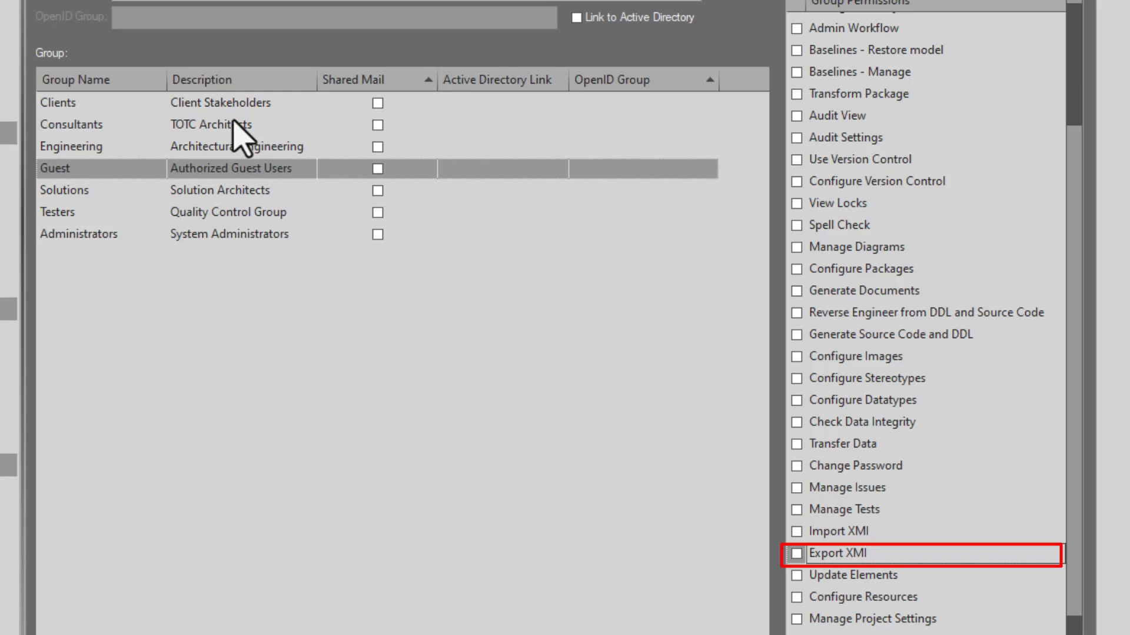
key("Down")
key("Down")
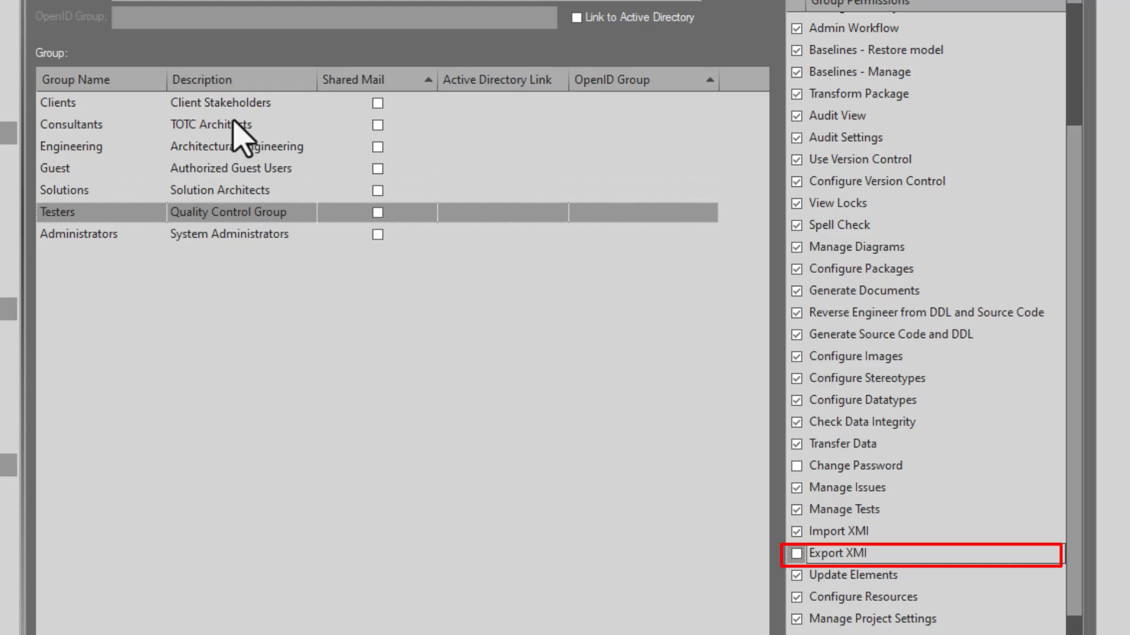
key("Down")
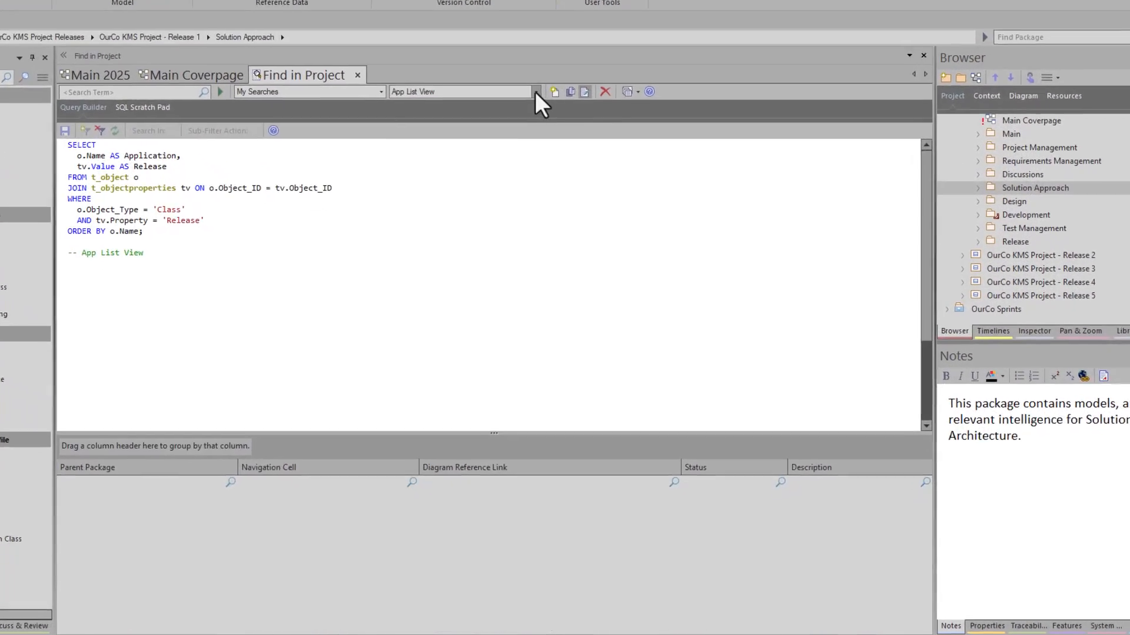
Step: Review the custom SQL searches Content Activities by Status, Requirements by Status, Design - Tagged Values by Application and Solution - Find Properties
left_click(539, 160)
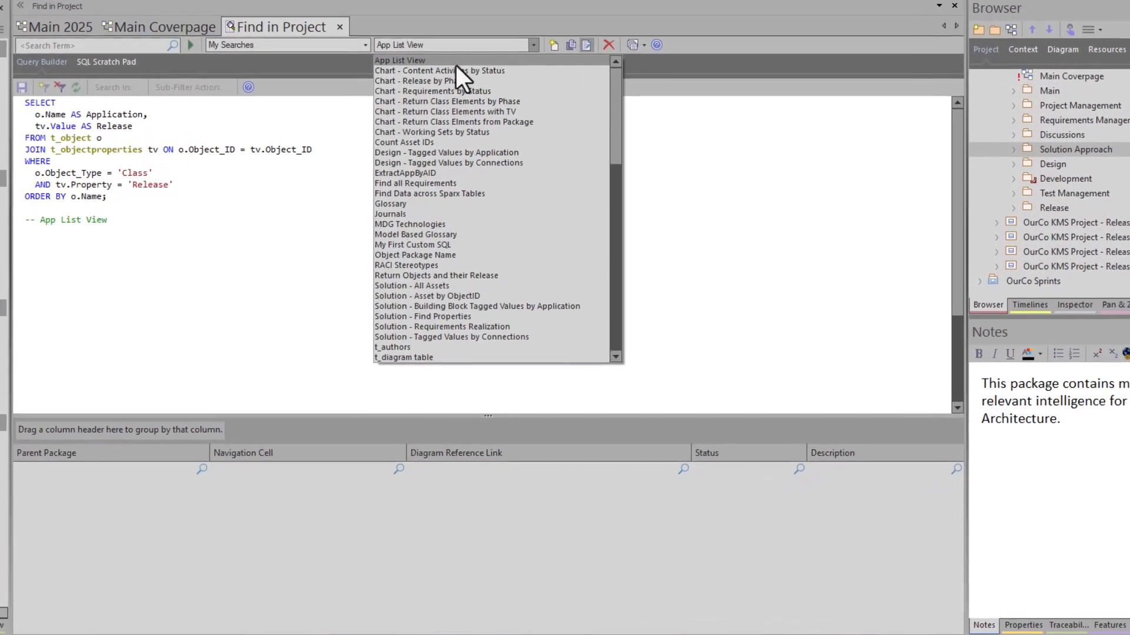
left_click(457, 69)
left_click(533, 44)
left_click(419, 80)
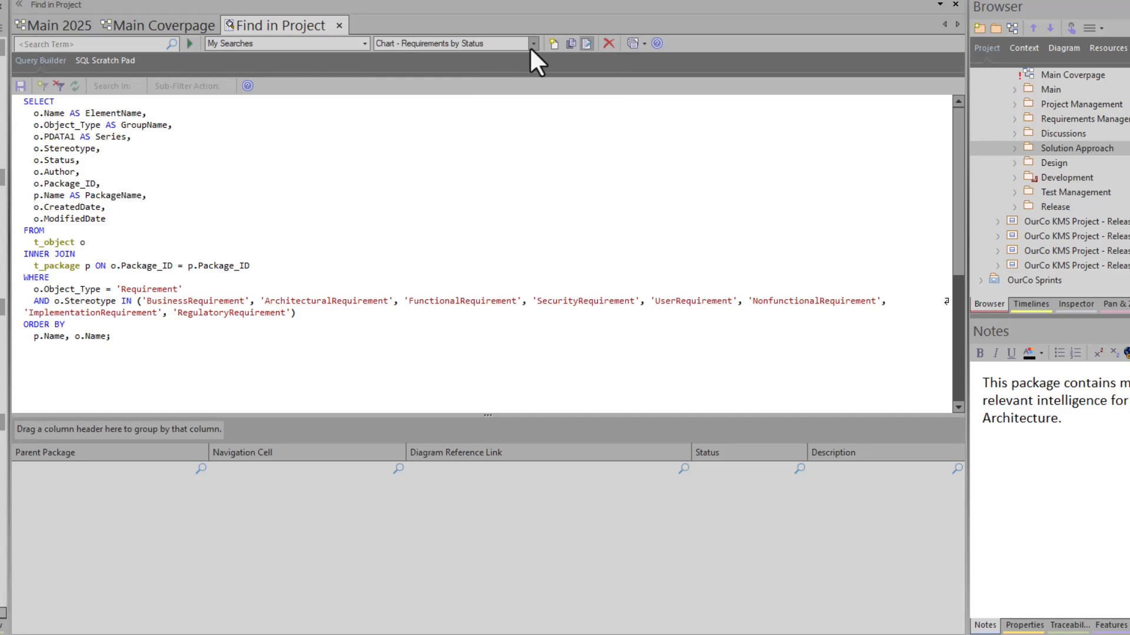
left_click(531, 47)
left_click(408, 117)
left_click(529, 44)
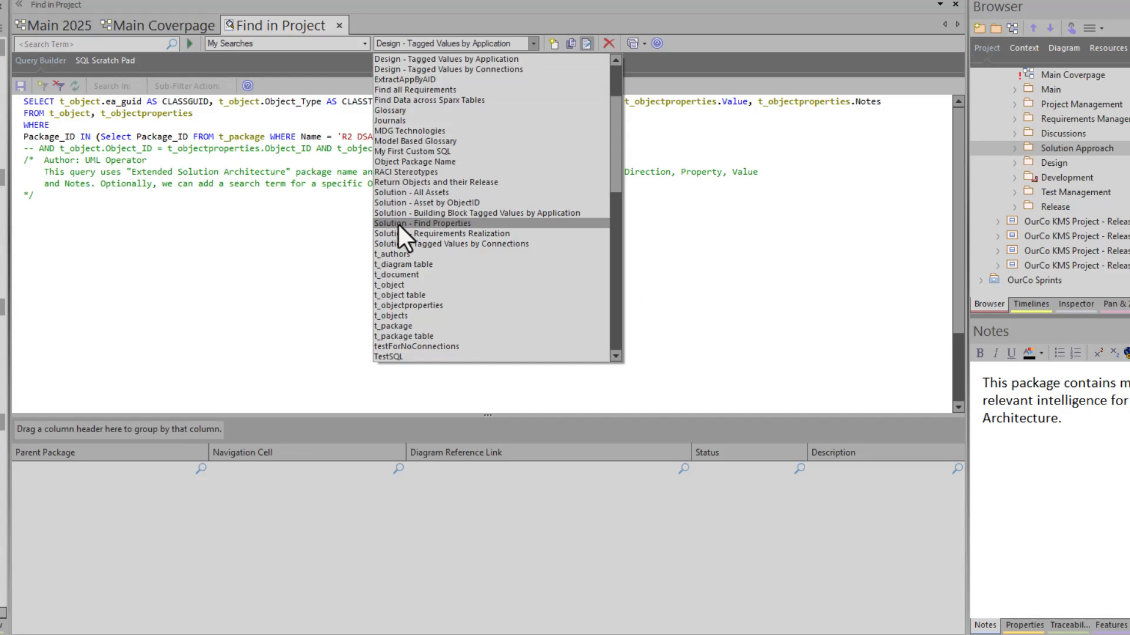
left_click(398, 224)
Step: Review the SQL of testUnrealizedRequirements, Utility - Search by GUID, z Experimental - Object GUIDs and Utility - Current Baselines
left_click(534, 44)
left_click(414, 305)
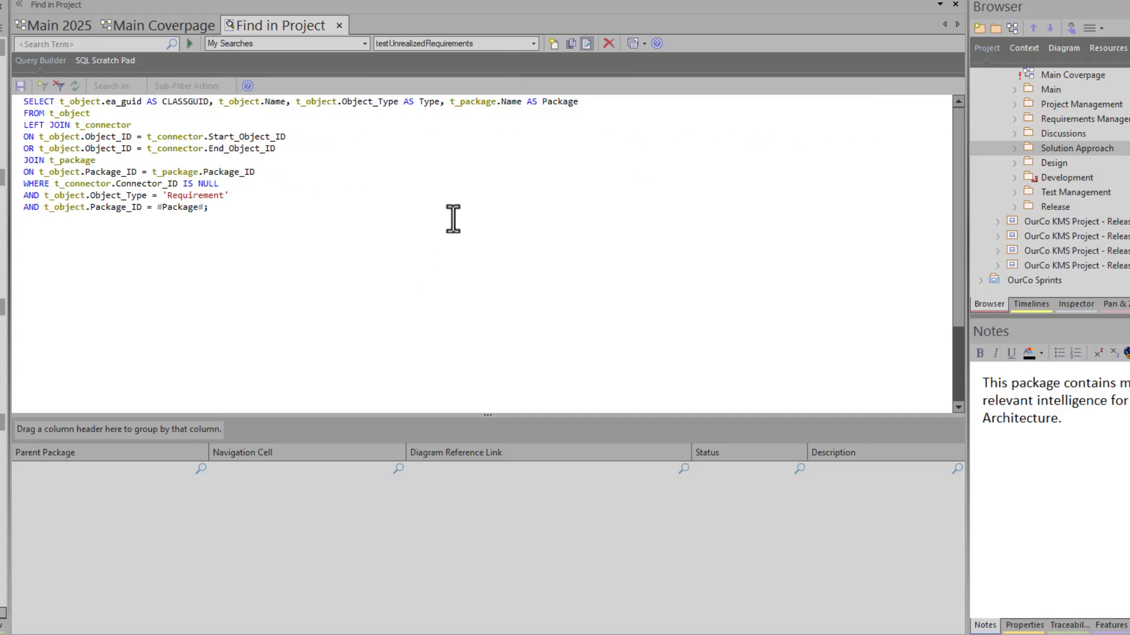
left_click(534, 44)
left_click(400, 326)
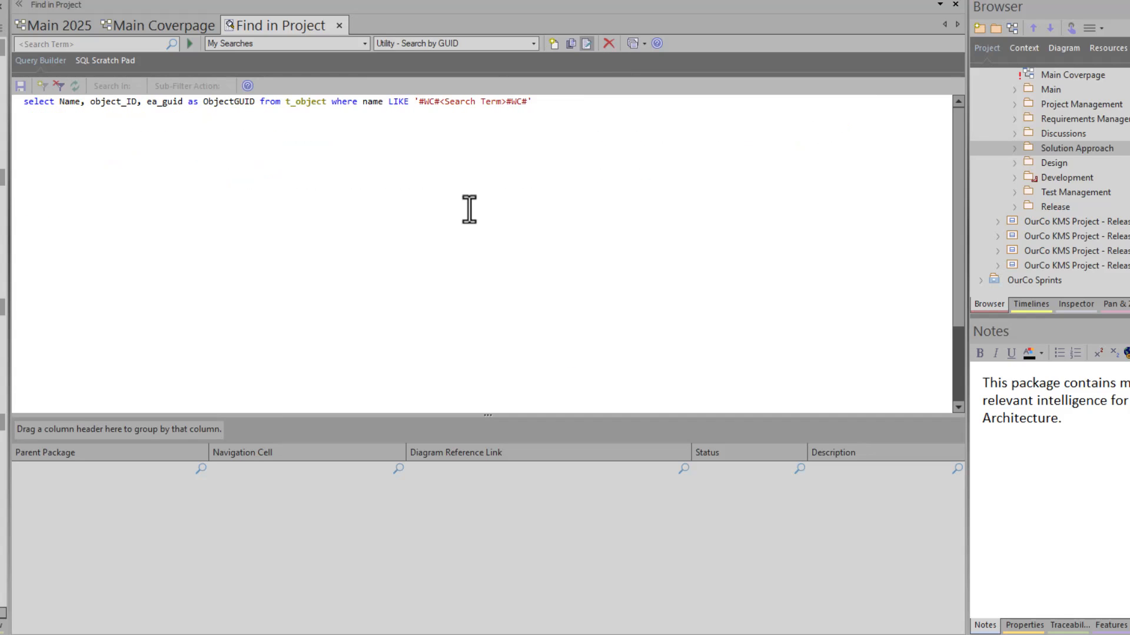
left_click(529, 45)
left_click(438, 325)
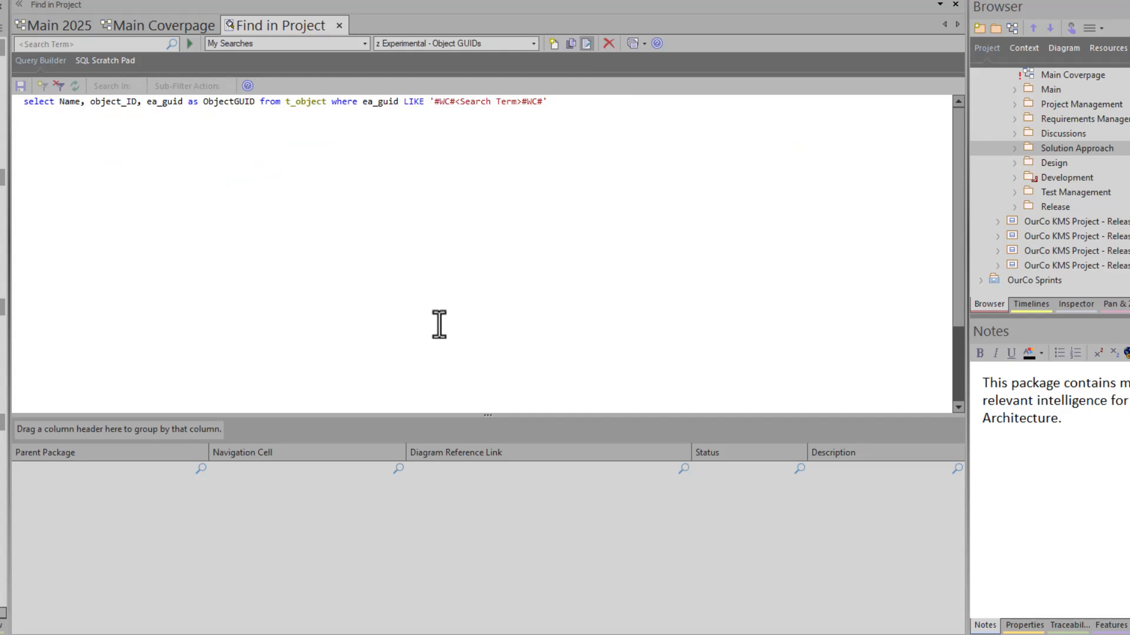
left_click(534, 44)
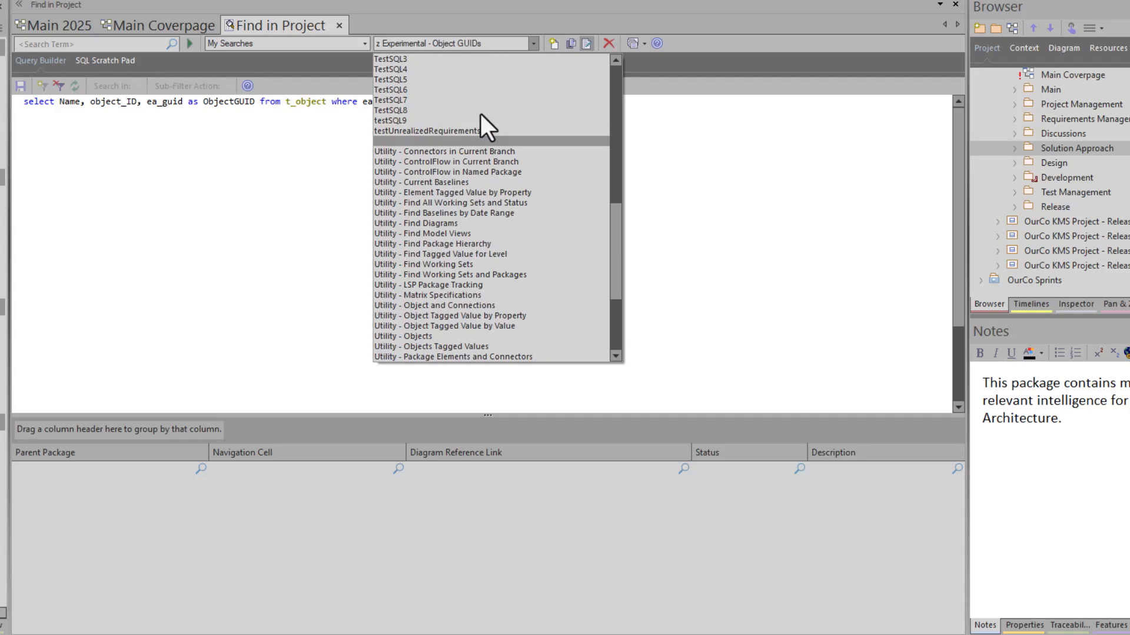
left_click(445, 184)
key("Down")
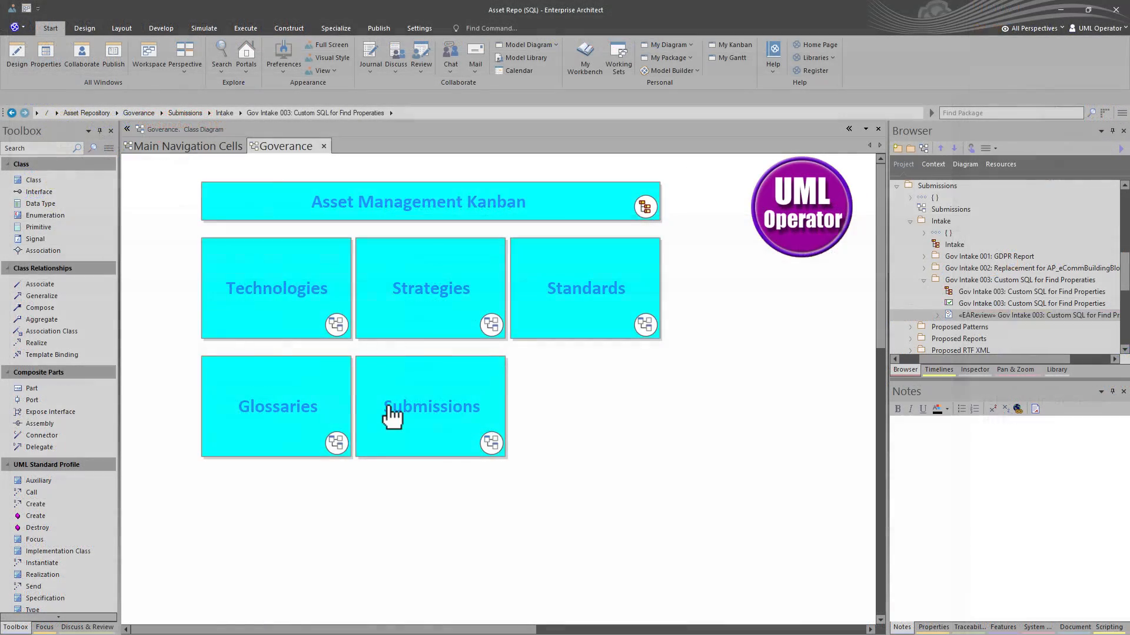
Step: In the Asset Repo project, go through Submissions to the Intake diagram and select the Gov Intake 002 proposal
double_click(391, 416)
double_click(247, 297)
left_click(243, 410)
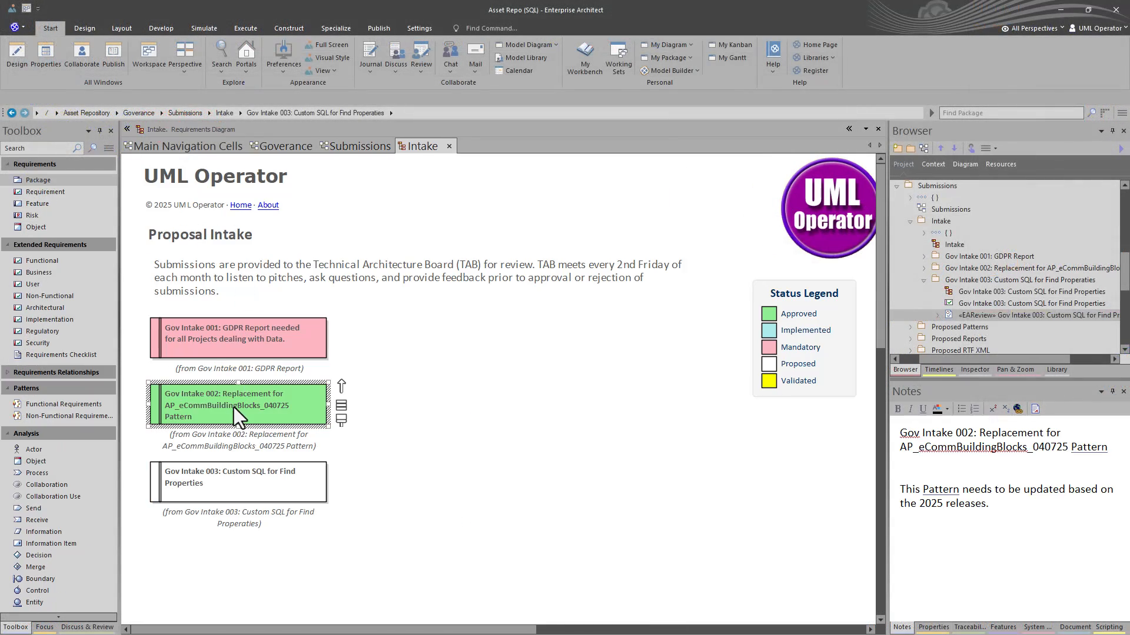
Step: Show the review history and open the list of managed formal reviews
left_click(421, 65)
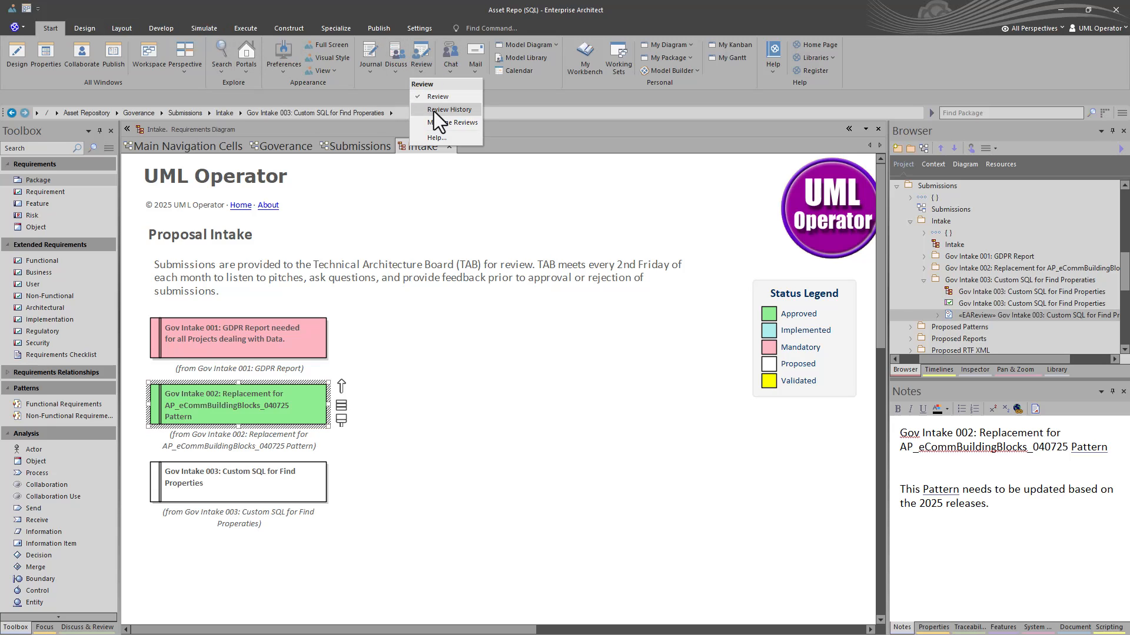
left_click(433, 112)
left_click(422, 66)
left_click(444, 121)
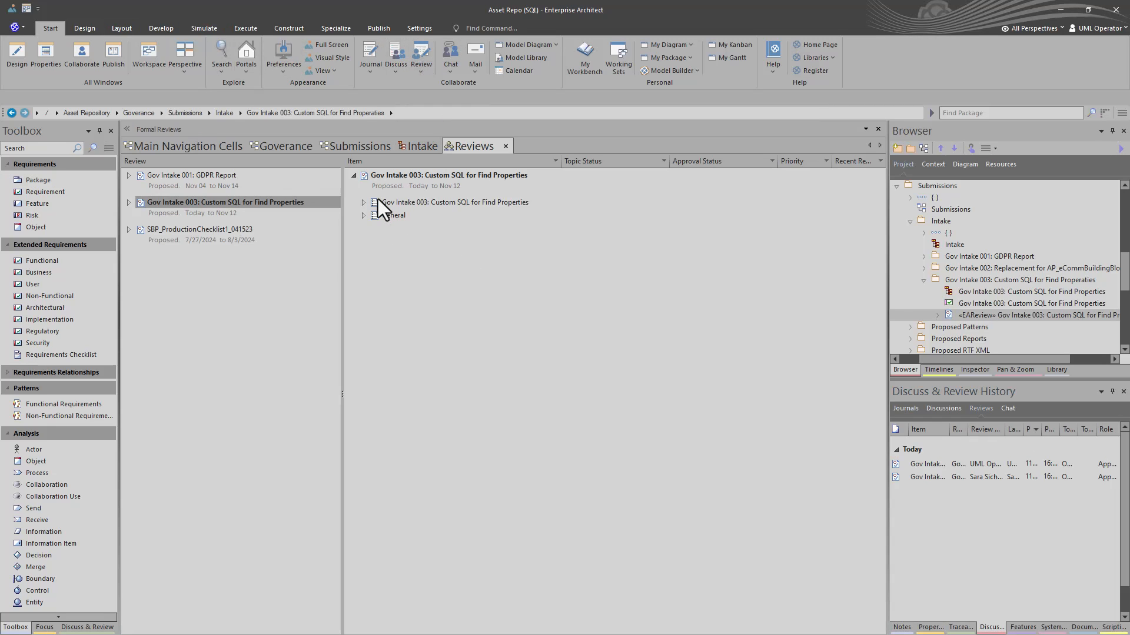
Step: Expand the topics of the Gov Intake 003: Custom SQL for Find Properties review and open its first topic
left_click(365, 203)
left_click(367, 238)
double_click(390, 203)
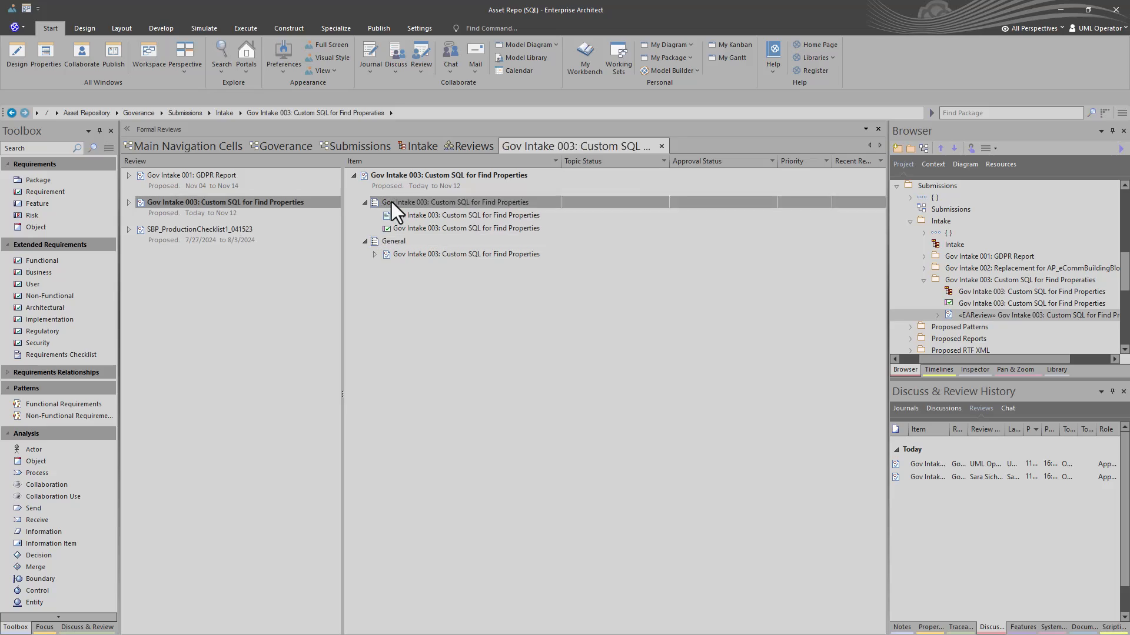
double_click(298, 309)
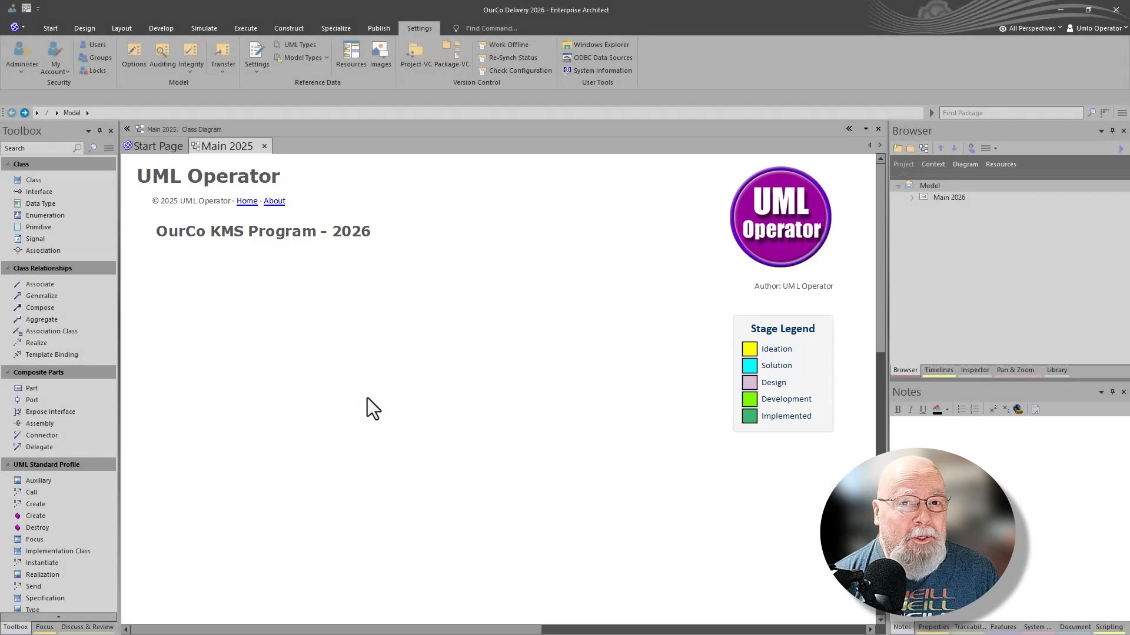
Step: In the OurCo Delivery 2026 project, import the OurCo Starter Full Project XML package under Model and open its Main Coverpage diagram
left_click(926, 186)
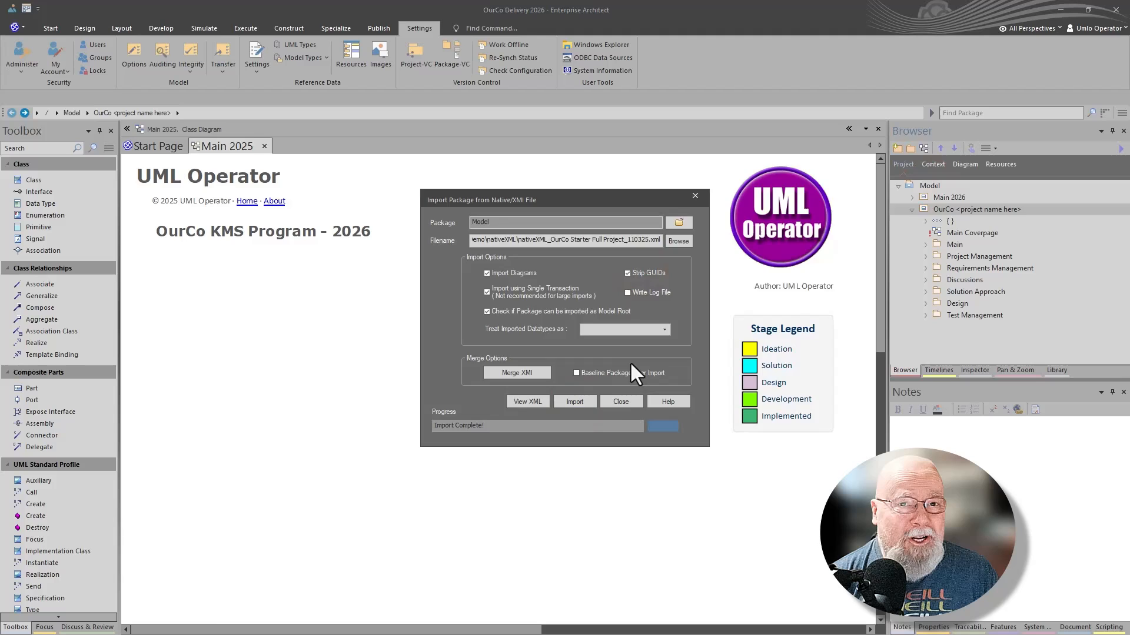
double_click(947, 230)
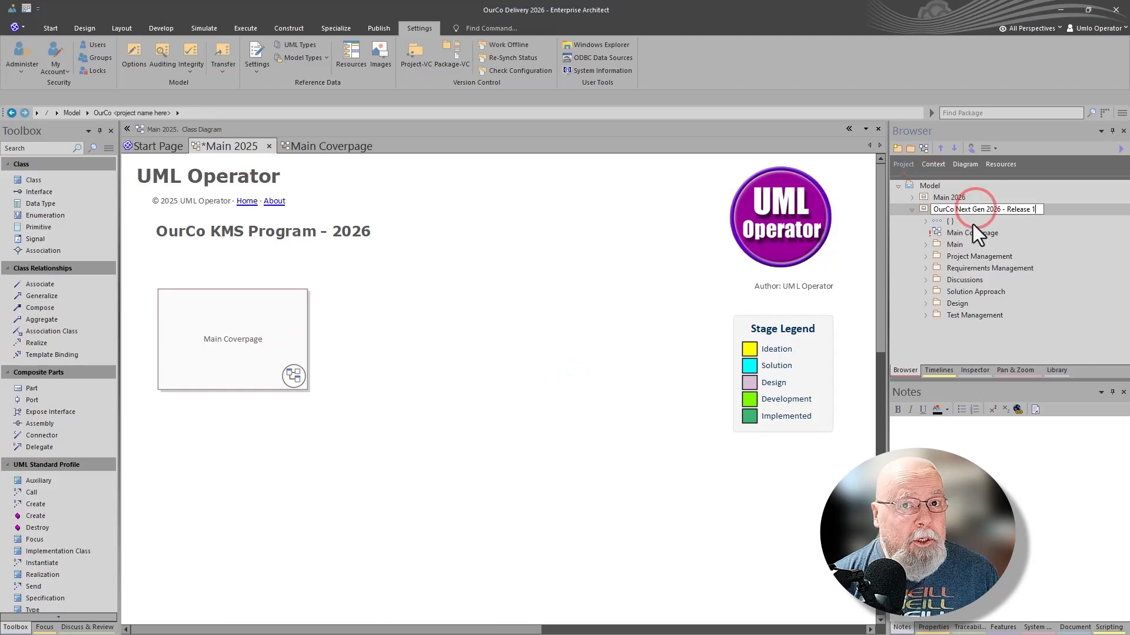
Step: Rename the imported package OurCo Next Gen 2026 - Release 1 and reimport the starter XML under Model with GUIDs stripped for Releases 2 to 5
left_click(953, 231)
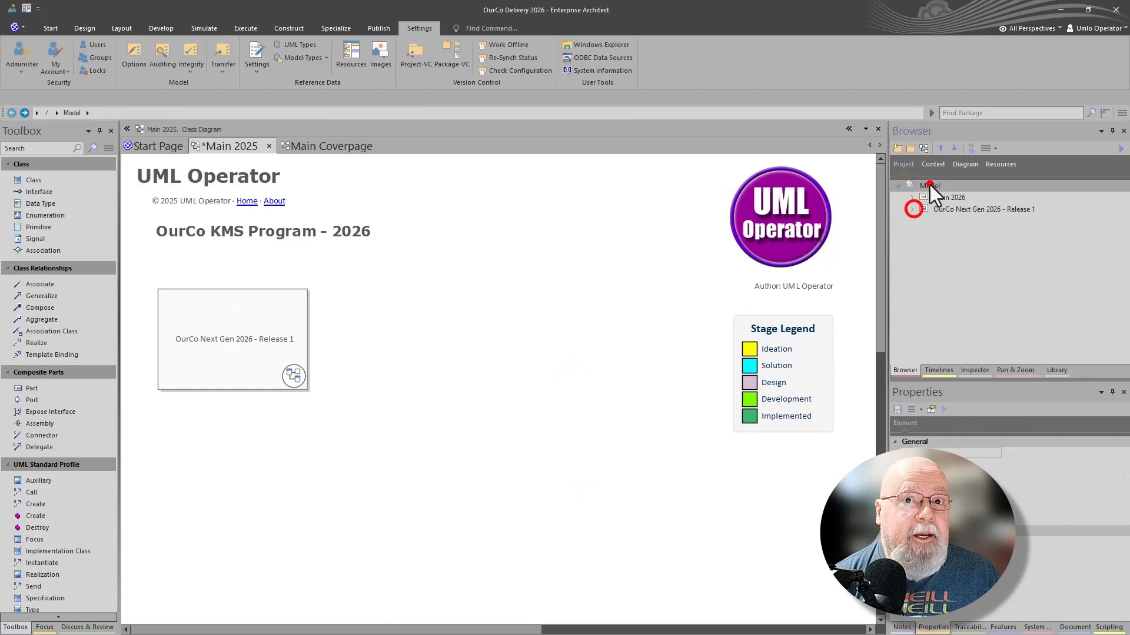
left_click(648, 270)
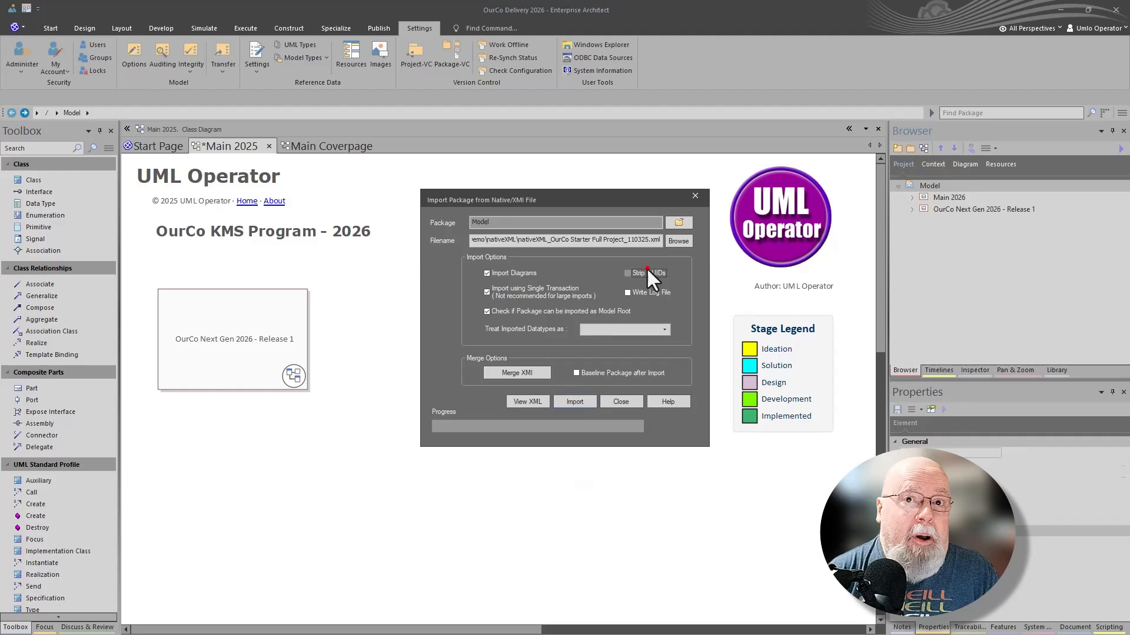
left_click(662, 347)
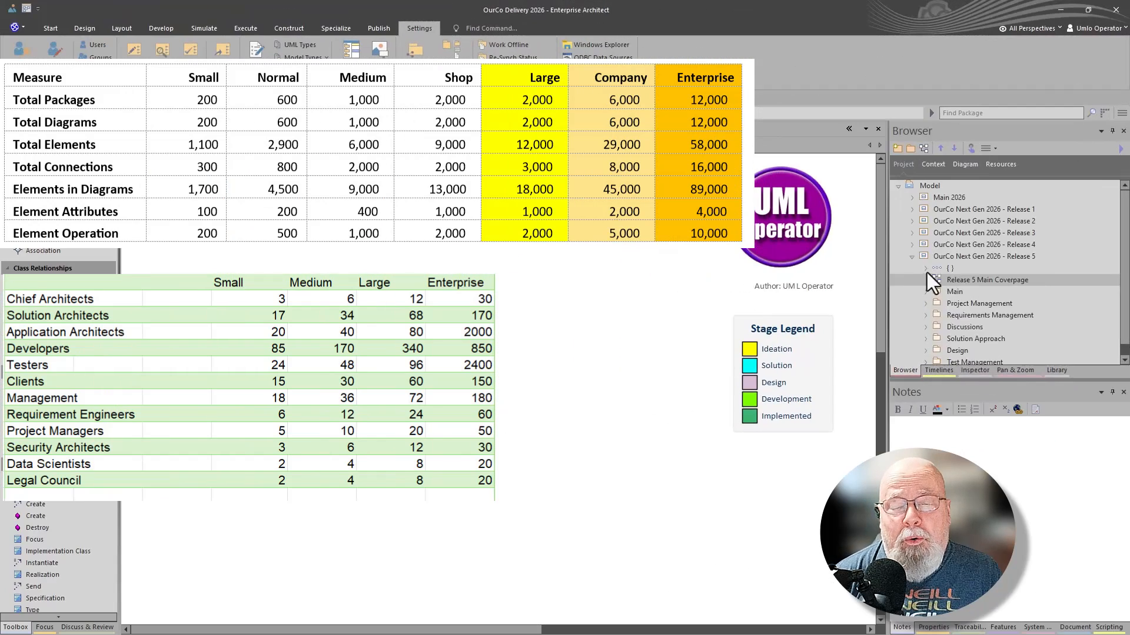
Step: Add the Release 1 to 5 Main Coverpage diagrams to the Main 2025 diagram as navigation cells and fill them with the yellow Ideation colour
left_click(950, 231)
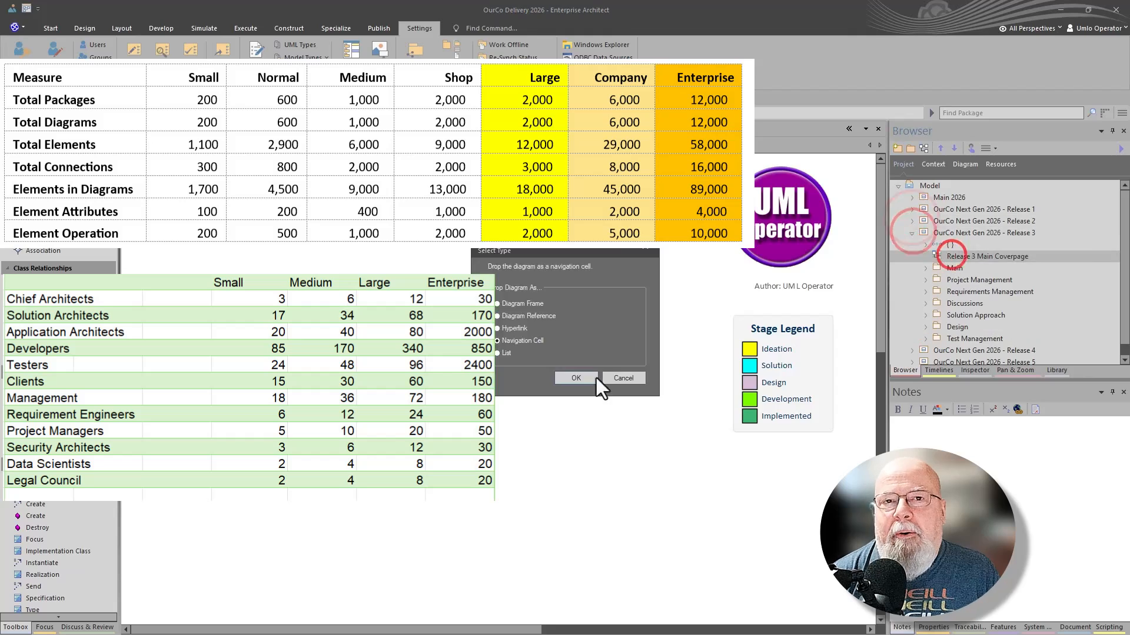
left_click(553, 367)
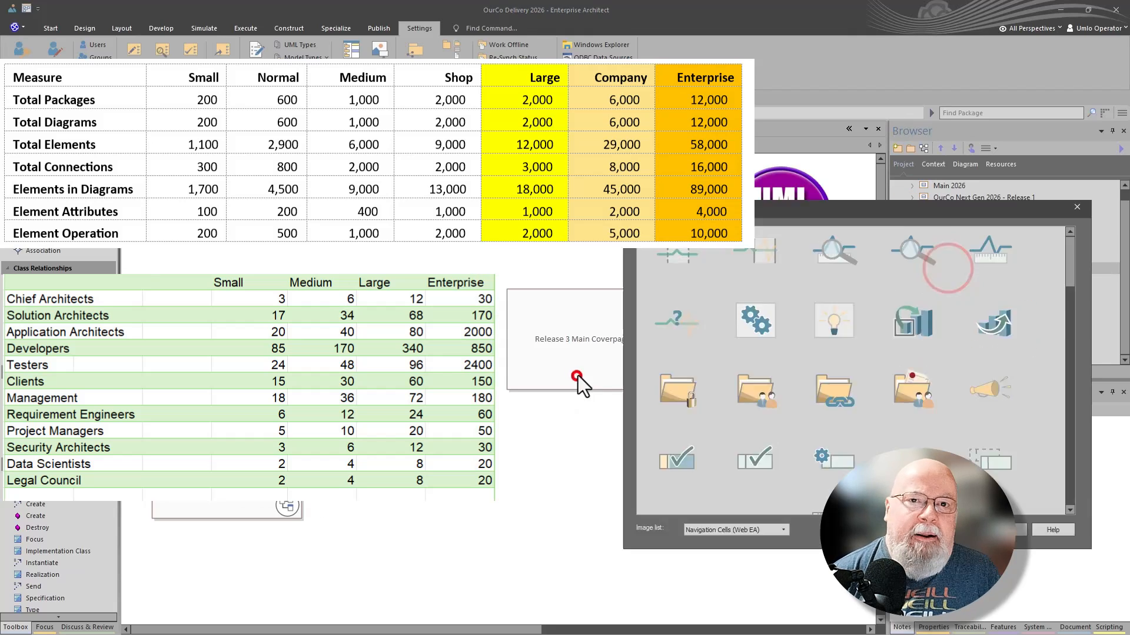
left_click(586, 475)
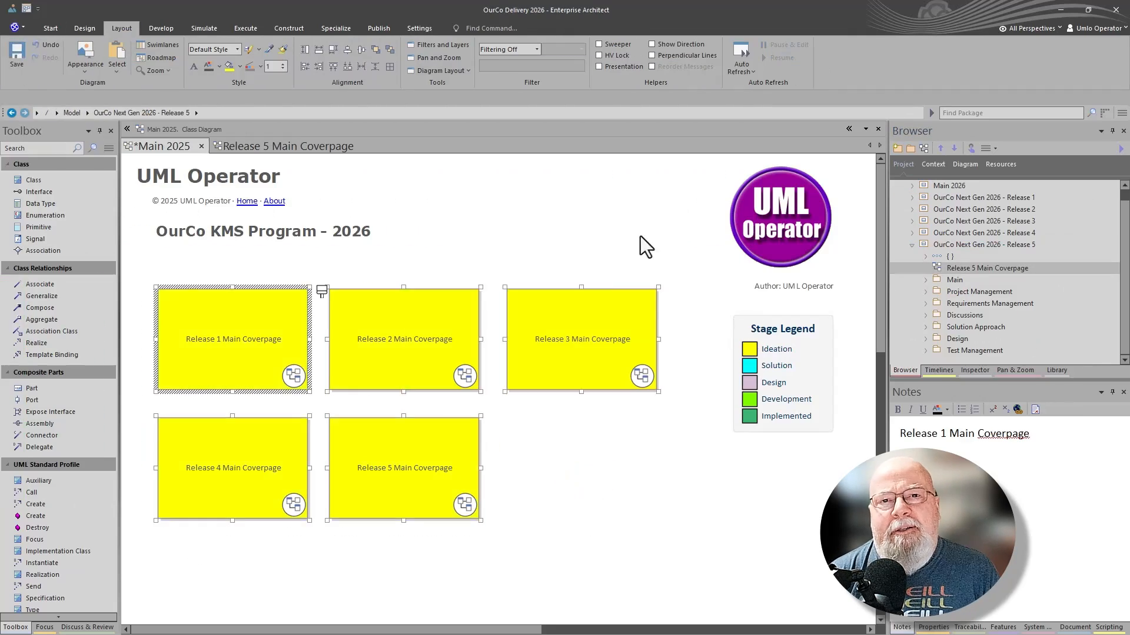